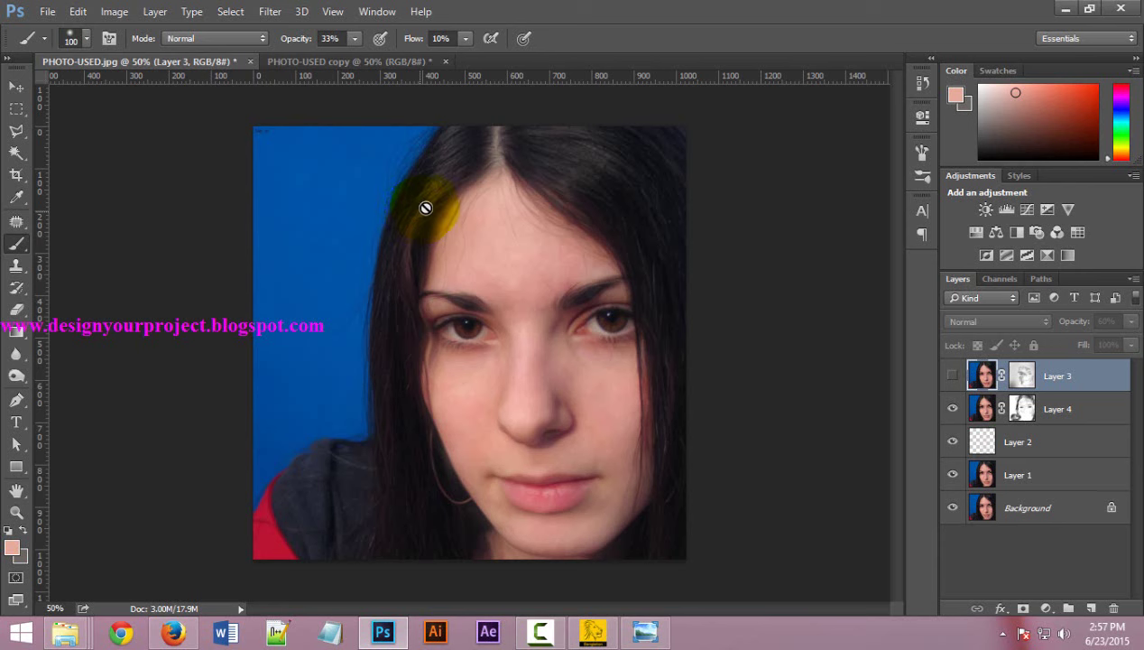
Step: Compare the original unretouched copy with the retouched portrait, zooming in around the nose and eyes
left_click(365, 61)
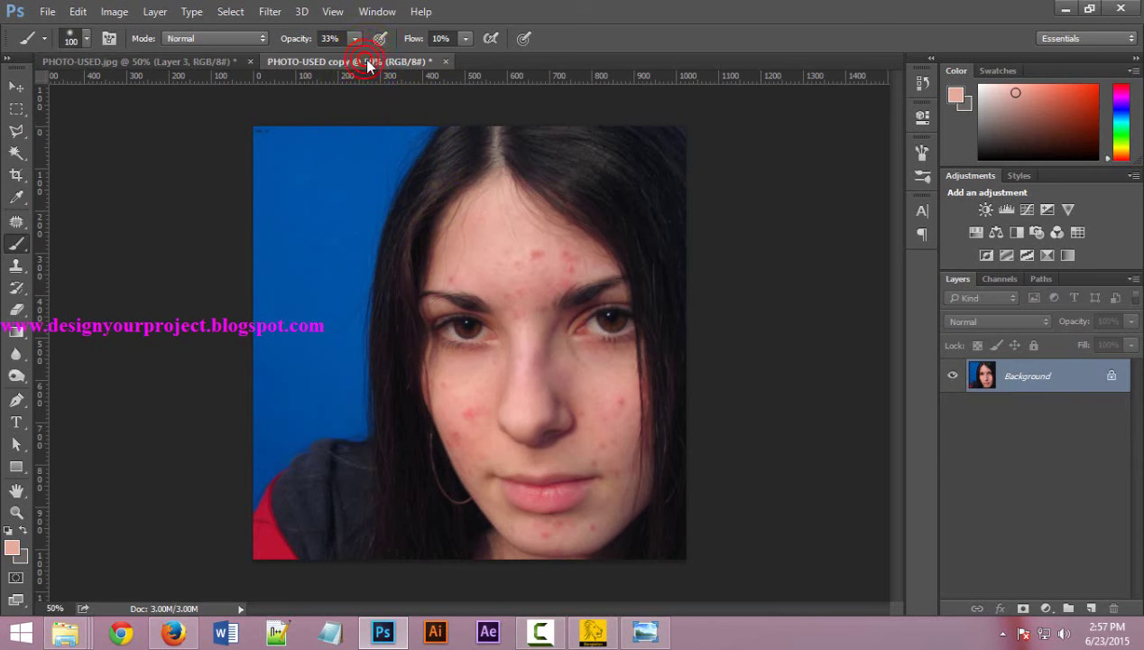
key("s")
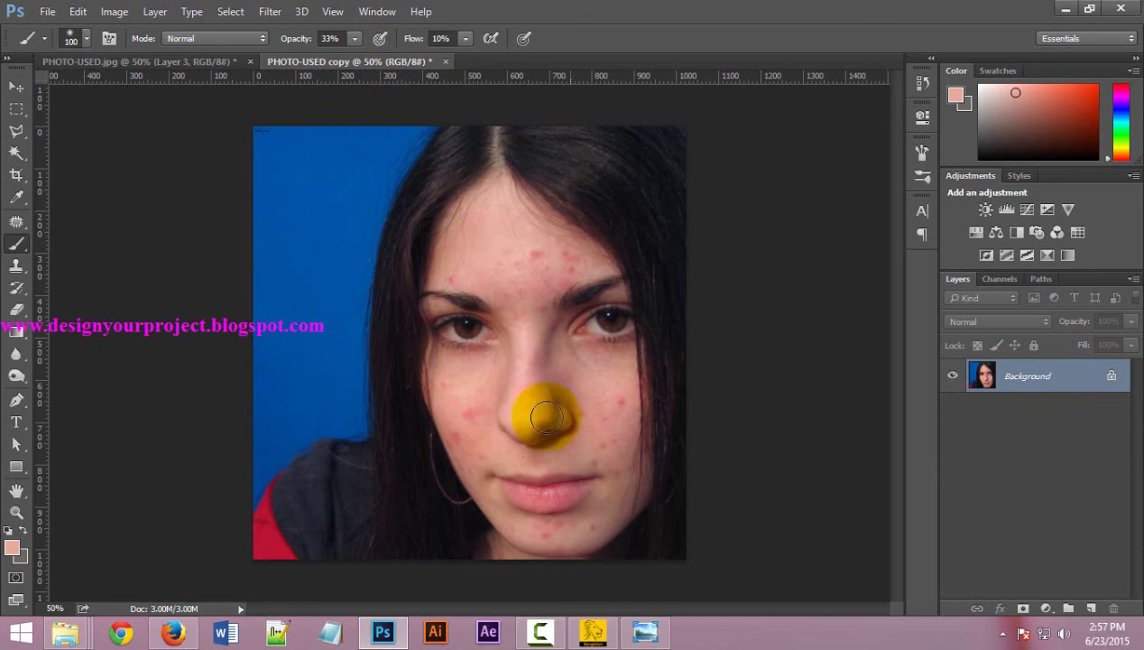
left_click(178, 62)
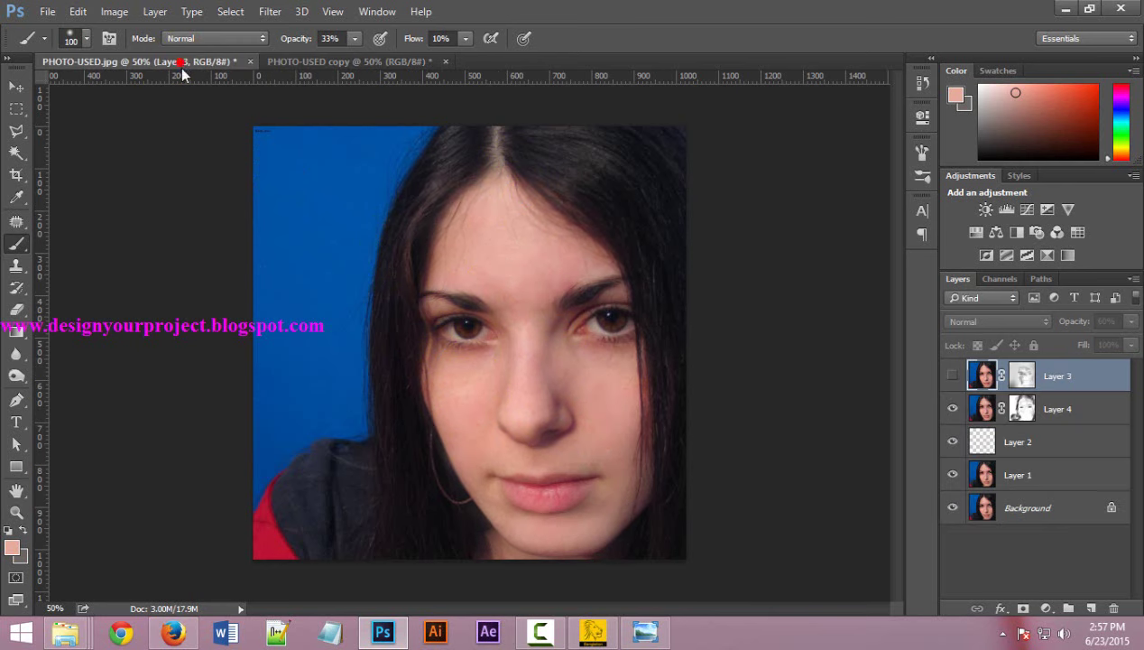
left_click(557, 358, "ctrl")
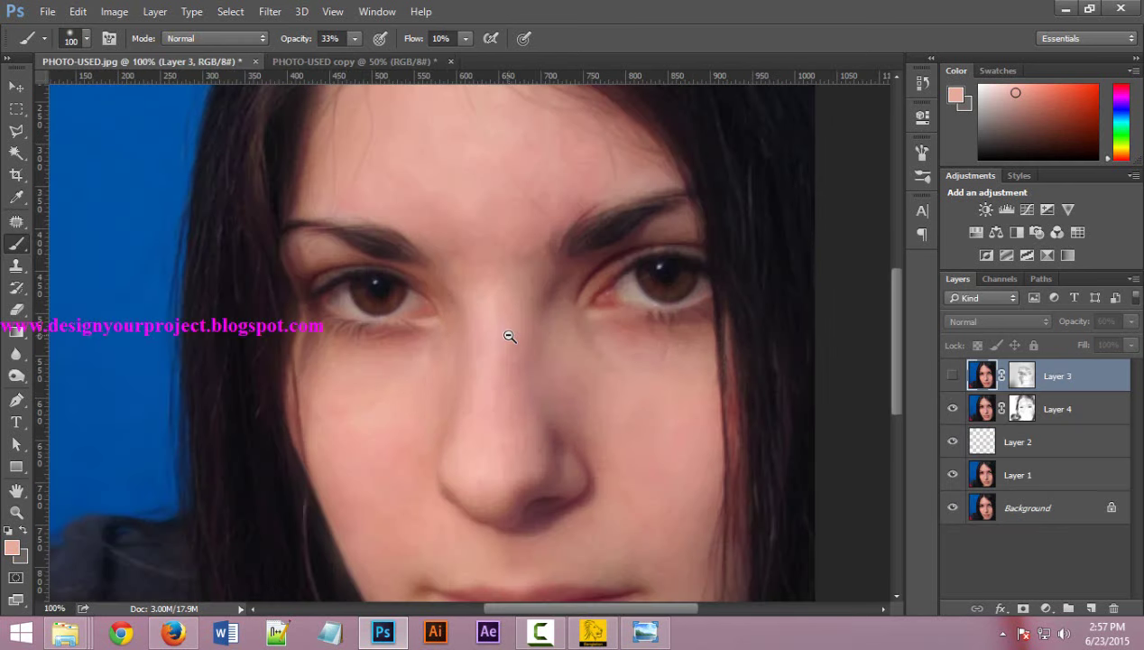
left_click(510, 336, "ctrl+alt")
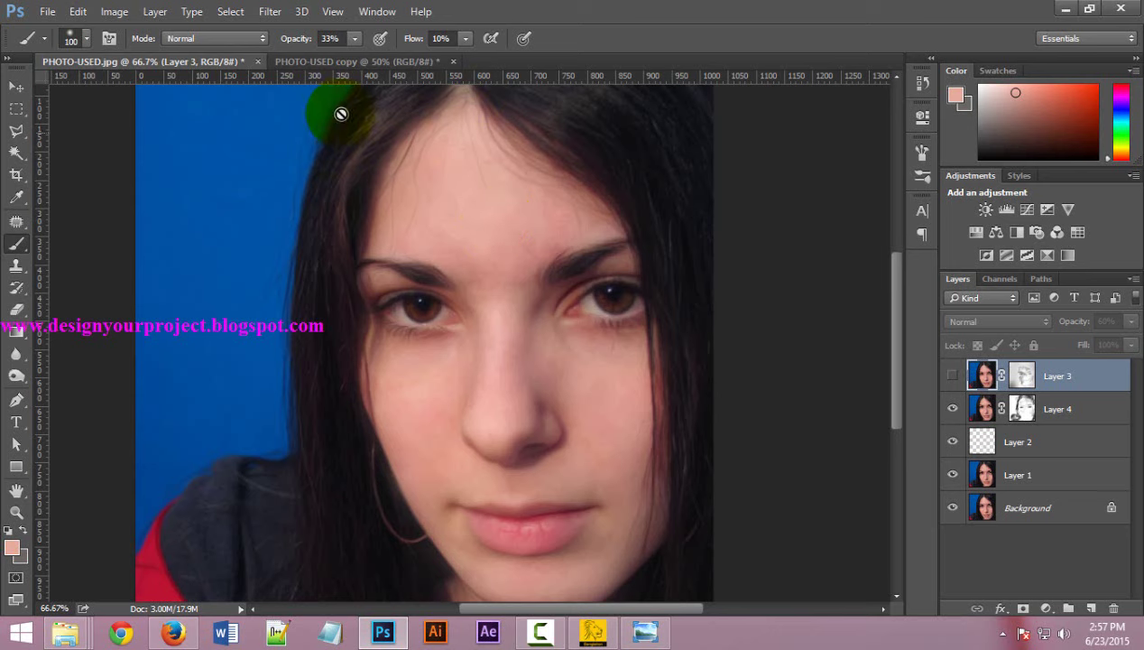
Step: Move in Firefox from the Facebook group page to the YouTube channel, then the 'design your everything' blog
left_click(172, 633)
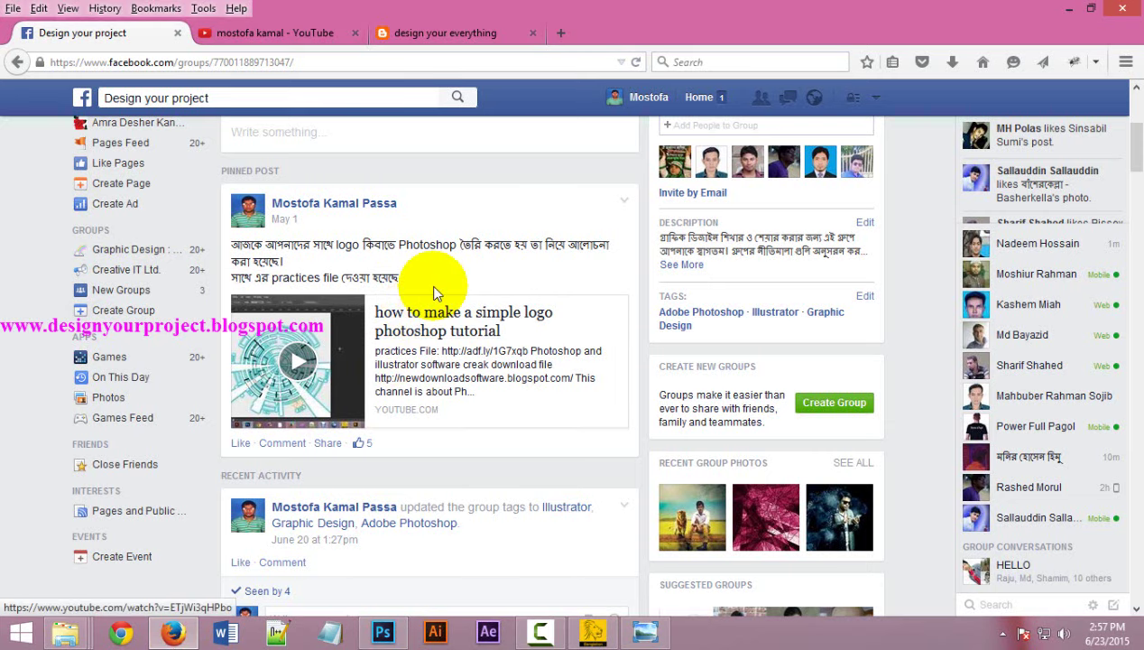
scroll(435, 291, "up", 5)
left_click(271, 32)
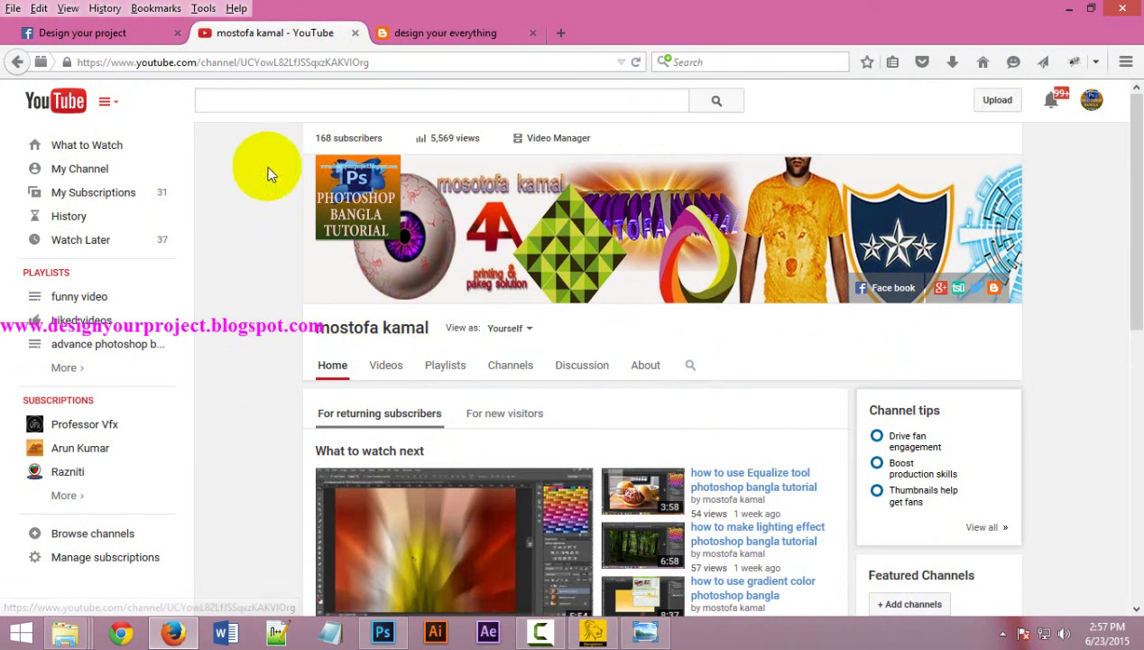
left_click(435, 29)
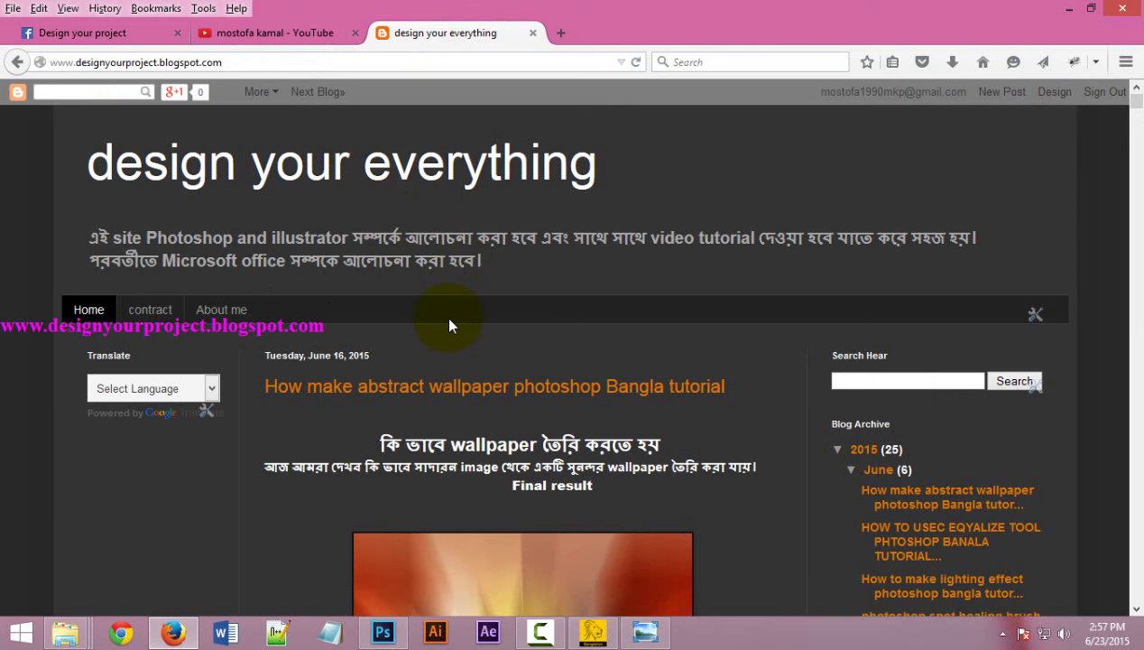
scroll(449, 320, "down", 1)
scroll(450, 321, "down", 2)
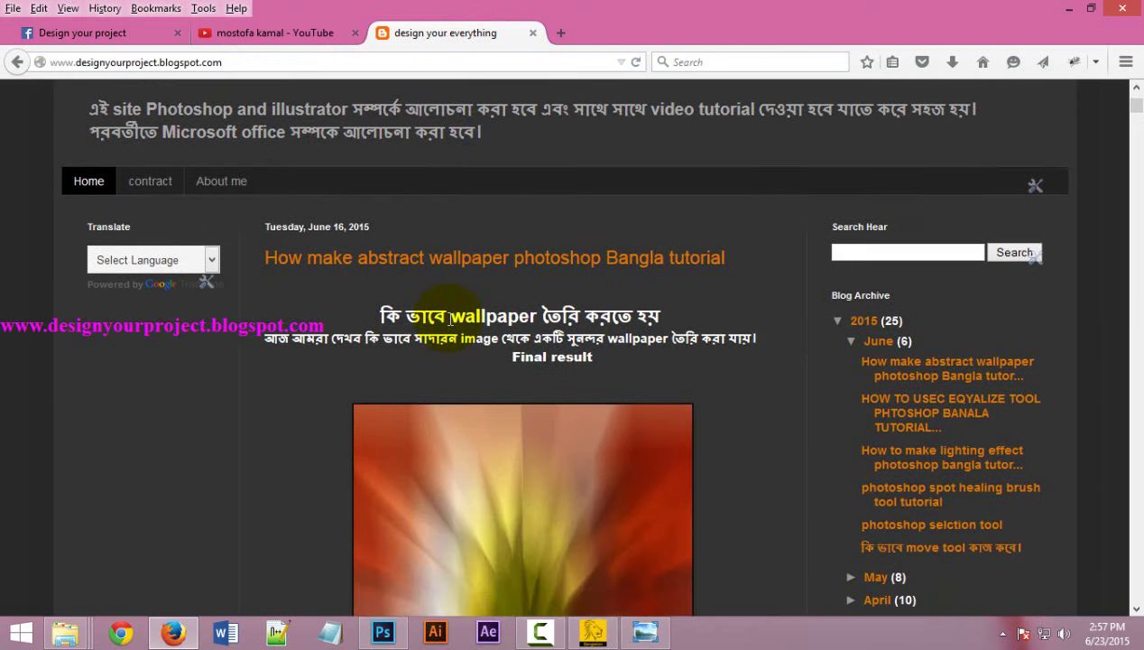
scroll(449, 320, "up", 3)
scroll(449, 318, "down", 3)
scroll(450, 320, "down", 4)
scroll(450, 321, "down", 4)
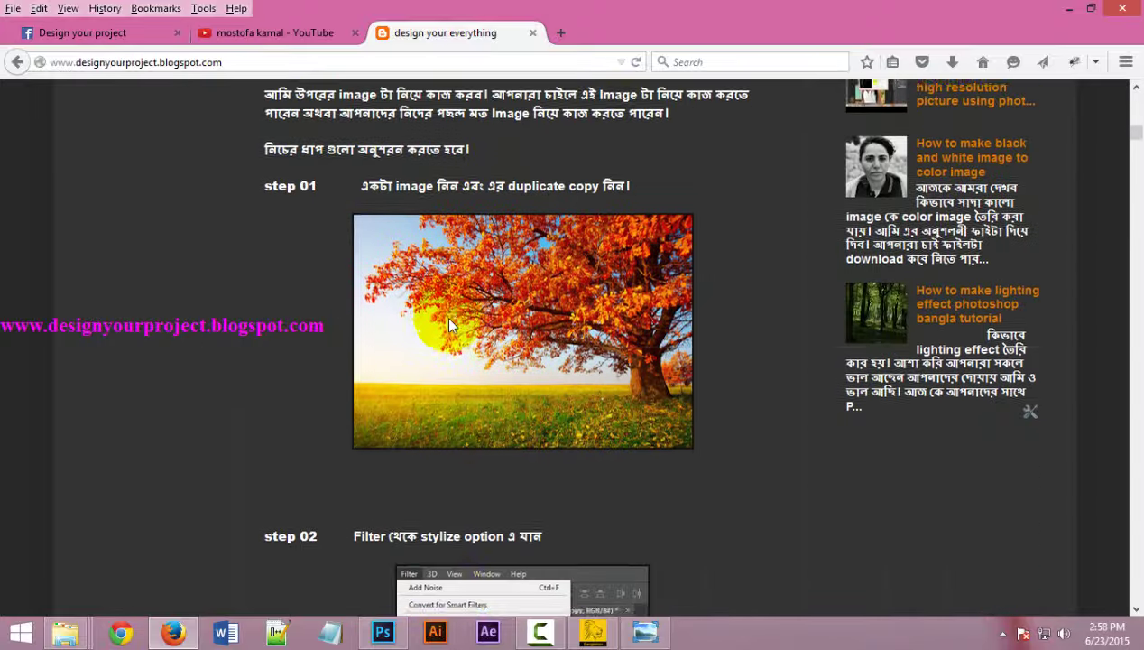
scroll(451, 325, "down", 4)
scroll(451, 325, "down", 4)
scroll(451, 324, "down", 4)
scroll(469, 352, "down", 4)
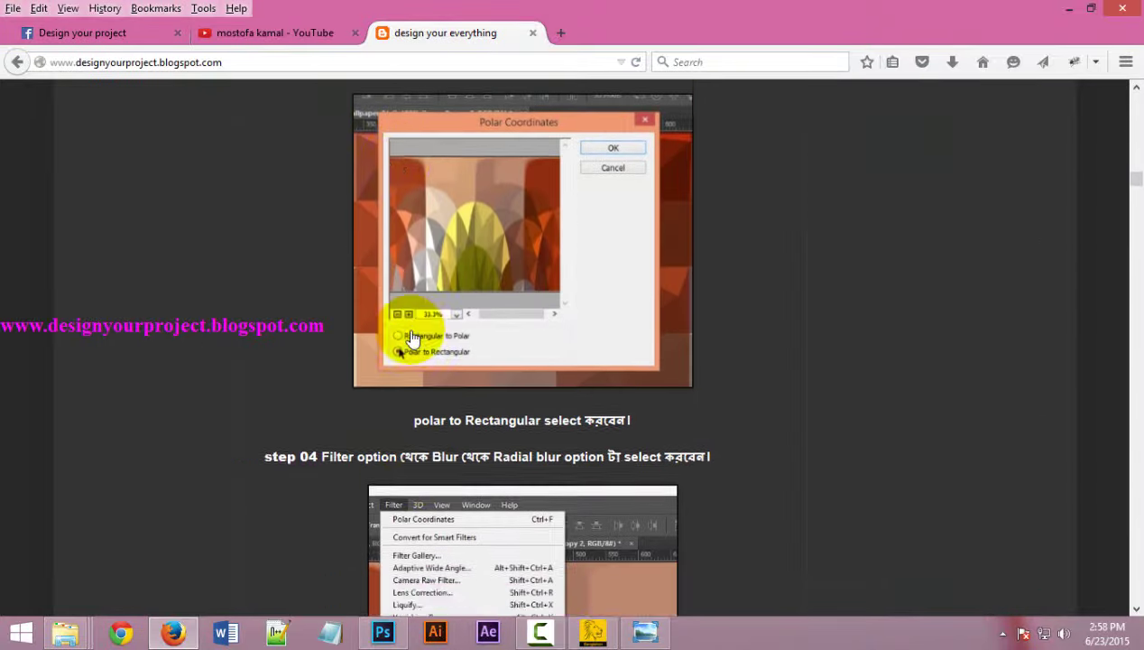
scroll(497, 385, "down", 4)
scroll(488, 361, "down", 4)
scroll(481, 352, "down", 4)
scroll(482, 352, "down", 4)
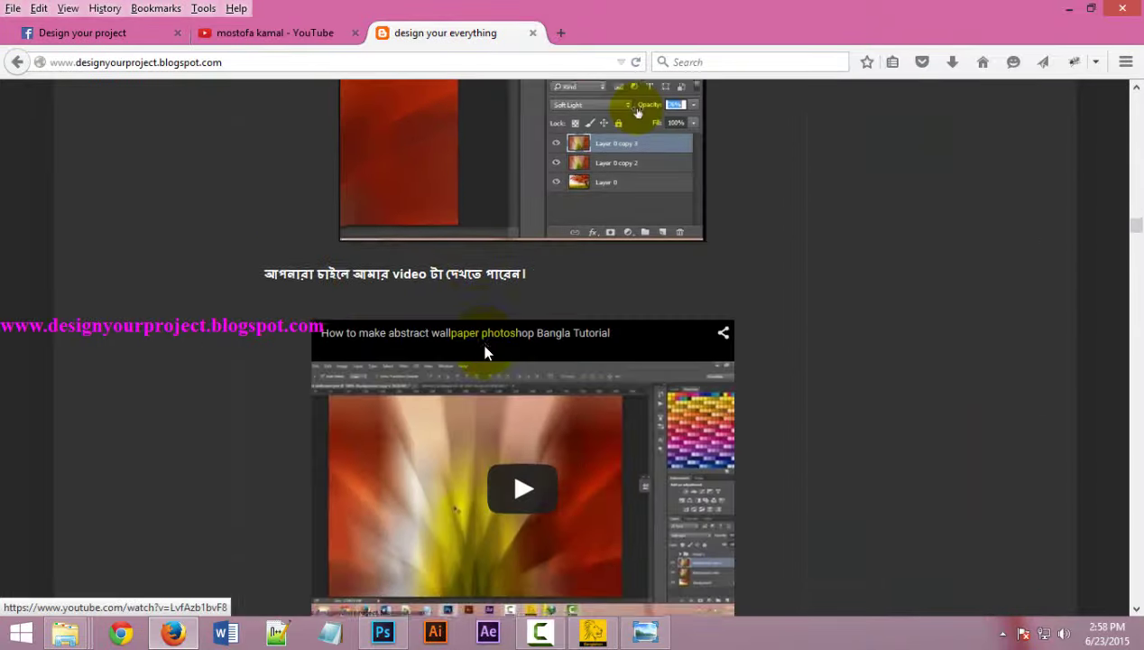
scroll(485, 355, "down", 4)
scroll(486, 355, "down", 4)
scroll(485, 354, "down", 4)
scroll(486, 355, "down", 3)
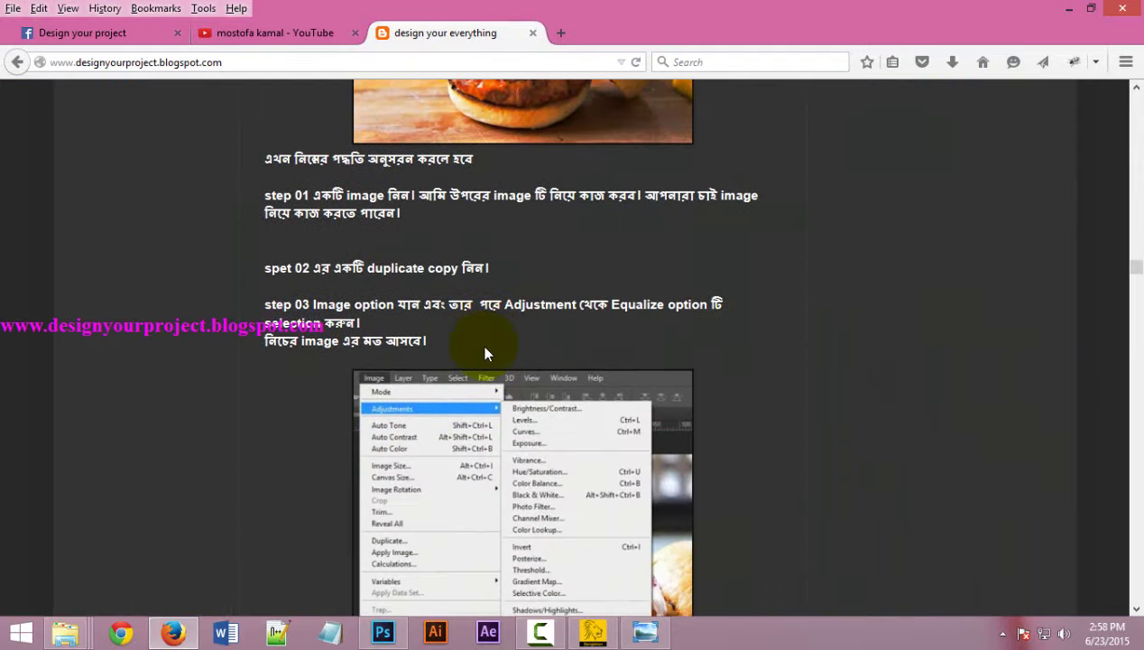
scroll(486, 354, "down", 4)
scroll(485, 355, "down", 5)
scroll(486, 354, "down", 4)
scroll(486, 354, "down", 3)
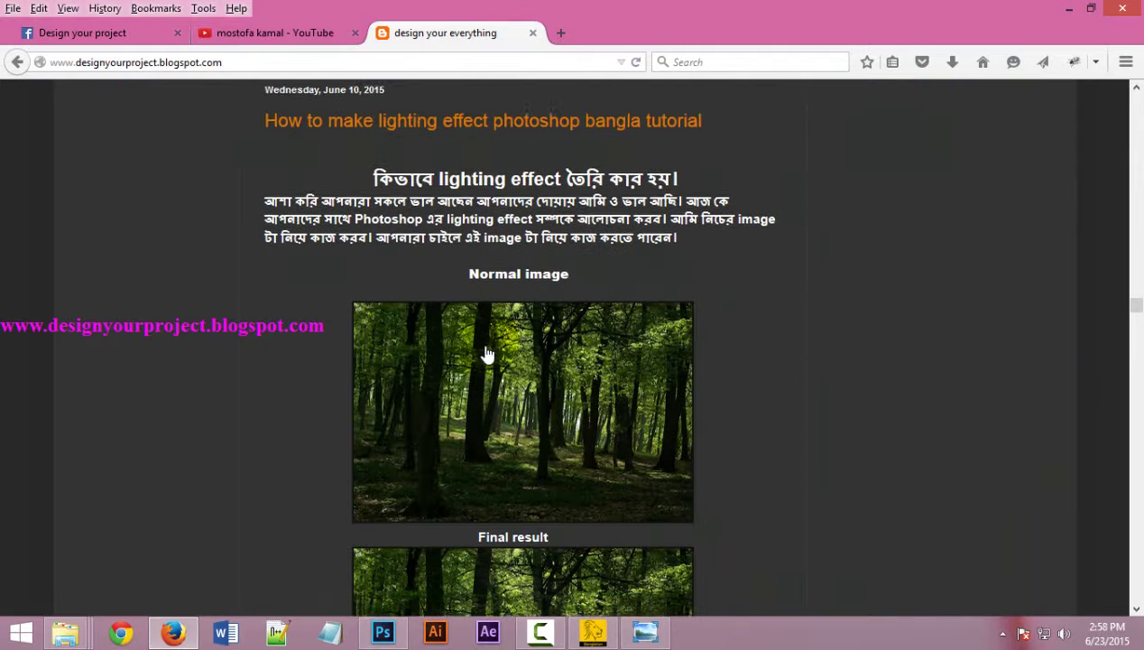
scroll(485, 354, "down", 4)
scroll(485, 354, "down", 4)
scroll(486, 354, "down", 3)
scroll(485, 355, "down", 3)
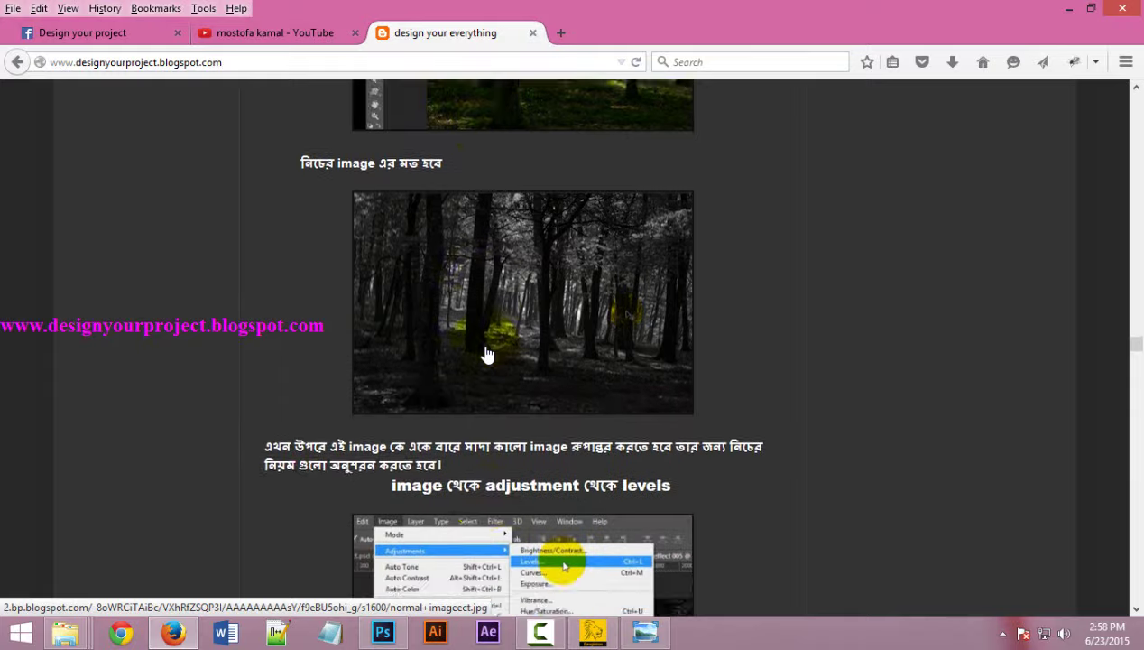
scroll(486, 354, "down", 3)
scroll(486, 355, "down", 4)
scroll(485, 354, "down", 3)
scroll(486, 354, "down", 3)
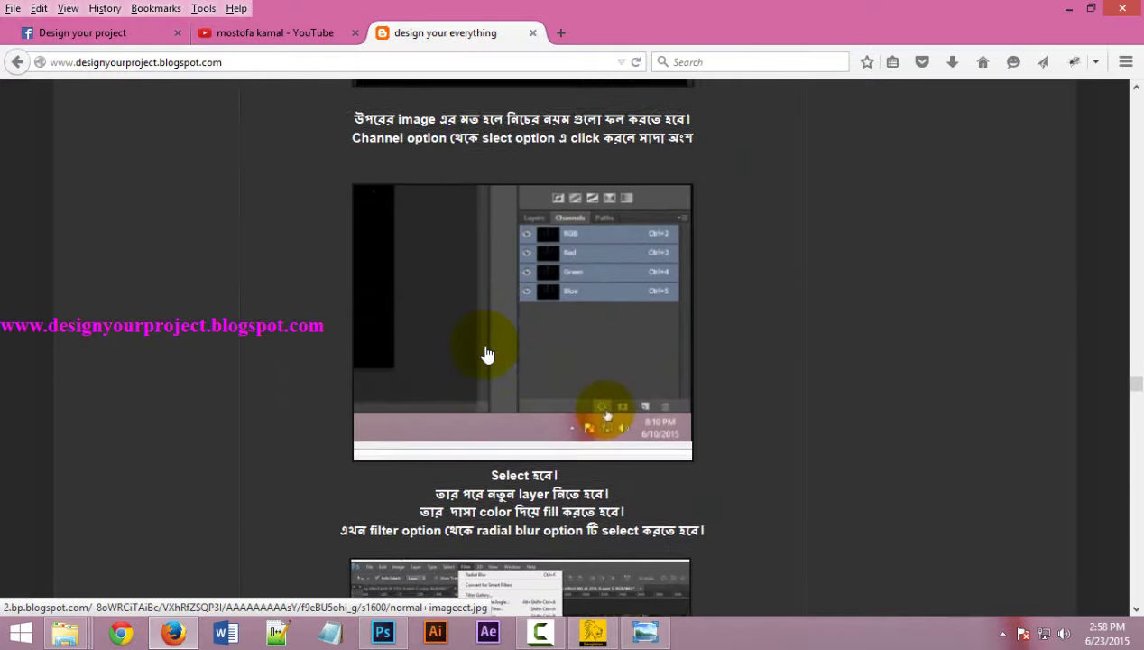
scroll(486, 354, "down", 3)
scroll(487, 354, "down", 3)
scroll(488, 354, "down", 3)
scroll(487, 354, "down", 3)
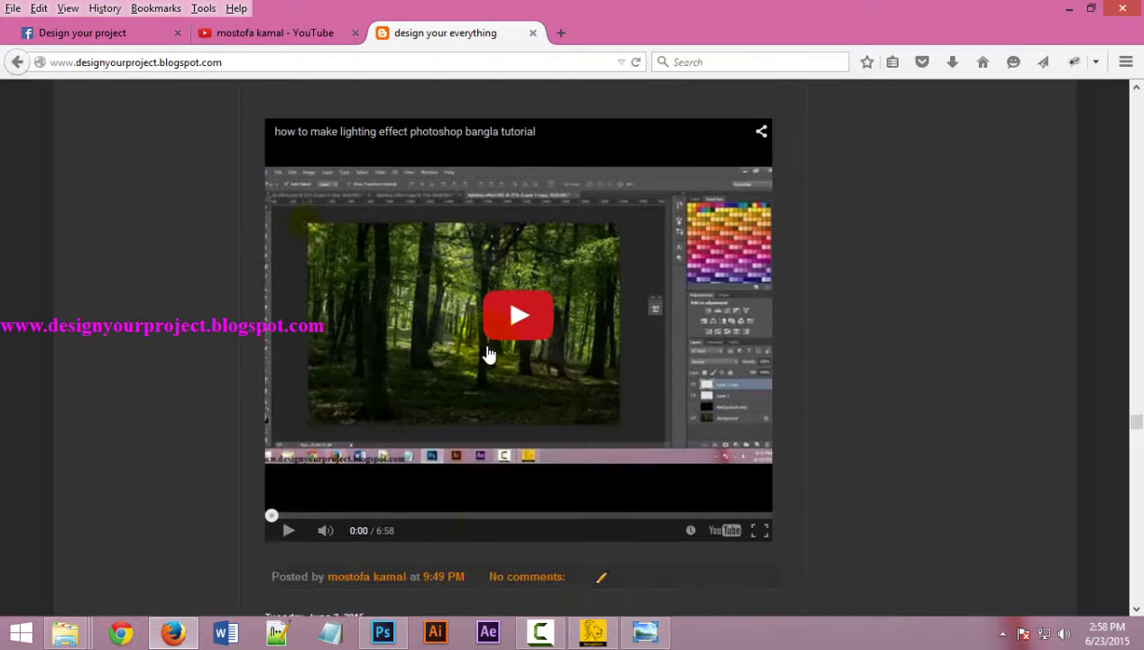
scroll(487, 354, "down", 3)
scroll(487, 355, "down", 3)
scroll(488, 355, "down", 2)
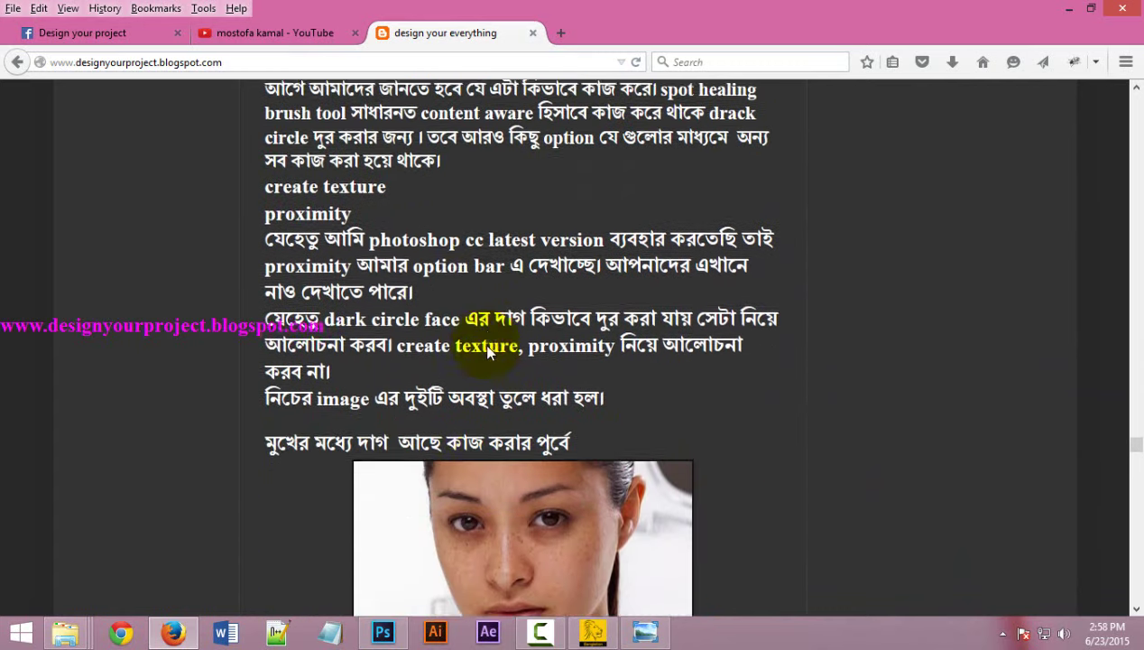
scroll(487, 355, "down", 2)
scroll(487, 354, "down", 3)
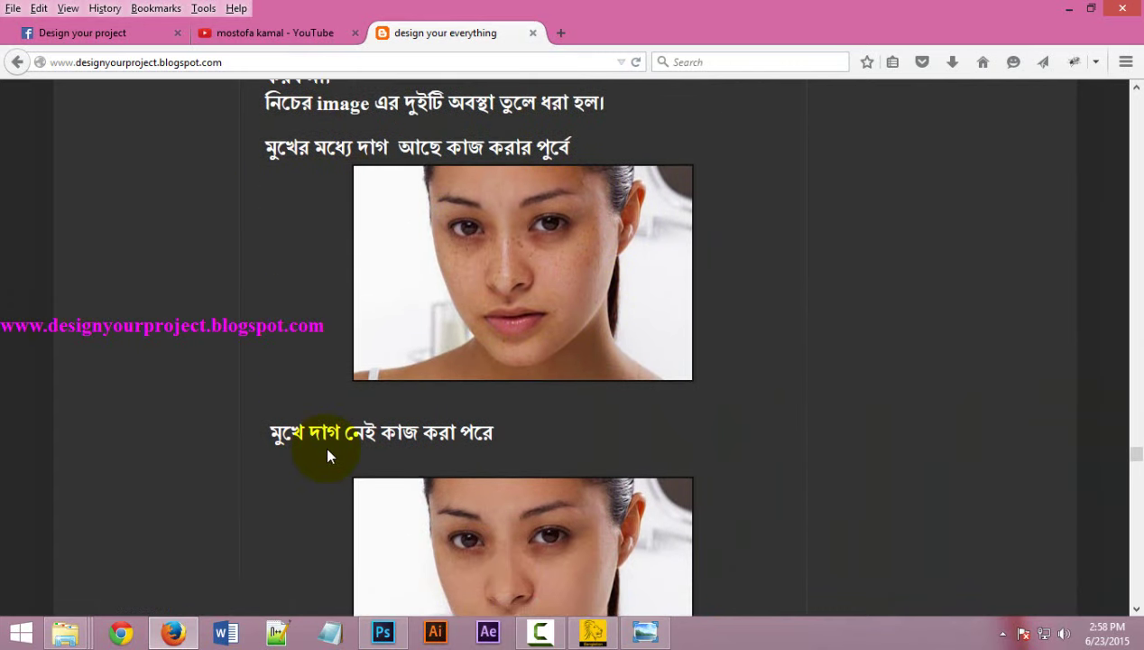
scroll(324, 447, "down", 3)
scroll(514, 174, "up", 2)
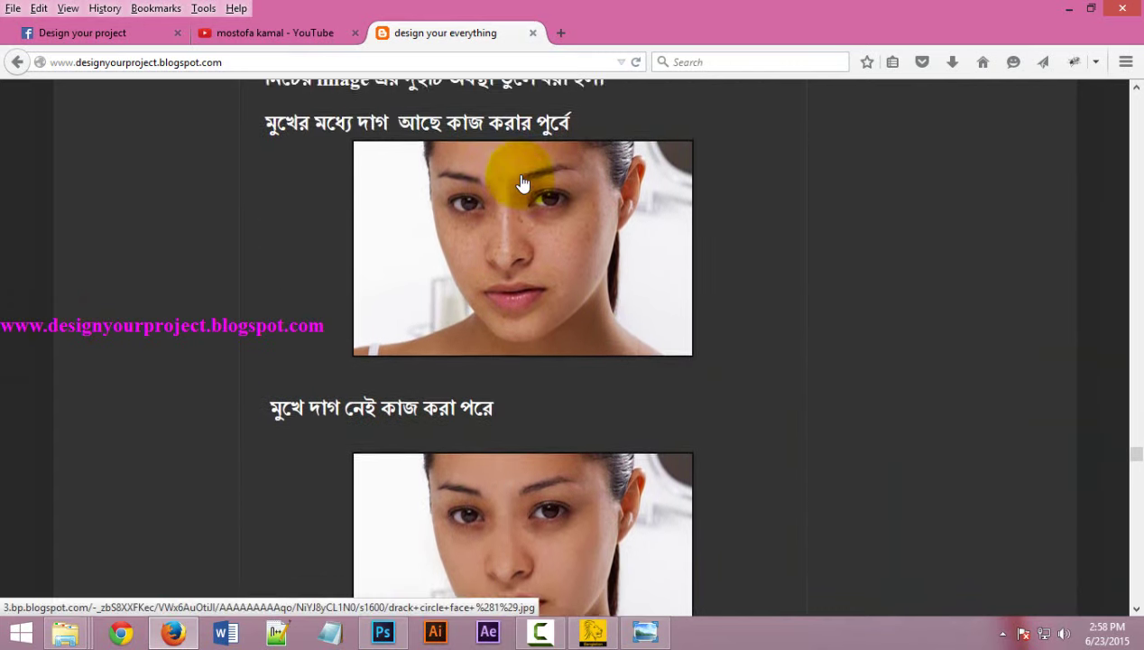
scroll(531, 183, "down", 3)
scroll(524, 332, "down", 5)
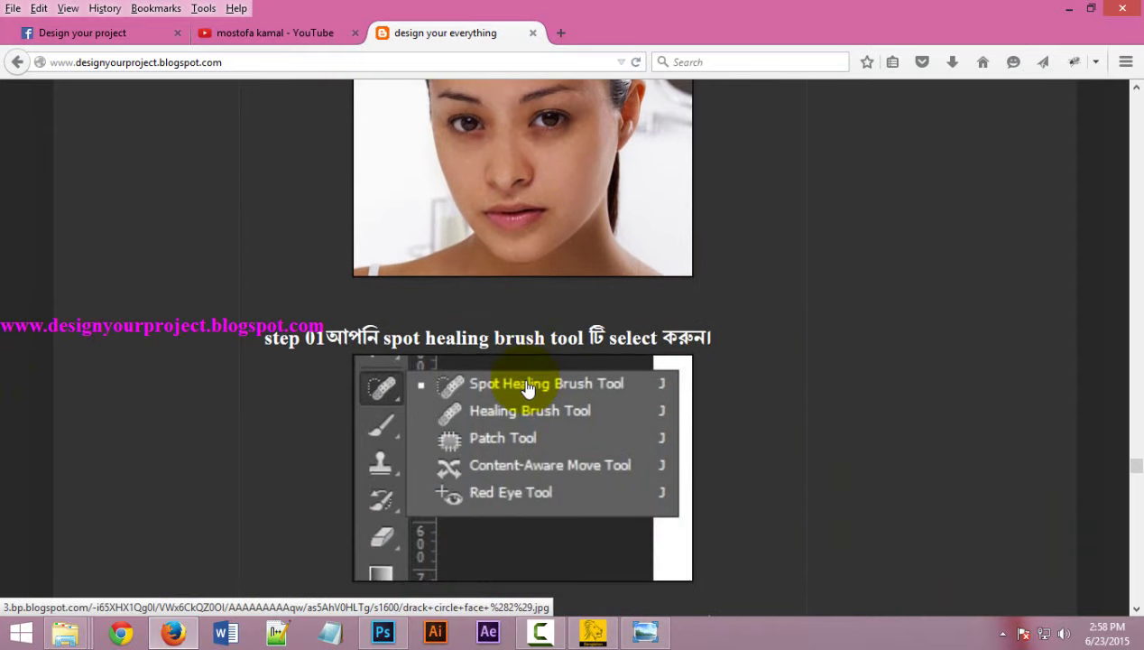
scroll(528, 388, "down", 4)
scroll(528, 388, "down", 4)
scroll(526, 389, "down", 4)
scroll(525, 389, "down", 3)
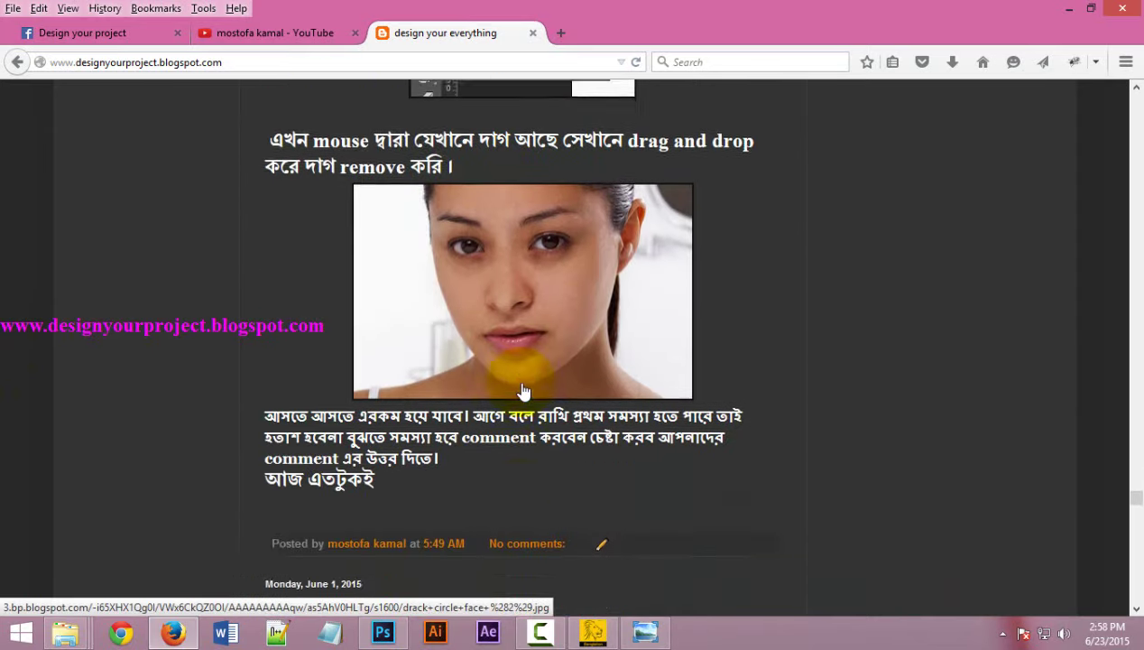
scroll(523, 391, "down", 3)
scroll(523, 390, "down", 3)
scroll(522, 387, "up", 5)
scroll(521, 387, "up", 5)
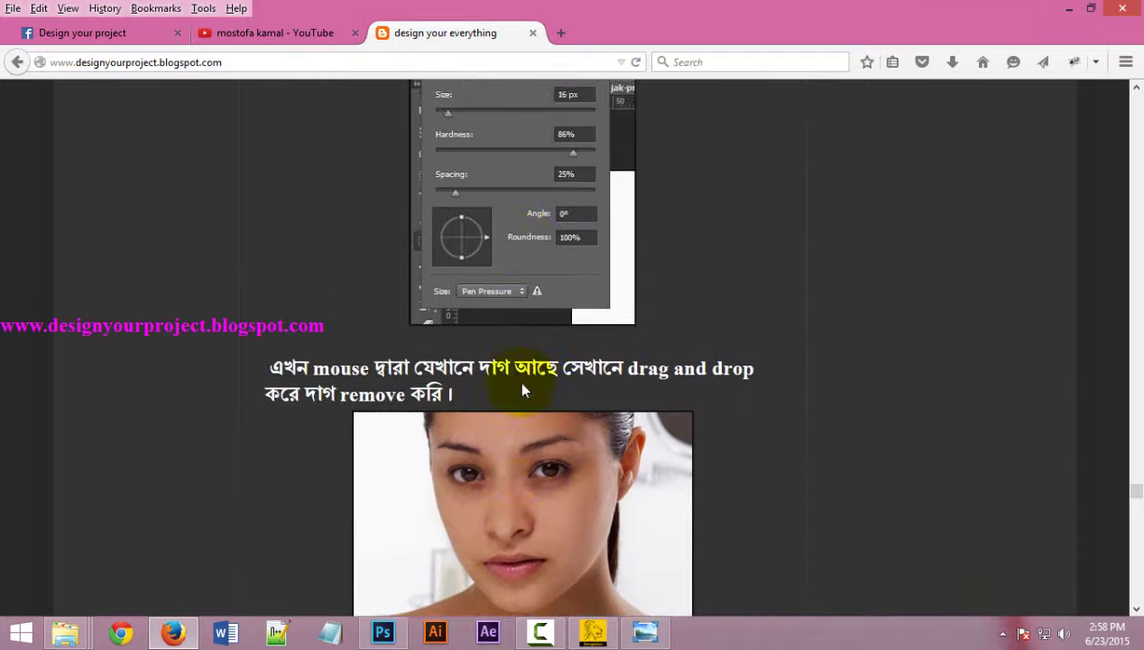
scroll(522, 387, "up", 5)
scroll(523, 386, "up", 5)
scroll(524, 384, "up", 5)
scroll(524, 383, "up", 5)
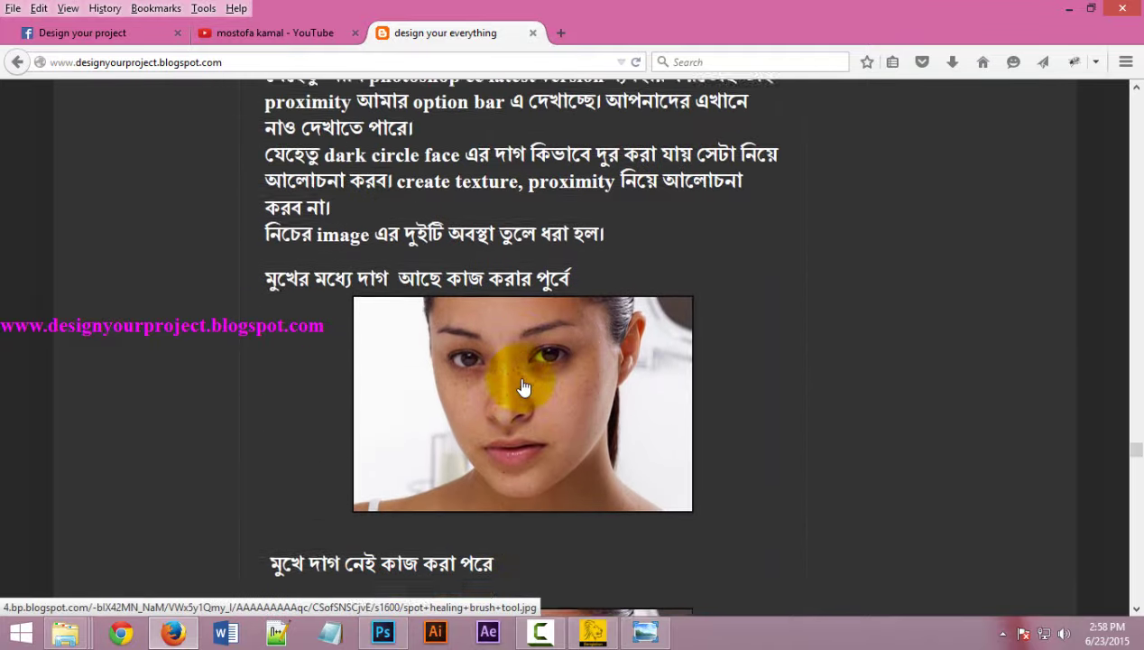
scroll(522, 372, "up", 4)
scroll(521, 370, "up", 5)
scroll(524, 375, "up", 4)
scroll(523, 378, "up", 2)
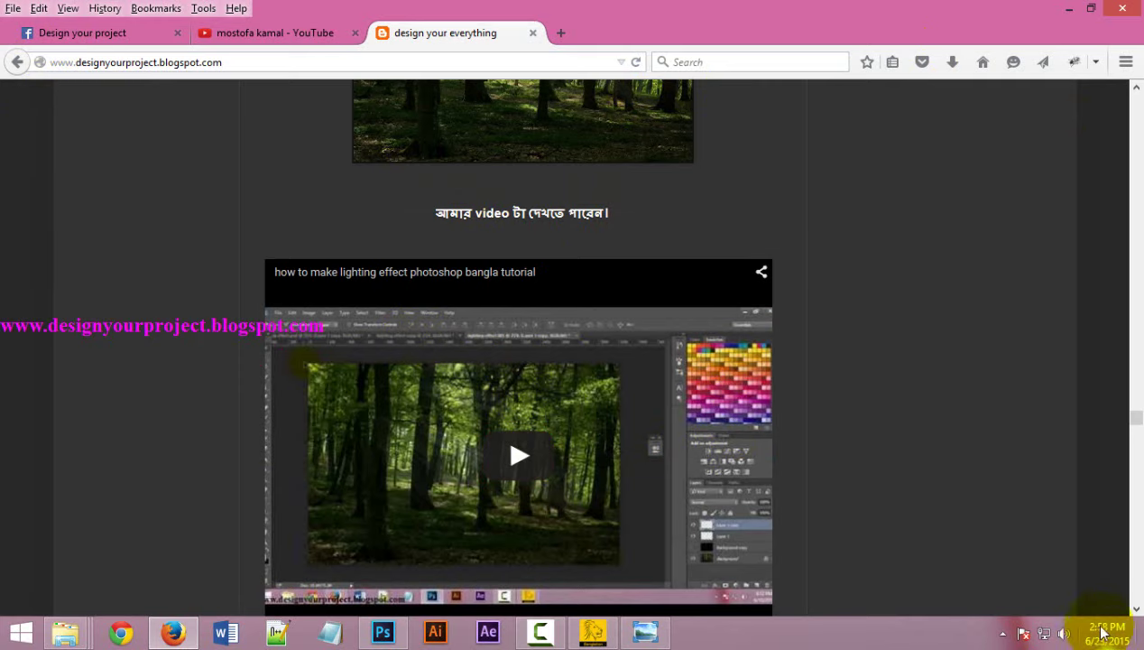
mouse_move(1136, 417)
left_mouse_down()
mouse_move(1124, 153)
mouse_move(1135, 88)
left_mouse_up()
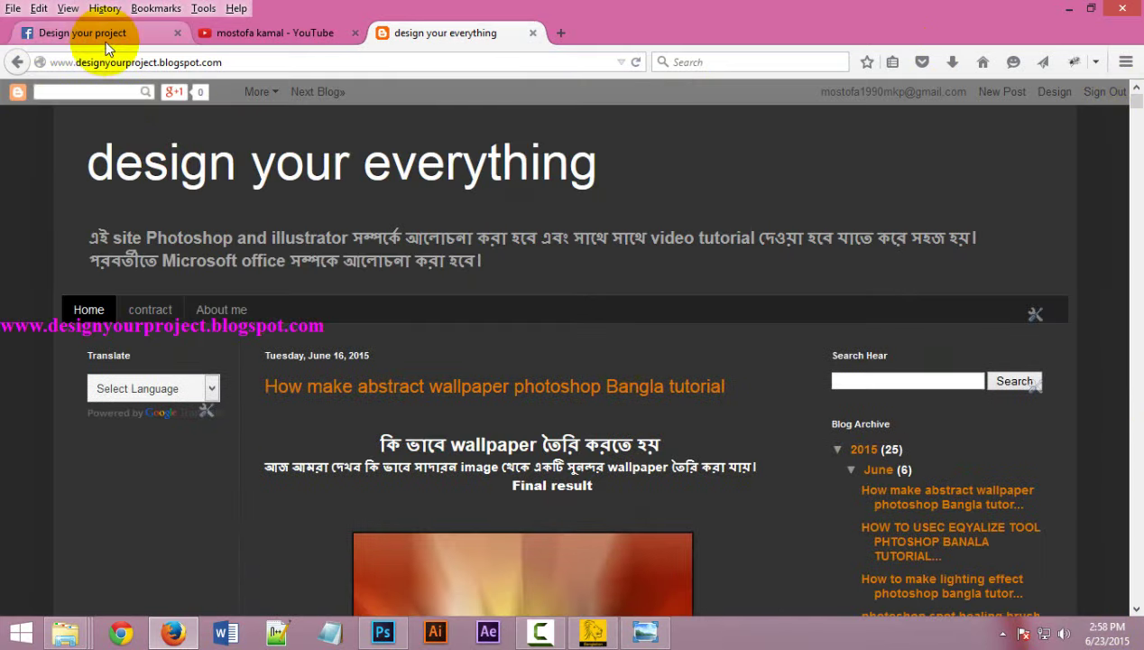
left_click(383, 631)
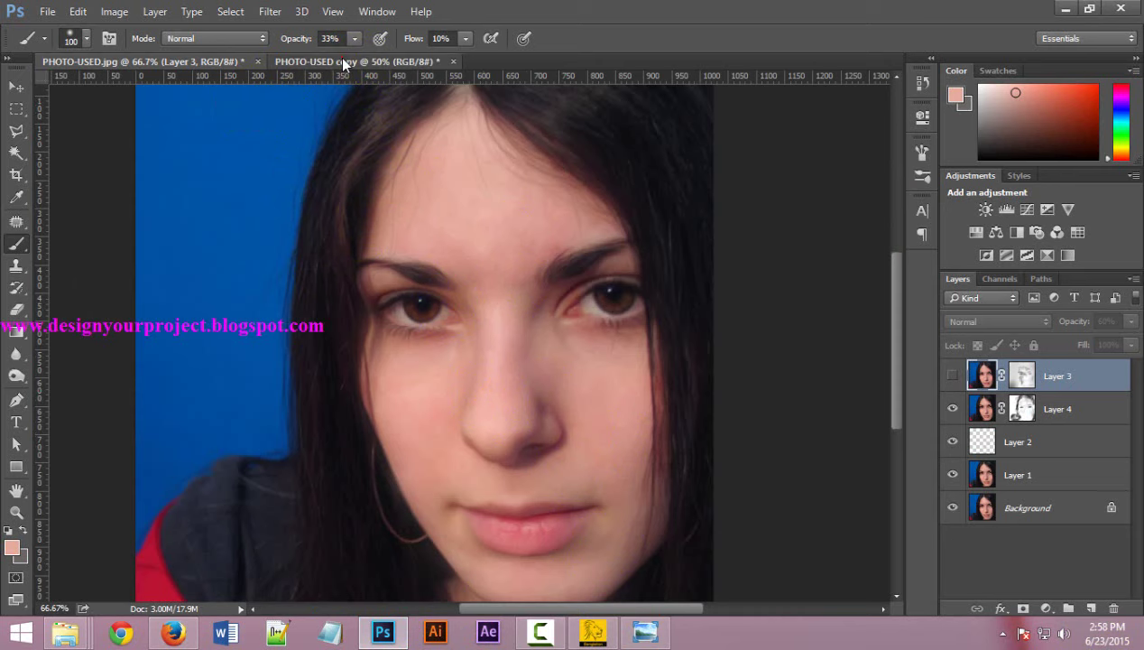
Step: In the PHOTO-USED copy, remove Layer 1 and duplicate Background into a Background copy layer
left_click(339, 60)
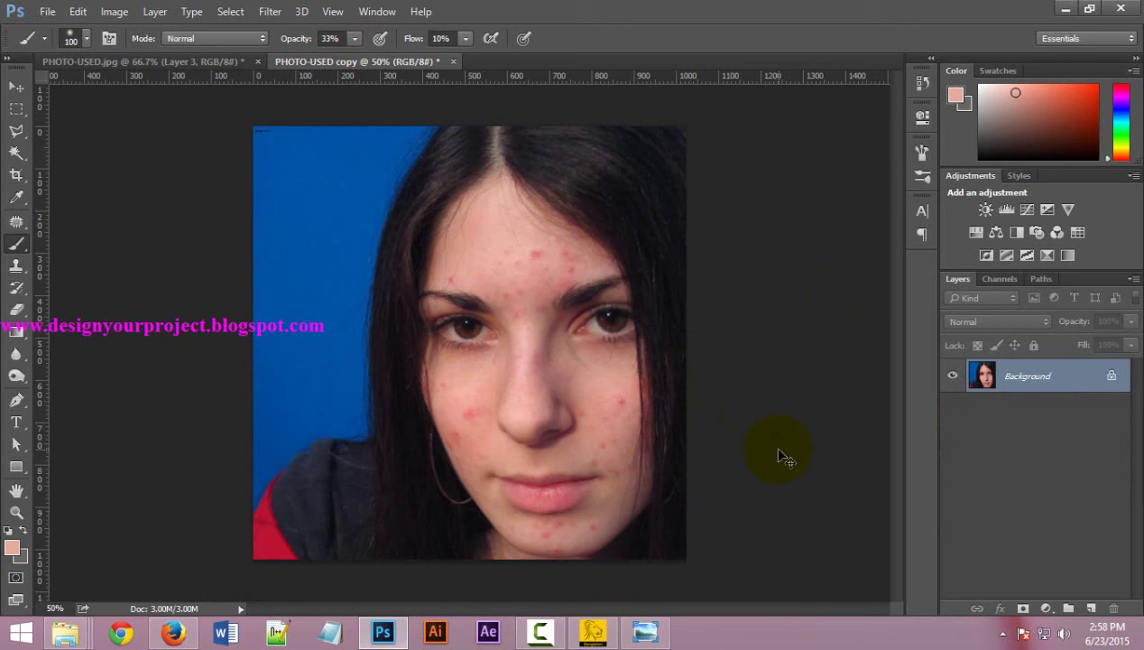
key("ctrl+j")
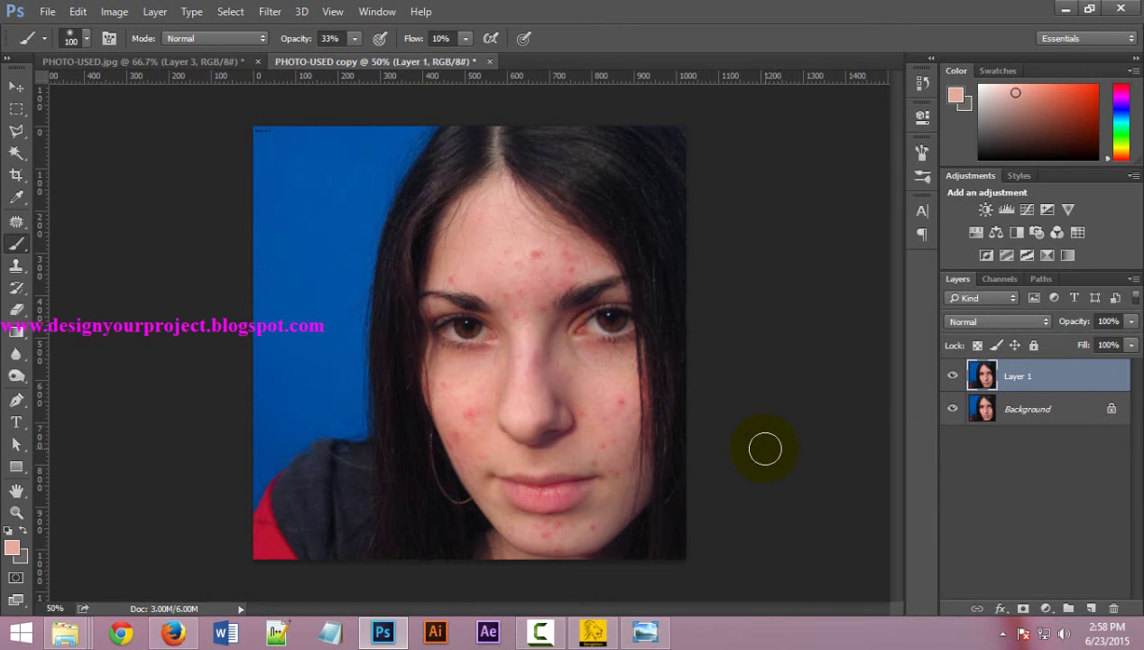
key("ctrl+z")
mouse_move(1061, 378)
left_mouse_down()
mouse_move(1109, 580)
mouse_move(1091, 608)
left_mouse_up()
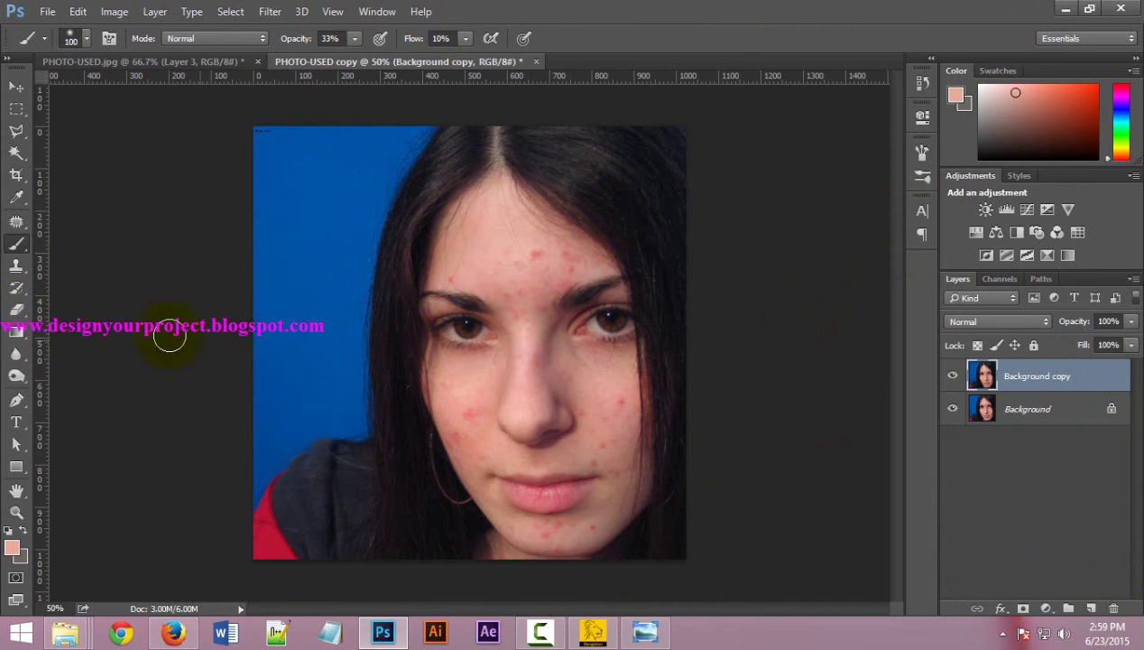
Step: Zoom in on the face and select the Spot Healing Brush with a 7 px, 2% hardness brush
left_click(565, 385, "ctrl")
left_click(565, 385, "ctrl")
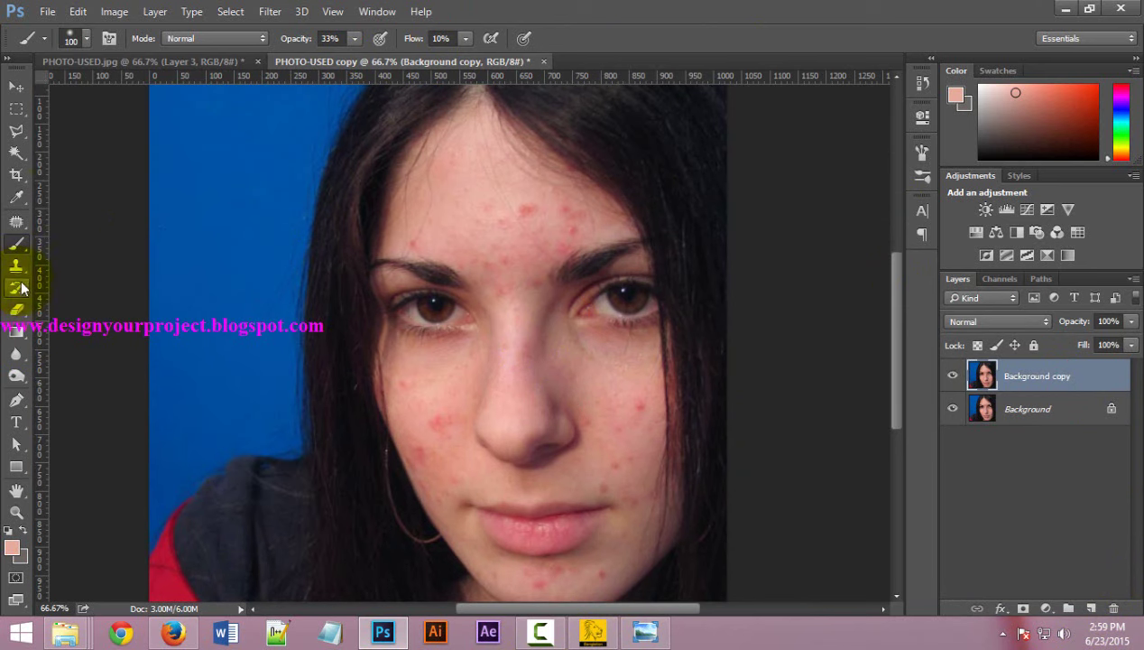
left_click(16, 223)
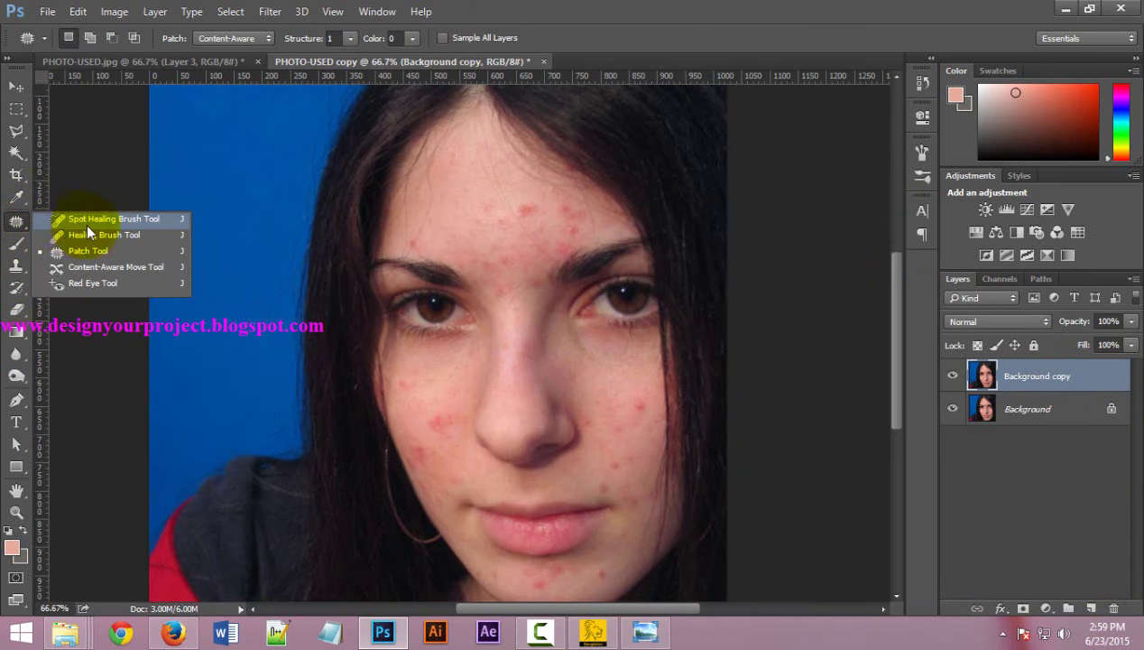
left_click(155, 220)
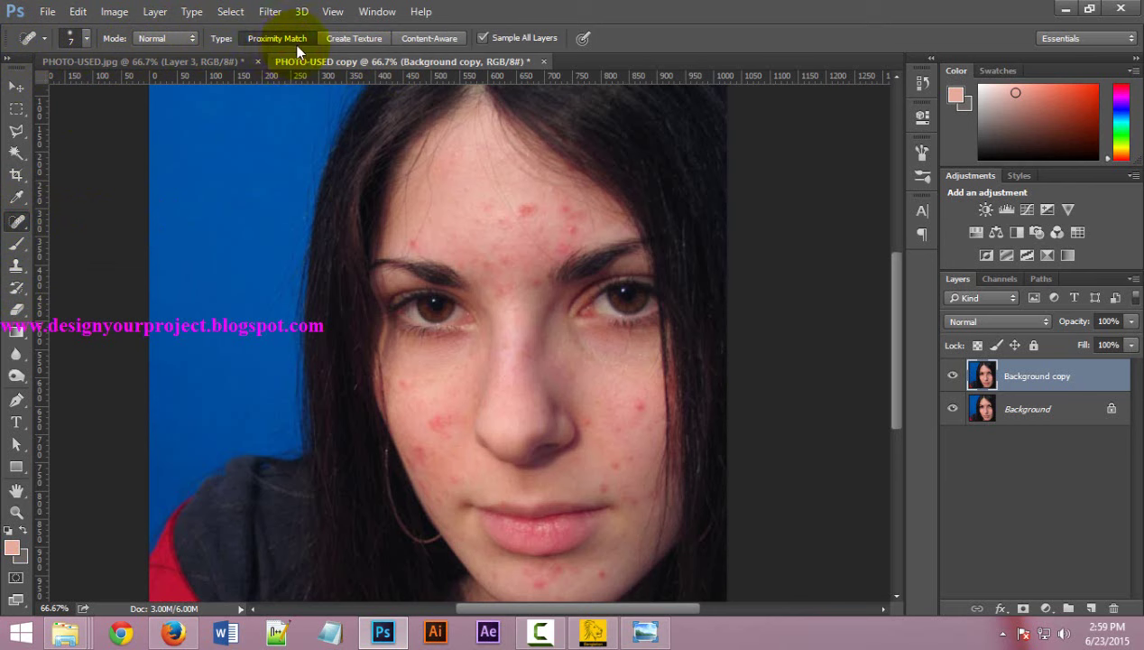
left_click(85, 39)
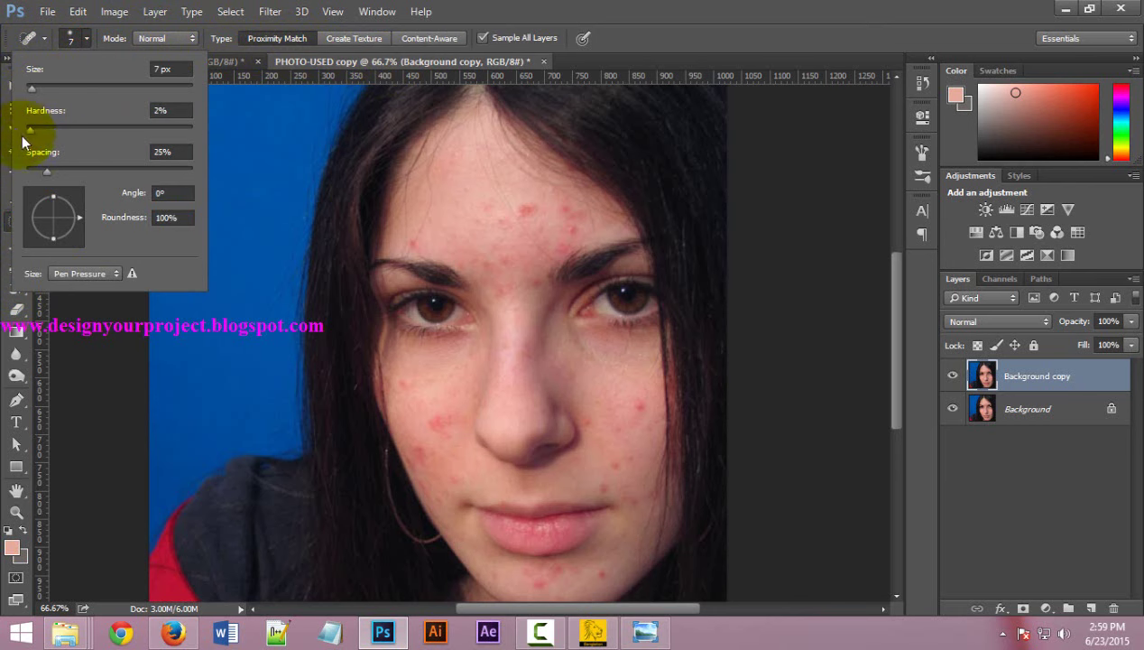
Step: Set the healing brush to 45 px and zoom in on the forehead
left_click(612, 12)
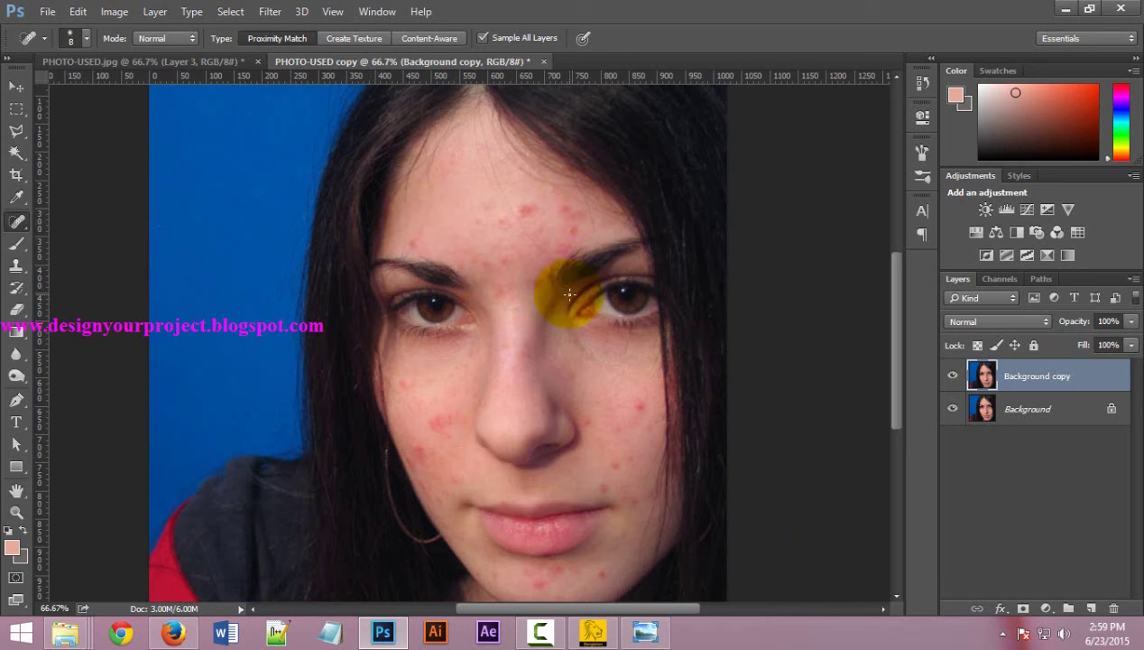
key("bracketright")
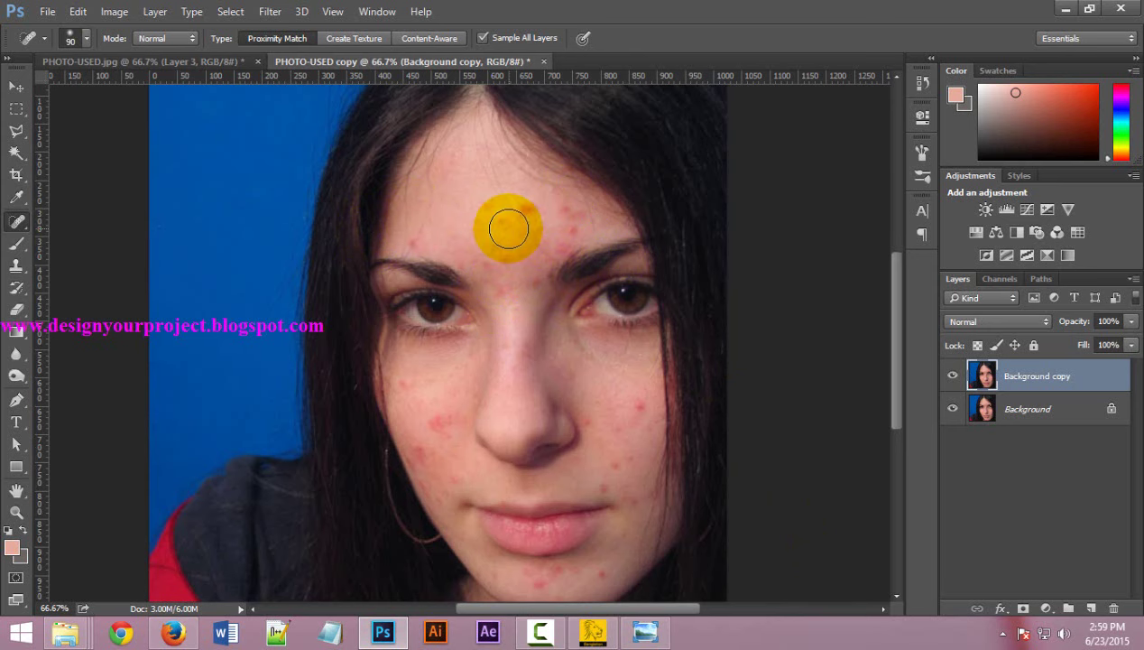
key("bracketleft")
key("bracketleft")
key("bracketleft")
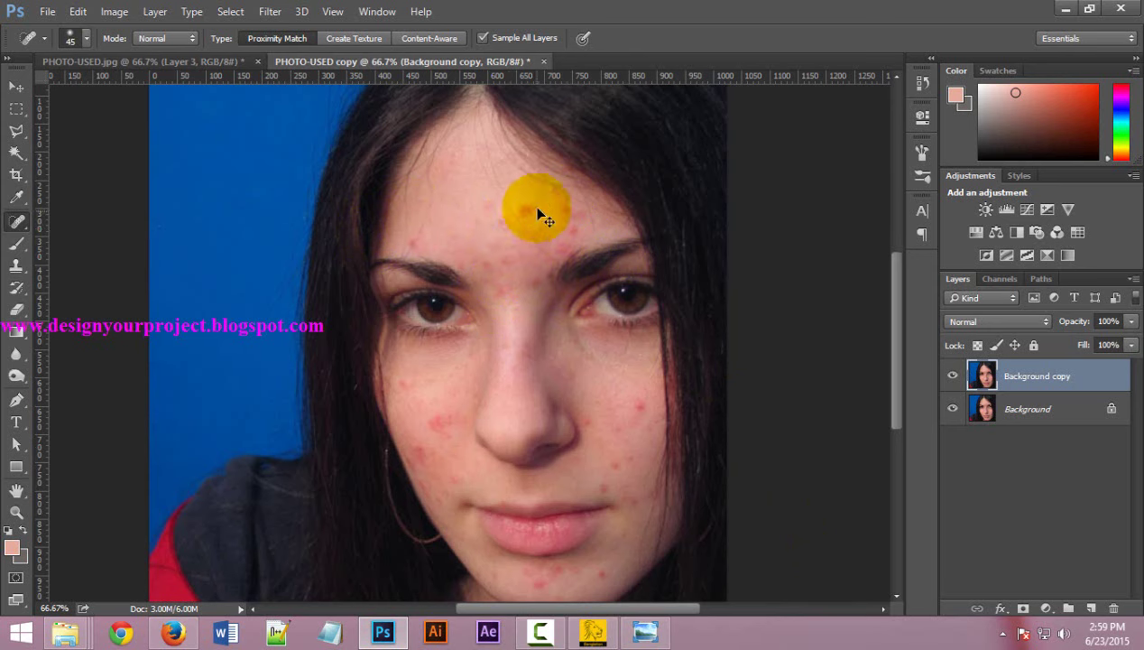
left_click(519, 206, "ctrl")
left_click(541, 218, "ctrl")
left_click(523, 225)
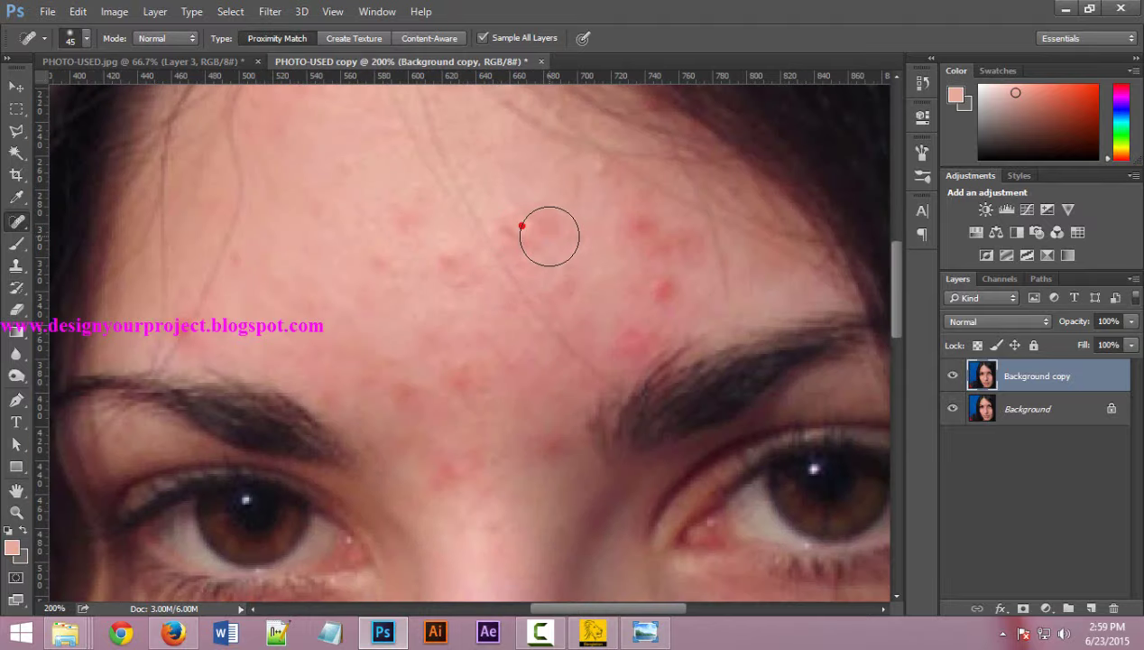
Step: Heal the blemishes across the centre and upper forehead
left_click(560, 223)
scroll(413, 220, "down", 1)
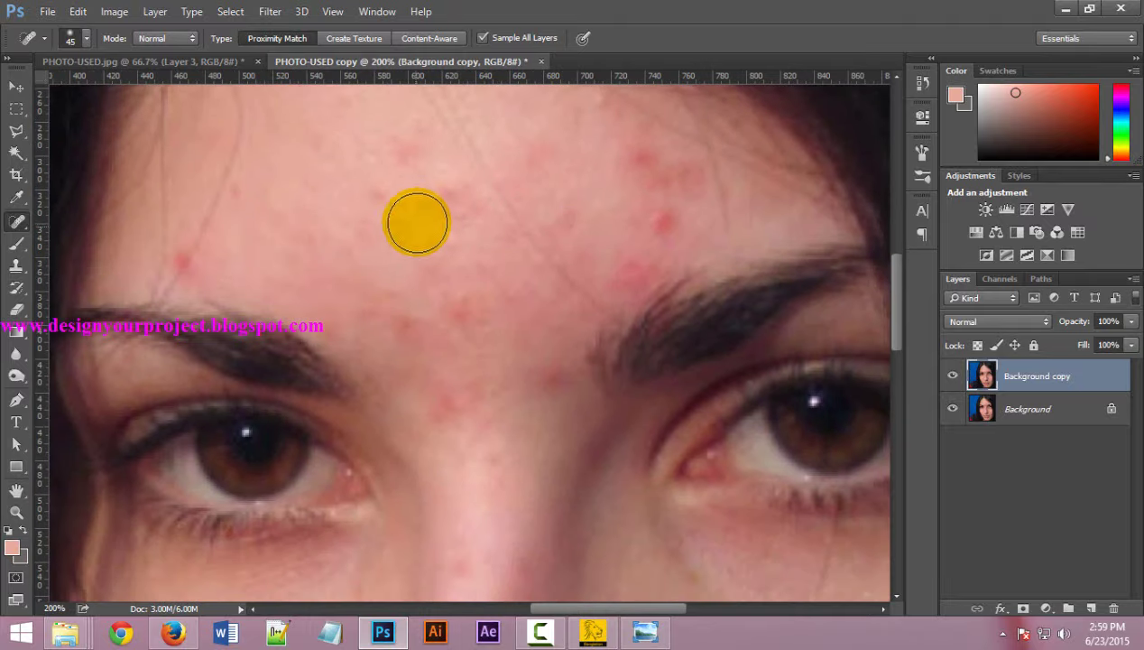
left_click(442, 193)
left_click(376, 186)
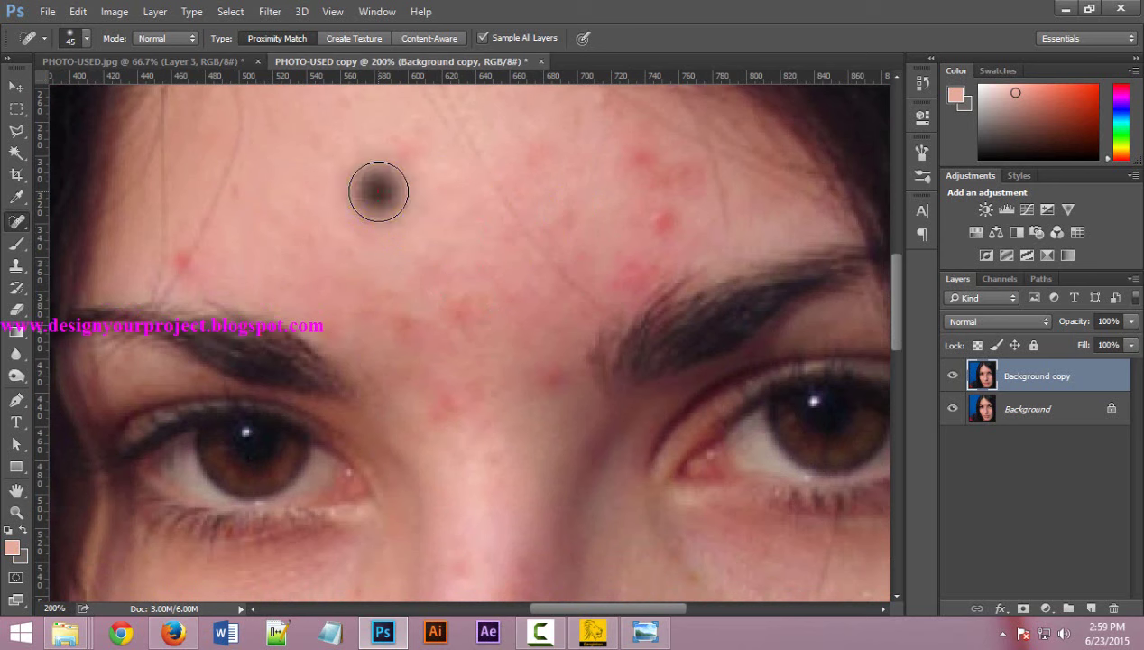
left_click(409, 138)
scroll(337, 185, "up", 1)
left_click(343, 180)
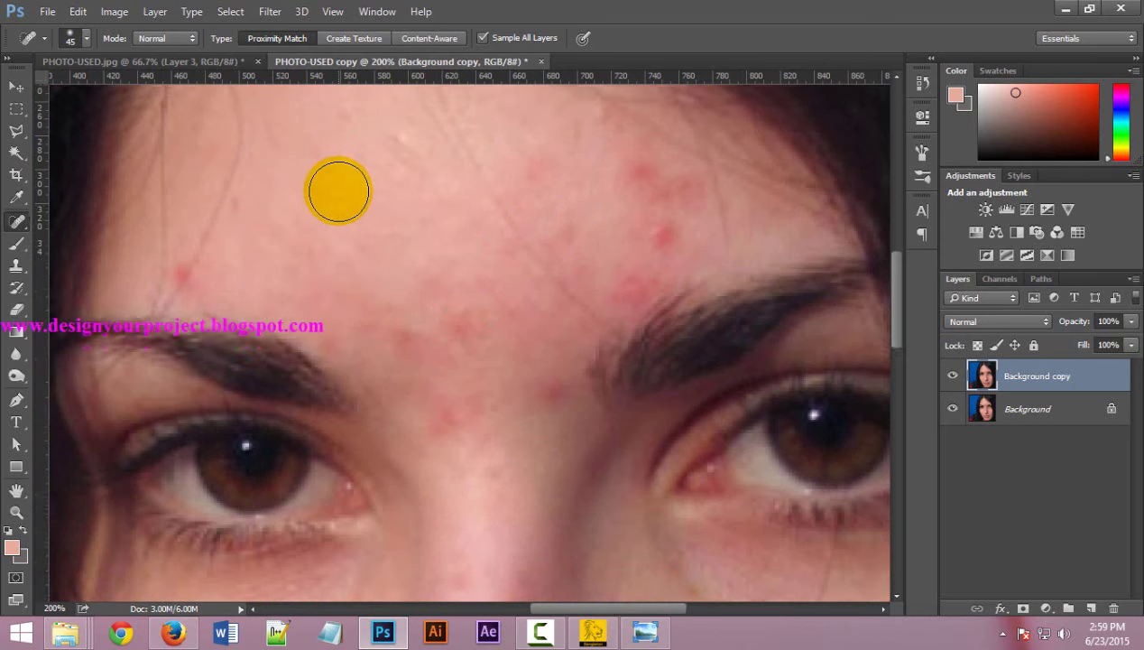
Step: Heal the spots on the left forehead and between the eyebrows
left_click(309, 197)
left_click(211, 344)
left_click(186, 329)
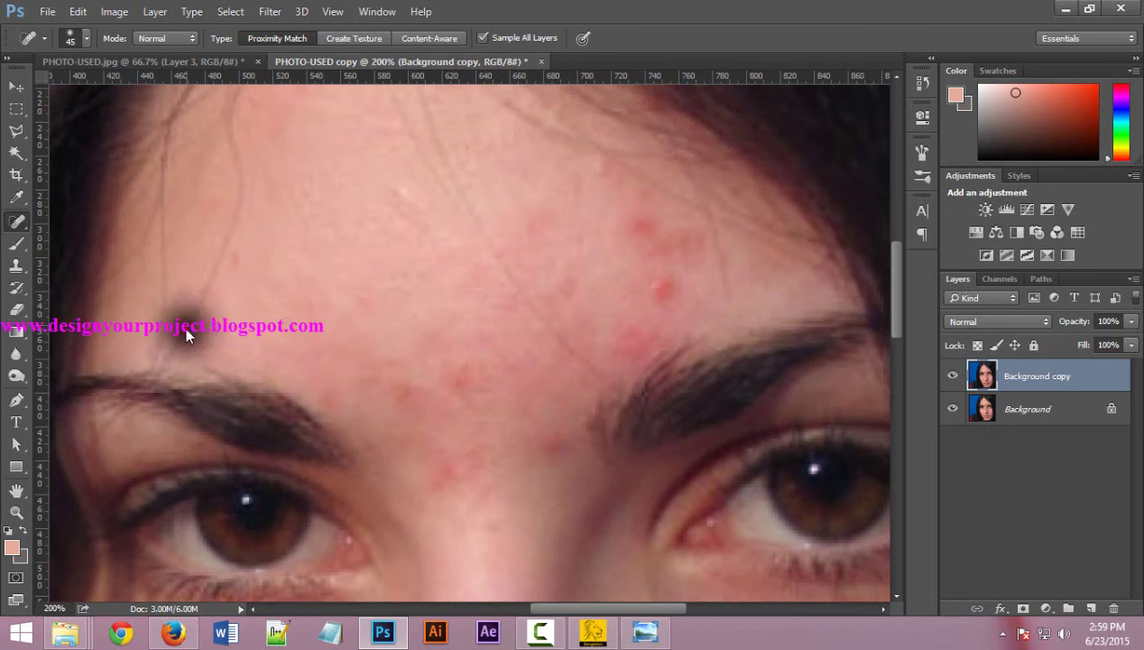
scroll(355, 317, "down", 1)
scroll(355, 317, "down", 2)
left_click(420, 256)
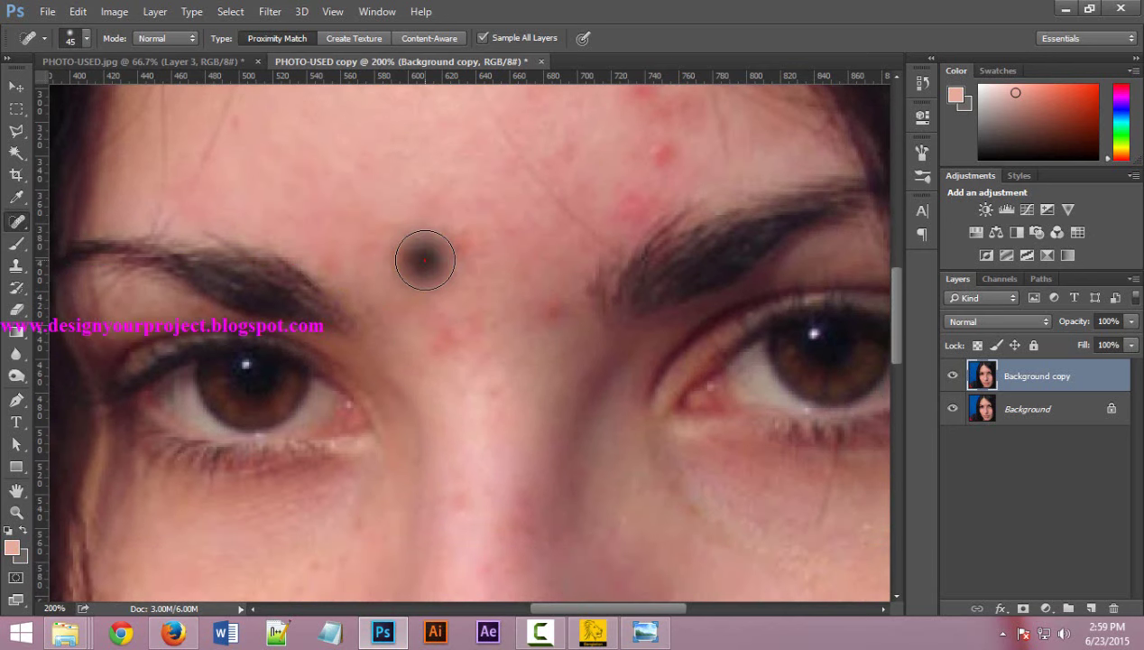
left_click(341, 244)
left_click(472, 233)
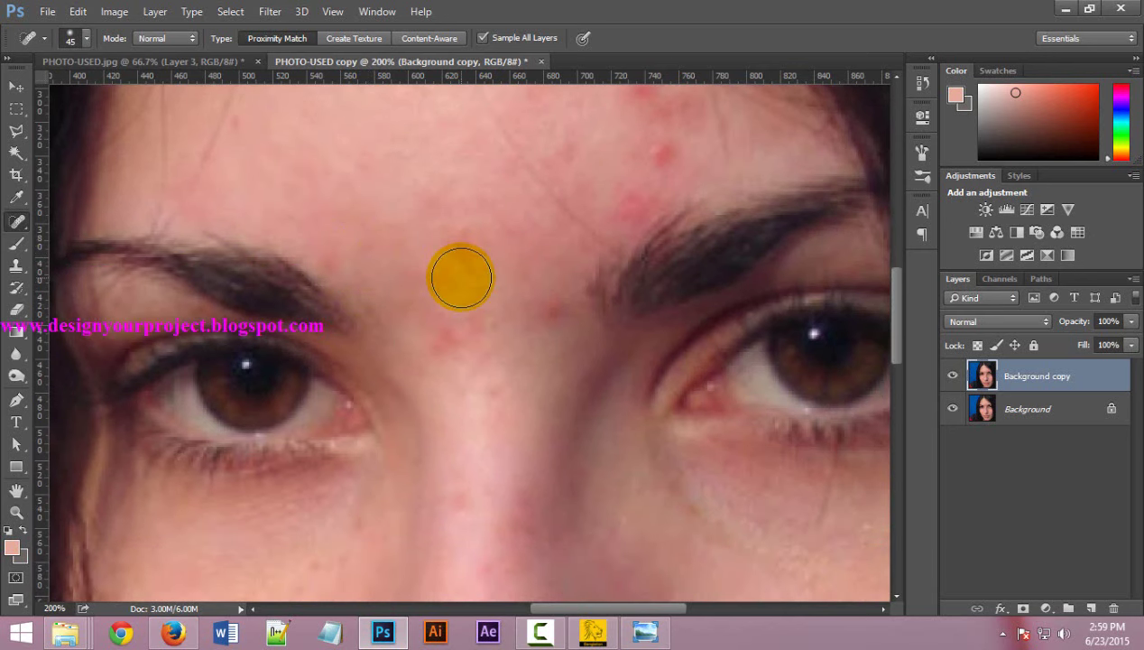
Step: Shrink the brush to 10 px and heal the small forehead blemishes
key("bracketleft")
key("bracketleft")
key("bracketleft")
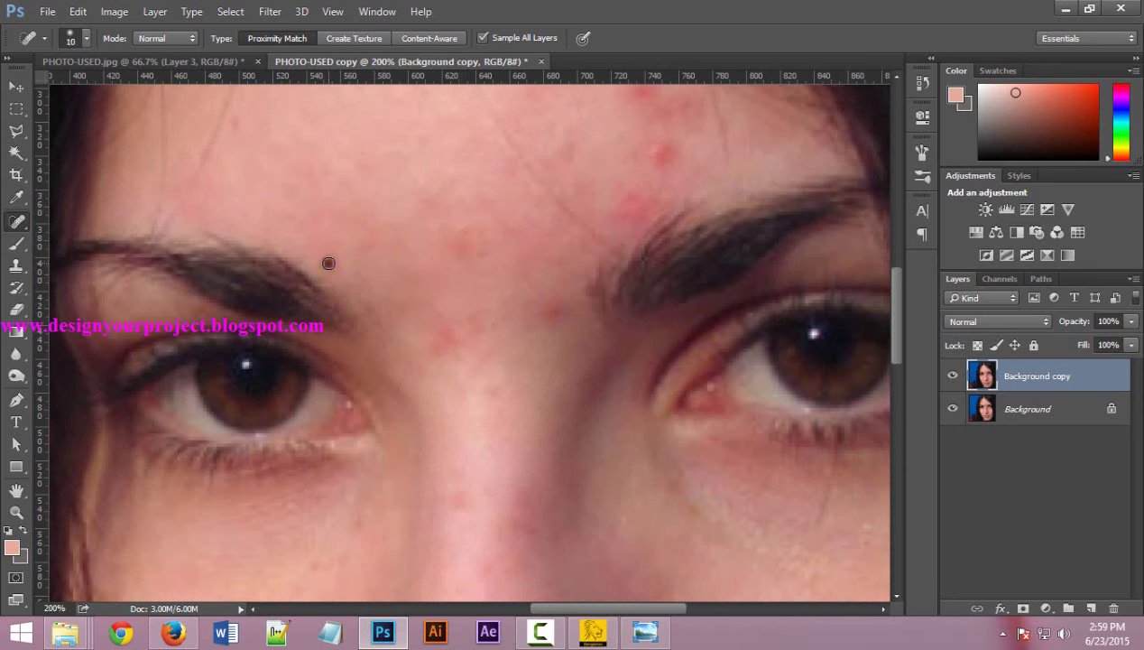
left_click(375, 248)
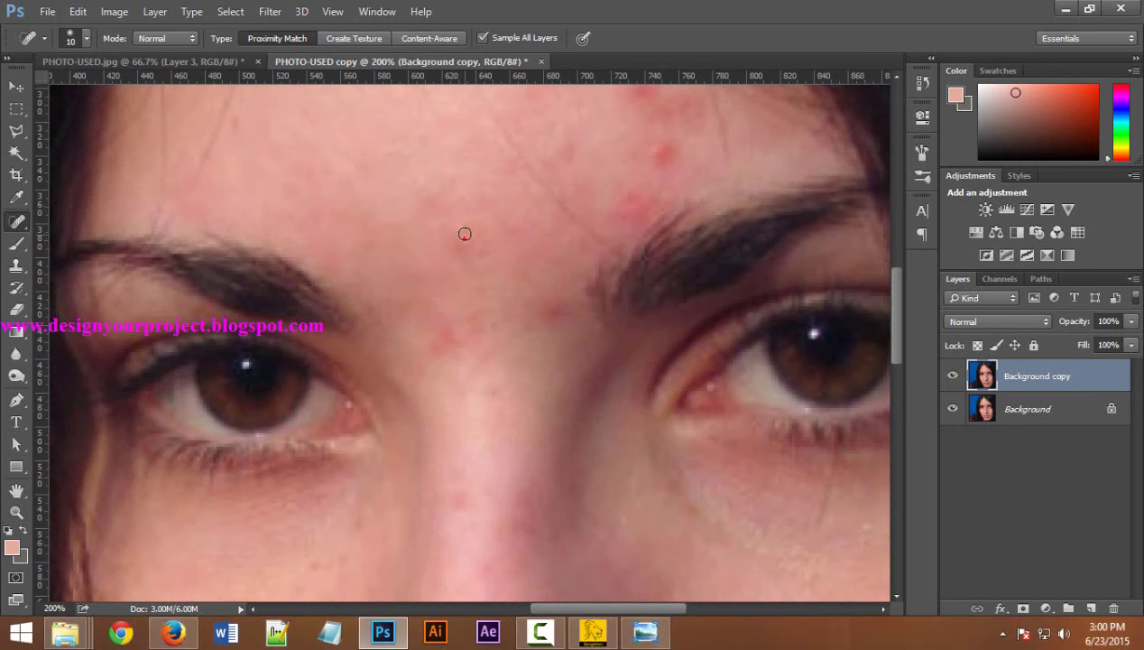
left_click(415, 268)
left_click(449, 335)
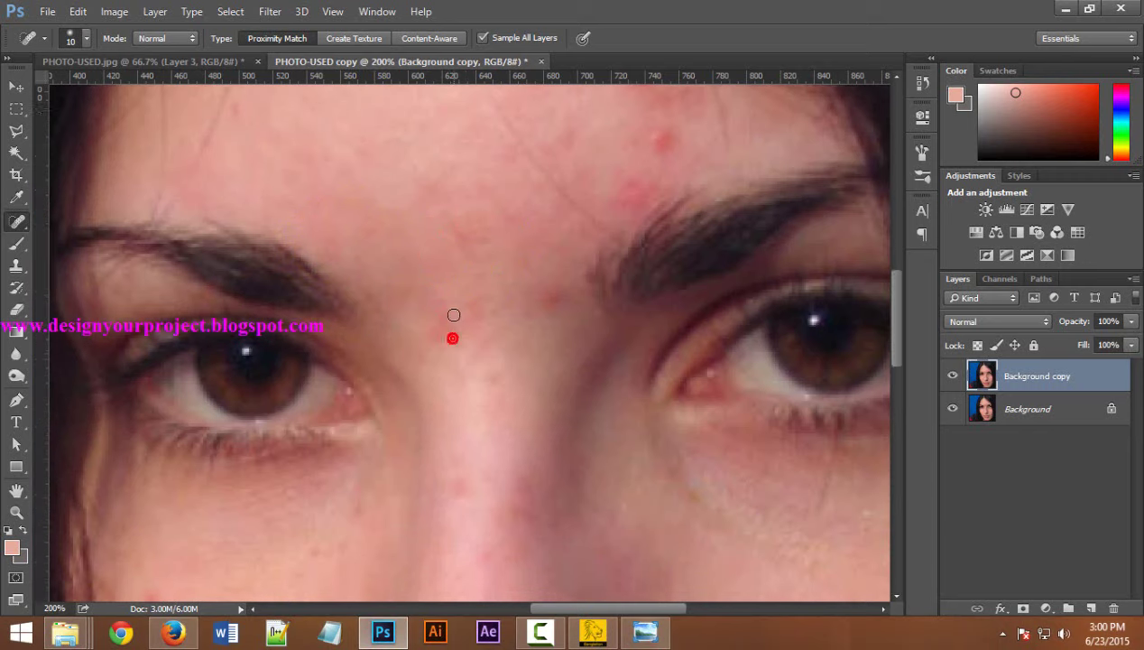
scroll(452, 311, "down", 2)
Step: Heal the small spots above the nose bridge, between the eyebrows and near the right brow
left_click(437, 276)
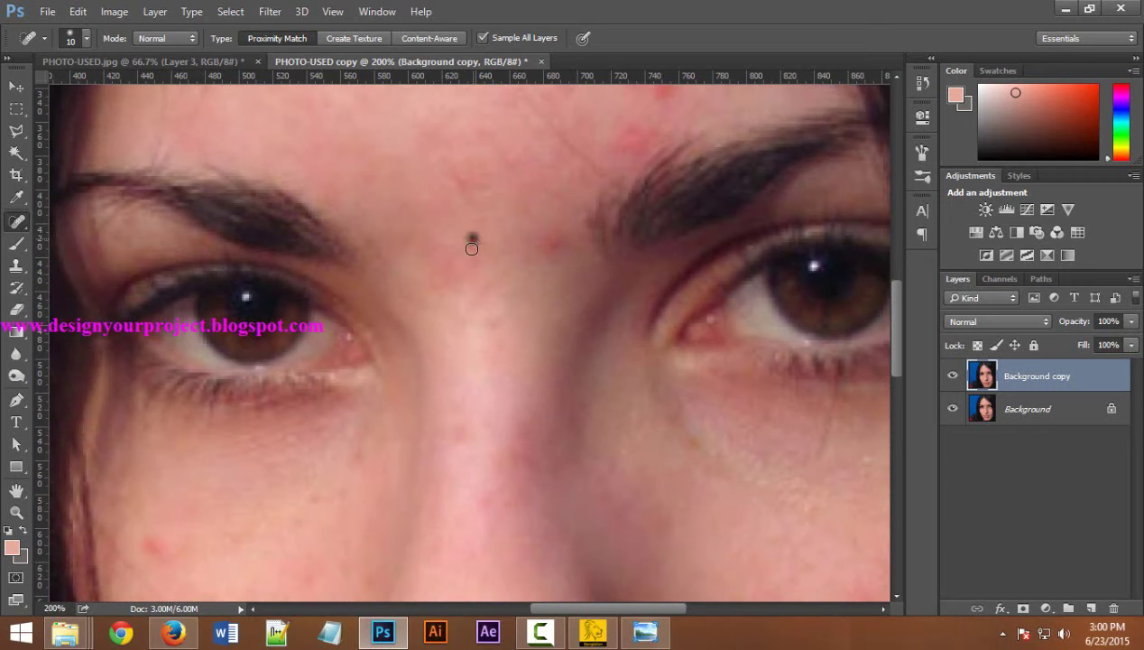
left_click(471, 240)
left_click(552, 237)
scroll(475, 252, "up", 2)
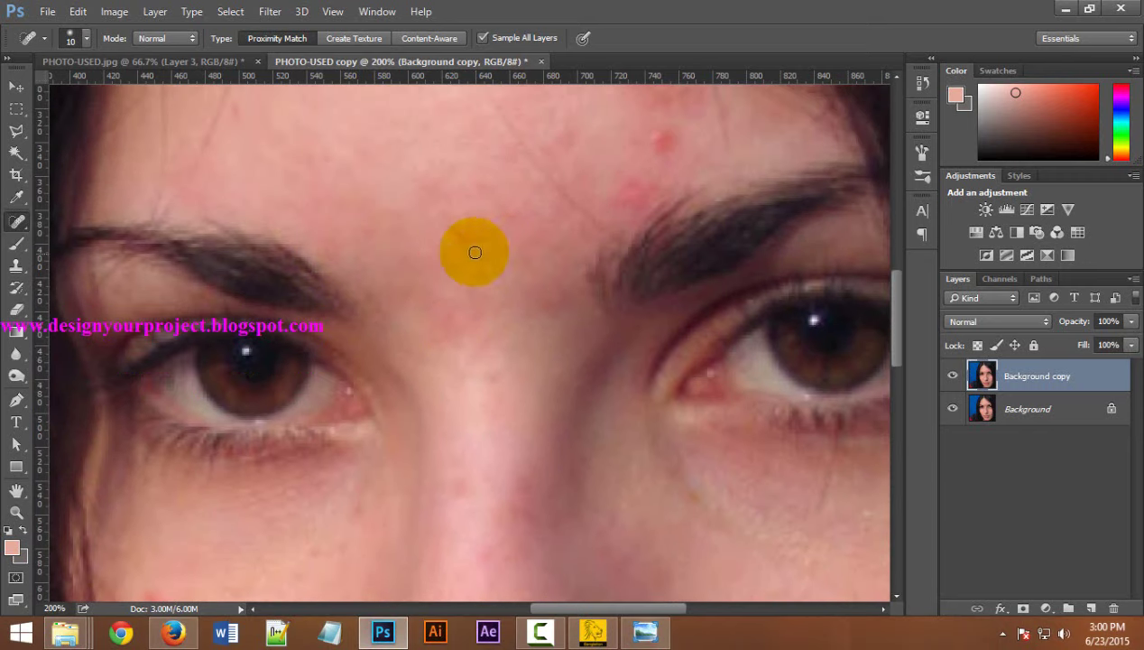
left_click_drag(475, 252, 468, 226)
left_click(518, 208)
scroll(555, 296, "up", 2)
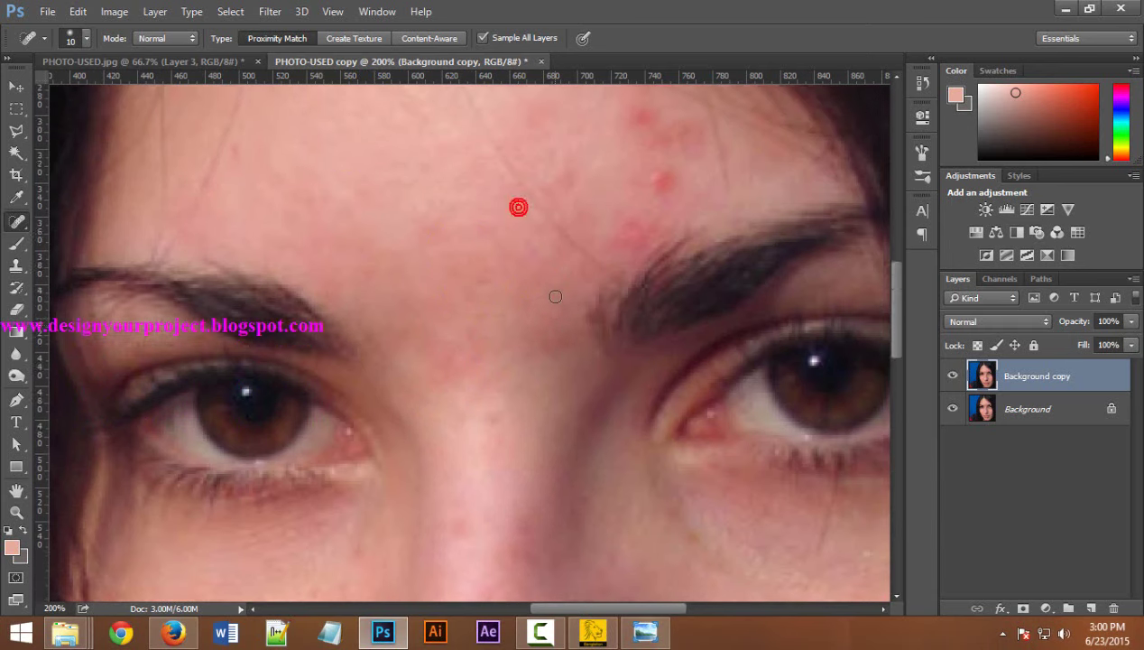
scroll(555, 296, "up", 2)
left_click_drag(633, 287, 664, 262)
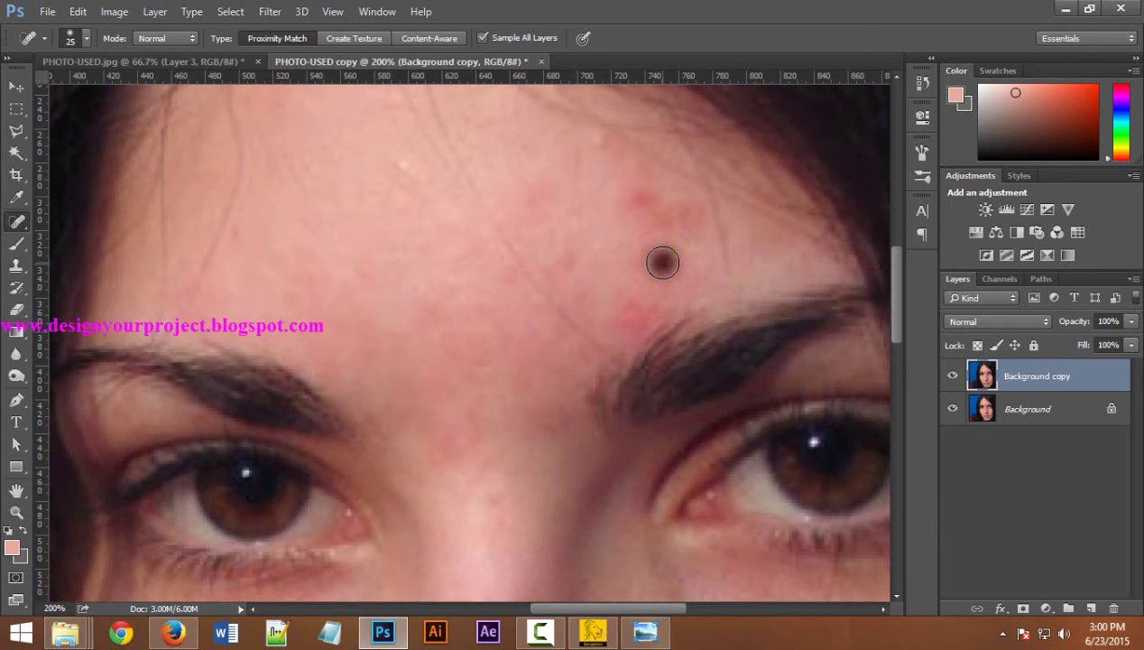
Step: Enlarge the brush to 25 px and heal the red blemishes on the right forehead
key("bracketright")
left_click(646, 308)
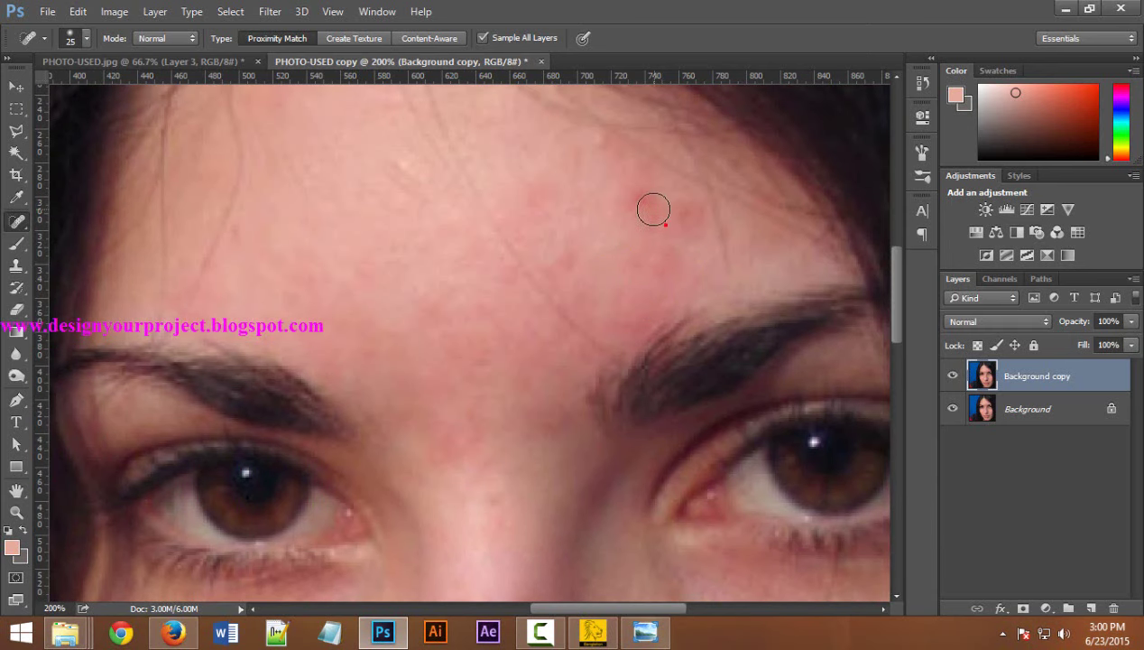
left_click(644, 198)
left_click(687, 216)
left_click(633, 194)
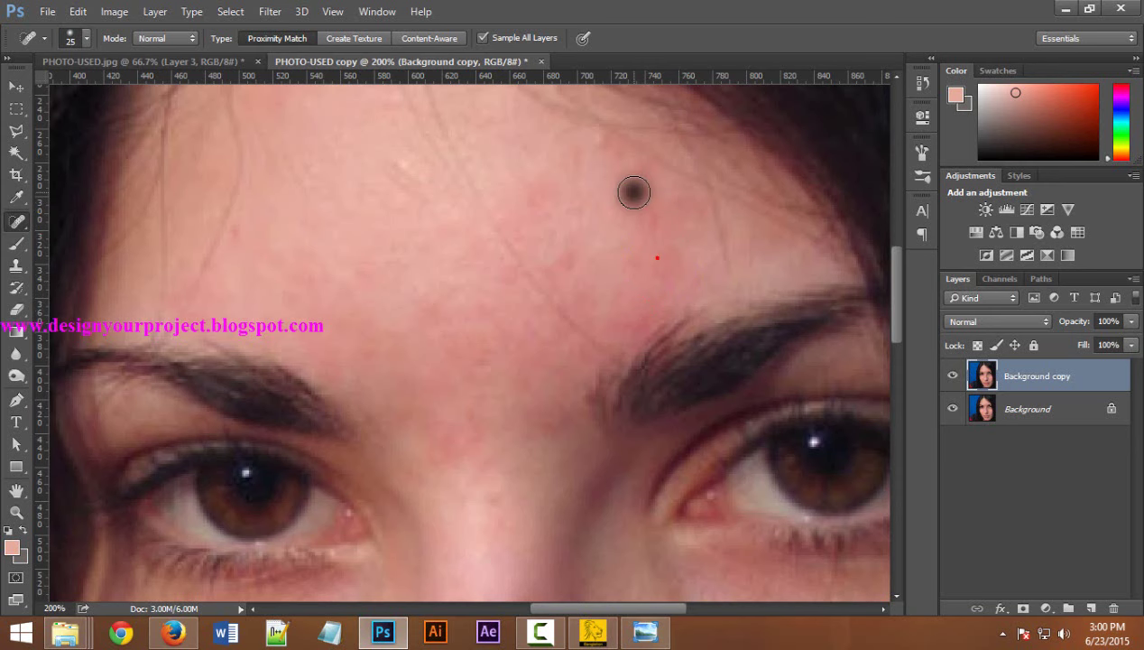
left_click(651, 169)
left_click(523, 199)
left_click(562, 254)
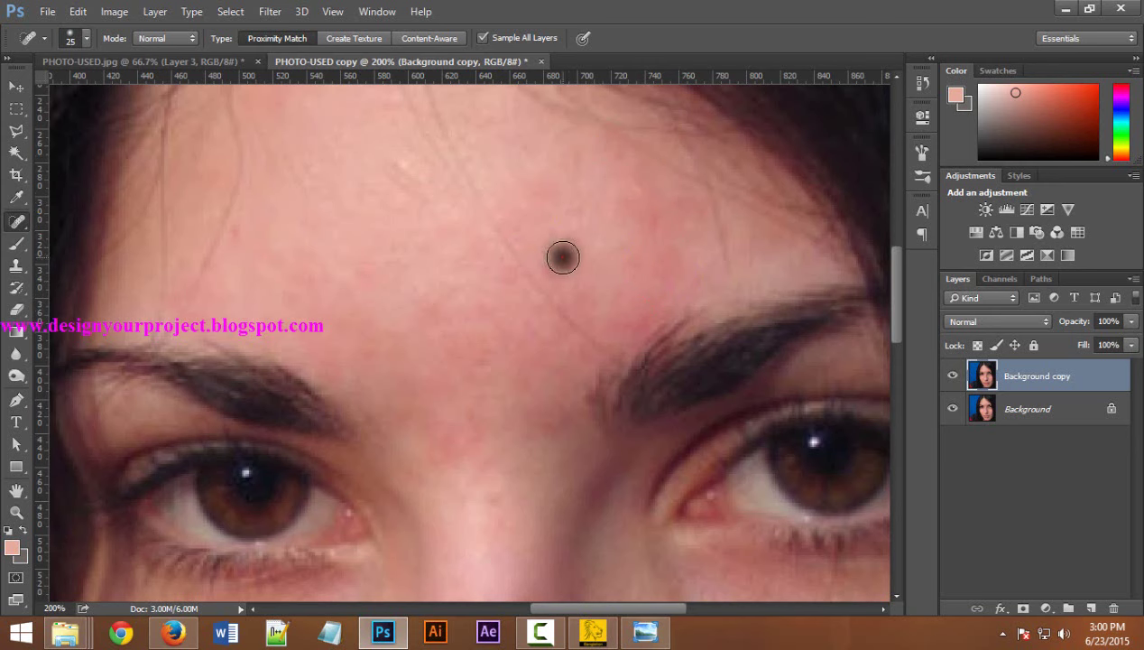
Step: Heal the last forehead spot and the first red spots on the left cheek
scroll(585, 248, "down", 5)
left_click(578, 266)
scroll(541, 225, "down", 4)
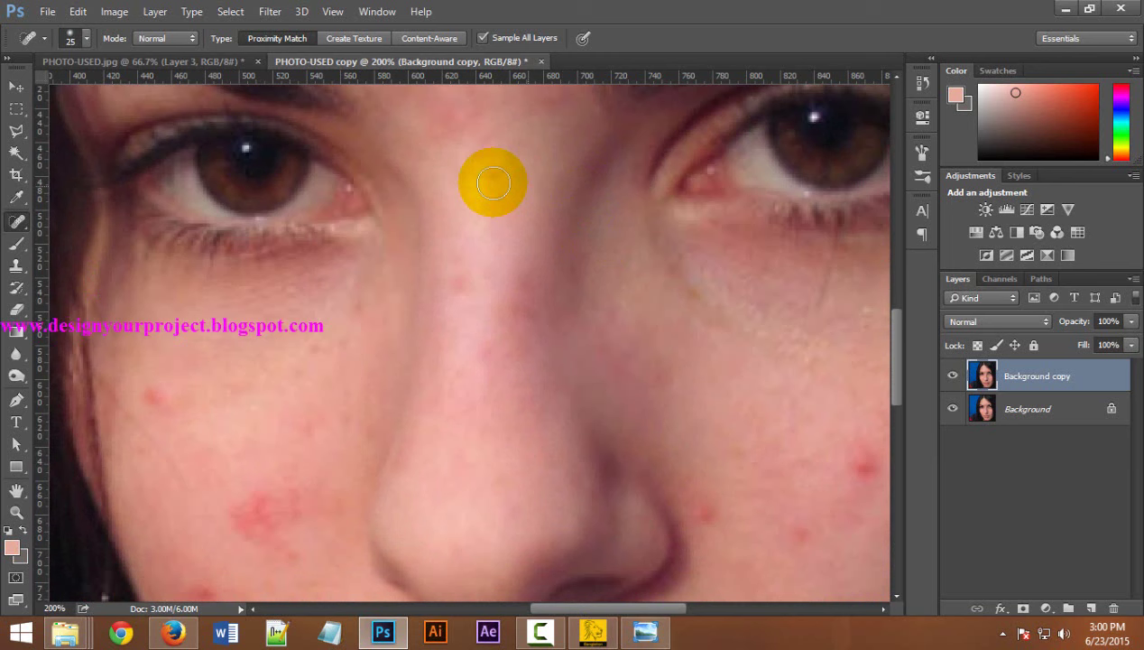
left_click(151, 397)
scroll(152, 397, "down", 4)
left_click(281, 383)
left_click(192, 276)
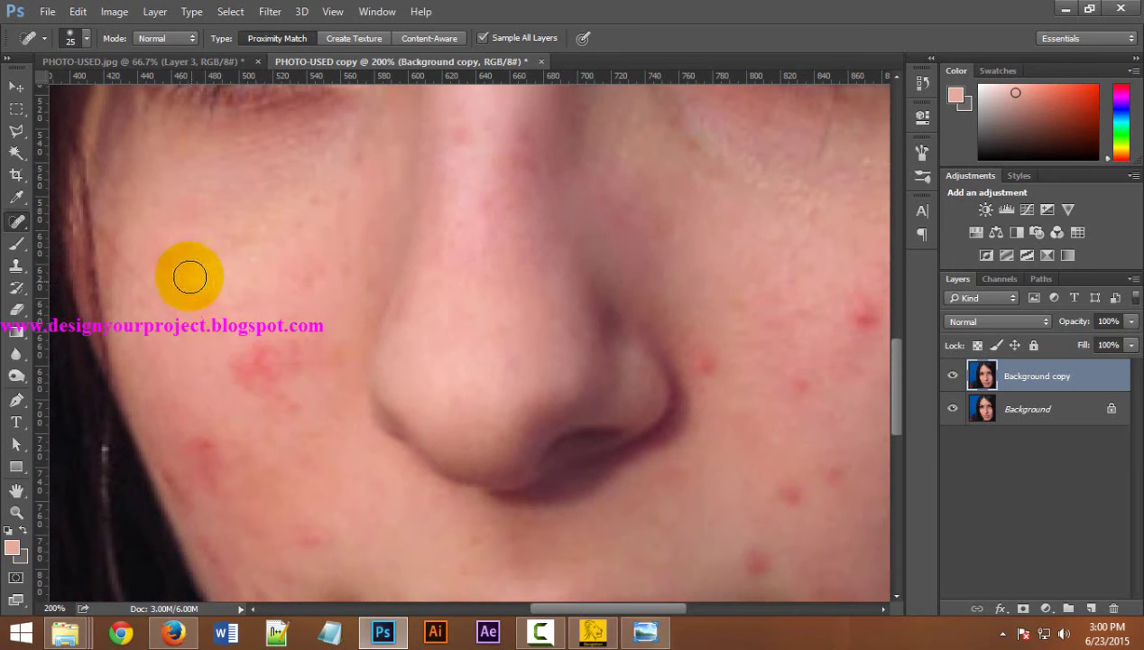
left_click(262, 366)
left_click(243, 386)
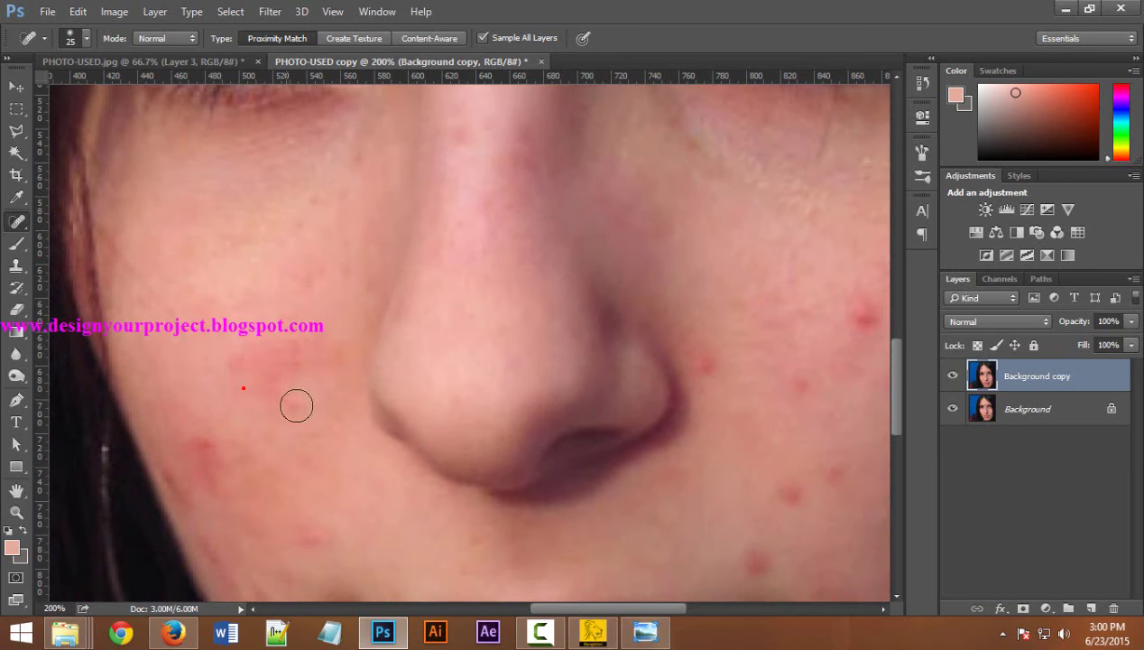
Step: Heal the remaining blemishes higher and lower on the left cheek
left_click(296, 348)
left_click(268, 391)
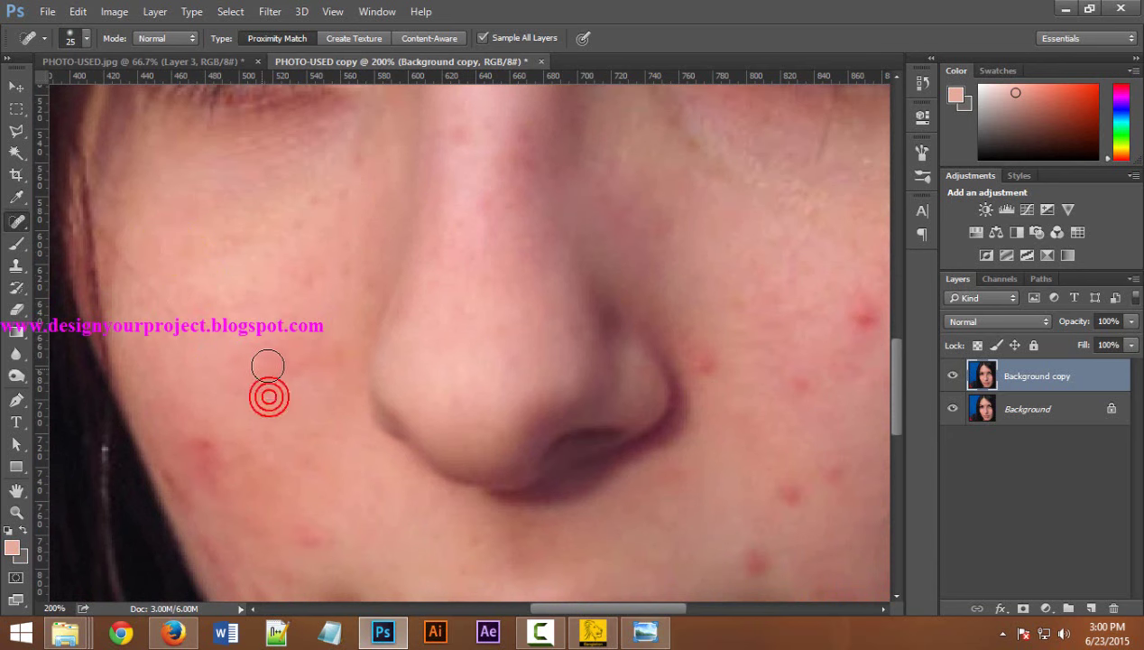
left_click(324, 355)
left_click(312, 295)
left_click(298, 257)
left_click(312, 181)
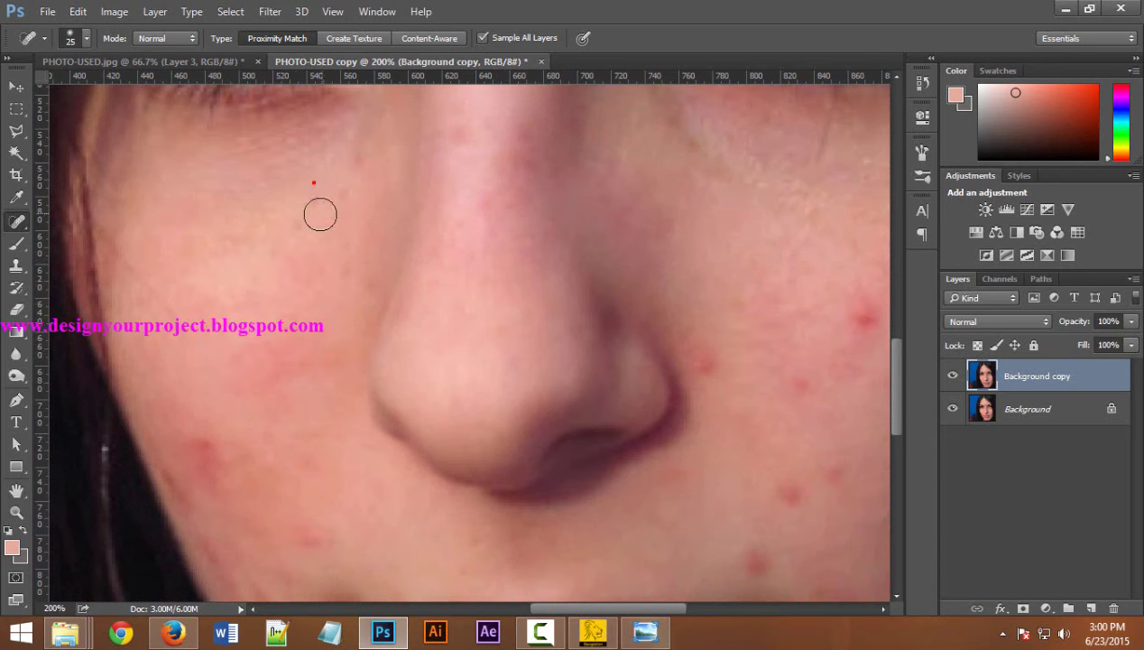
scroll(237, 404, "down", 5)
left_click(181, 322)
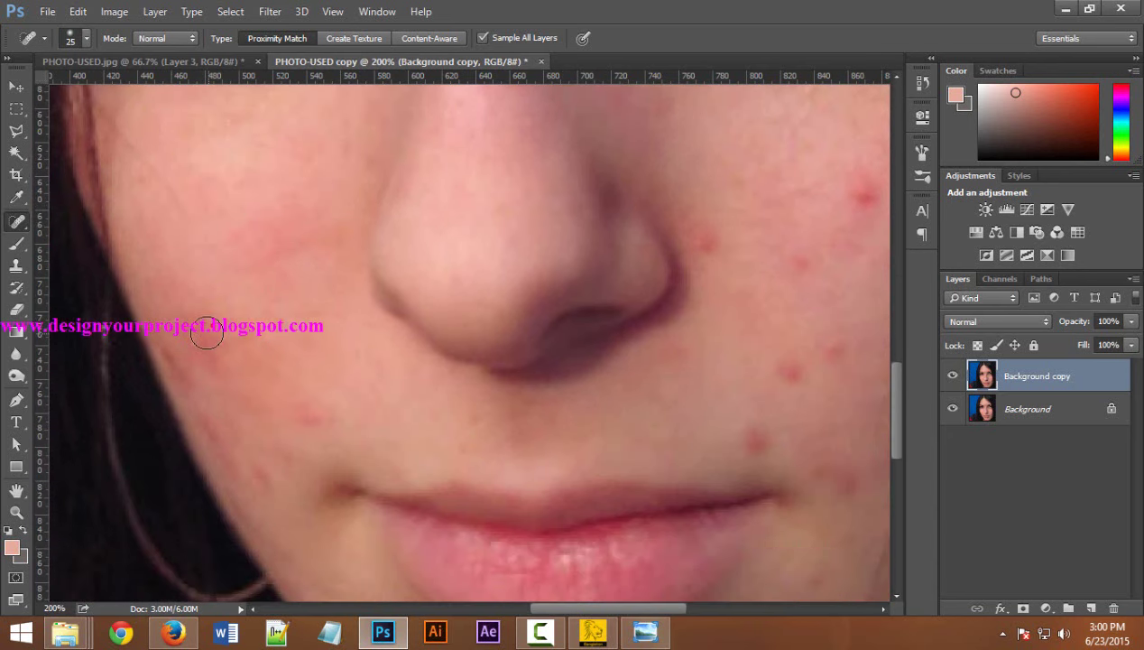
left_click(208, 375)
left_click(195, 343)
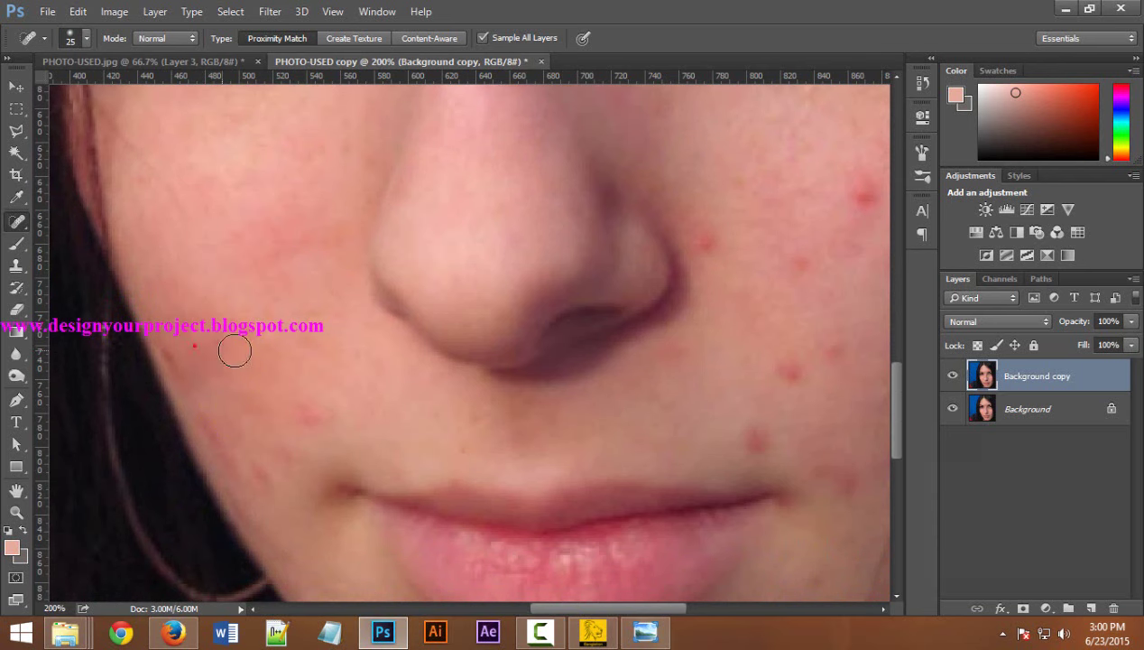
left_click(161, 304)
Step: Heal the blemishes around the mole and beside the mouth corner, then shrink the brush to 9 px
scroll(311, 418, "down", 4)
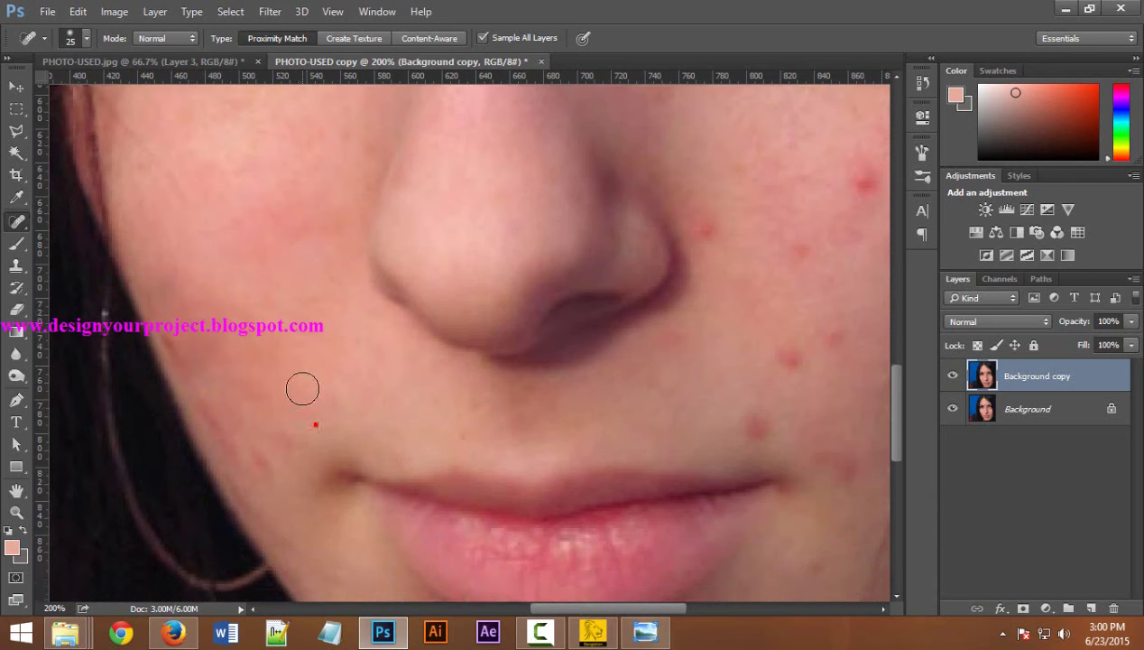
left_click(276, 371)
left_click(296, 346)
left_click(235, 352)
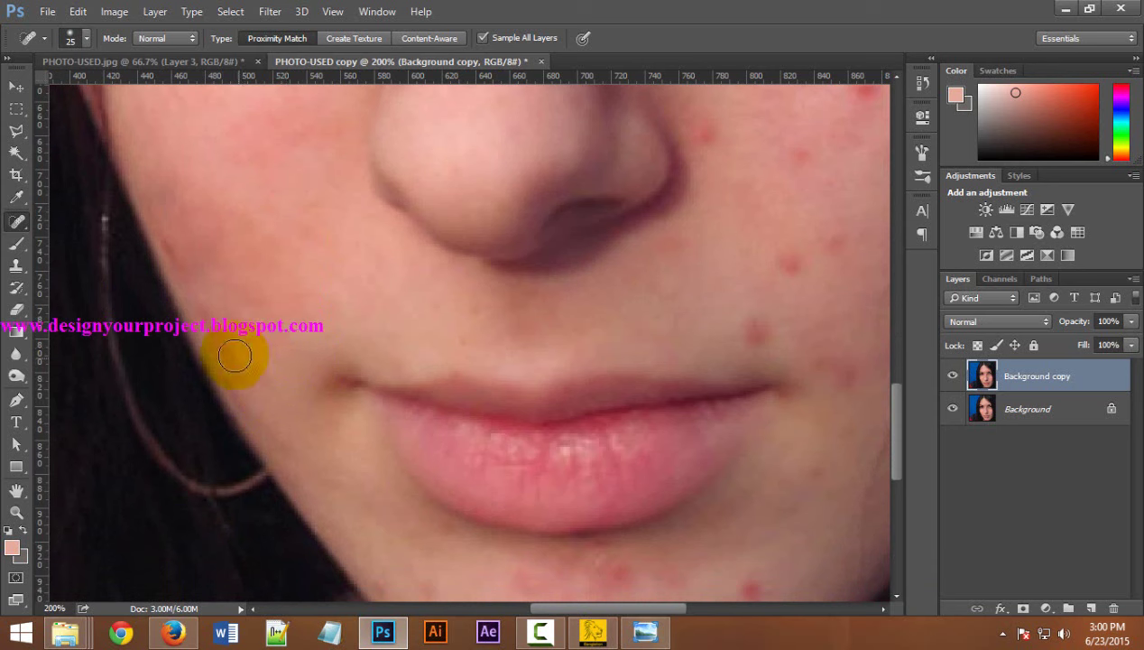
left_click(282, 380)
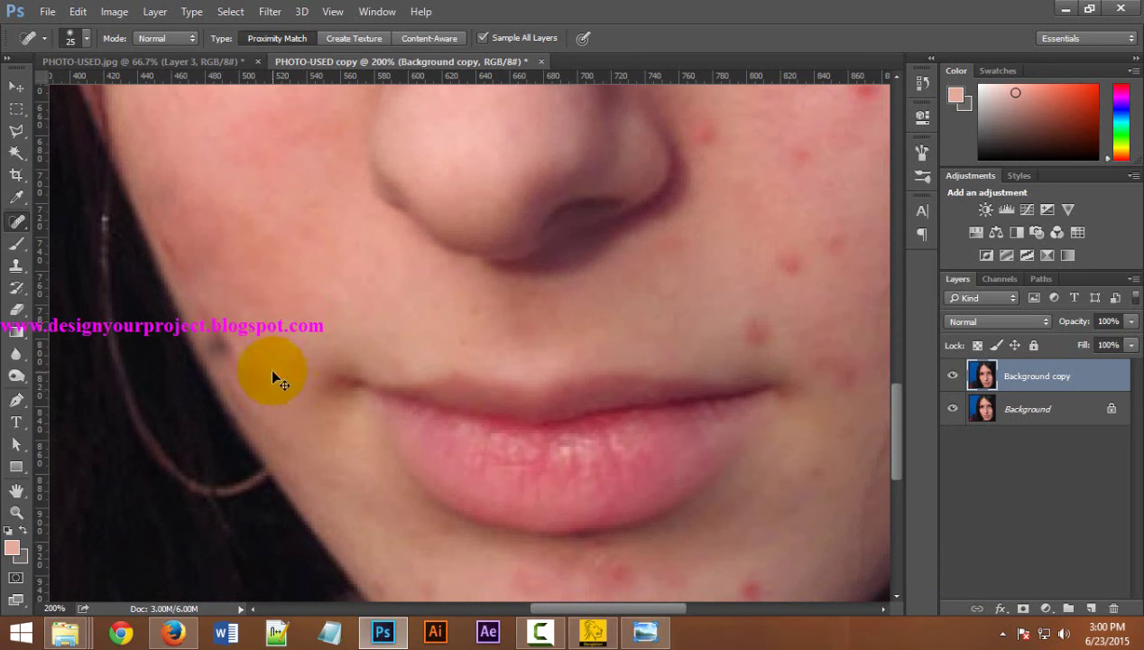
left_click(228, 347)
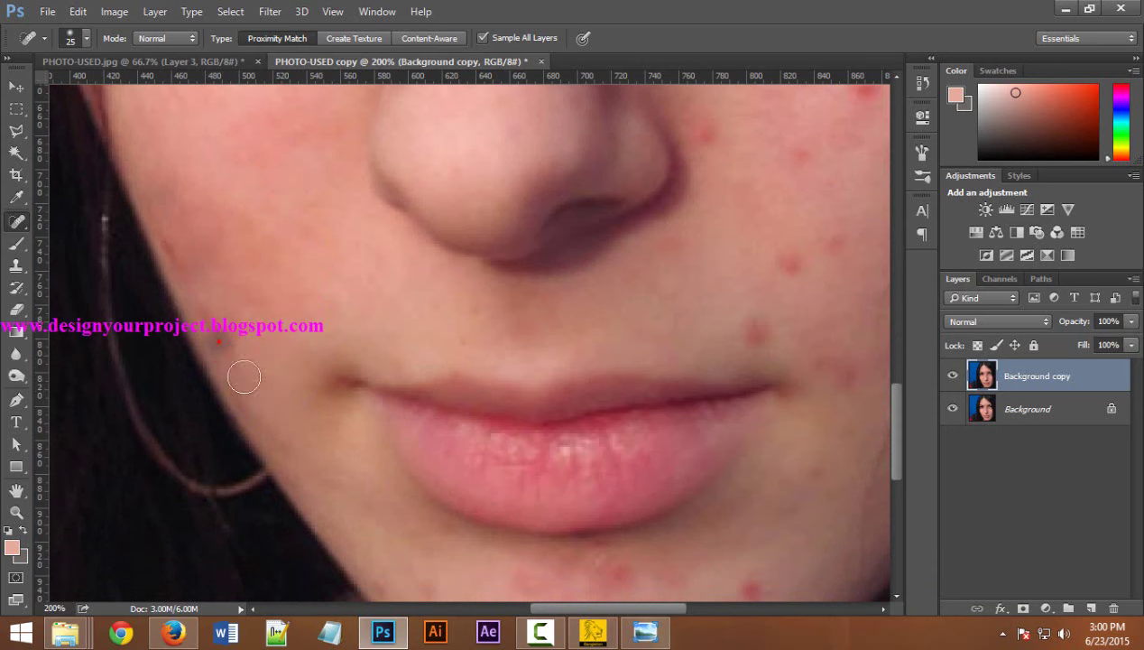
left_click(307, 411)
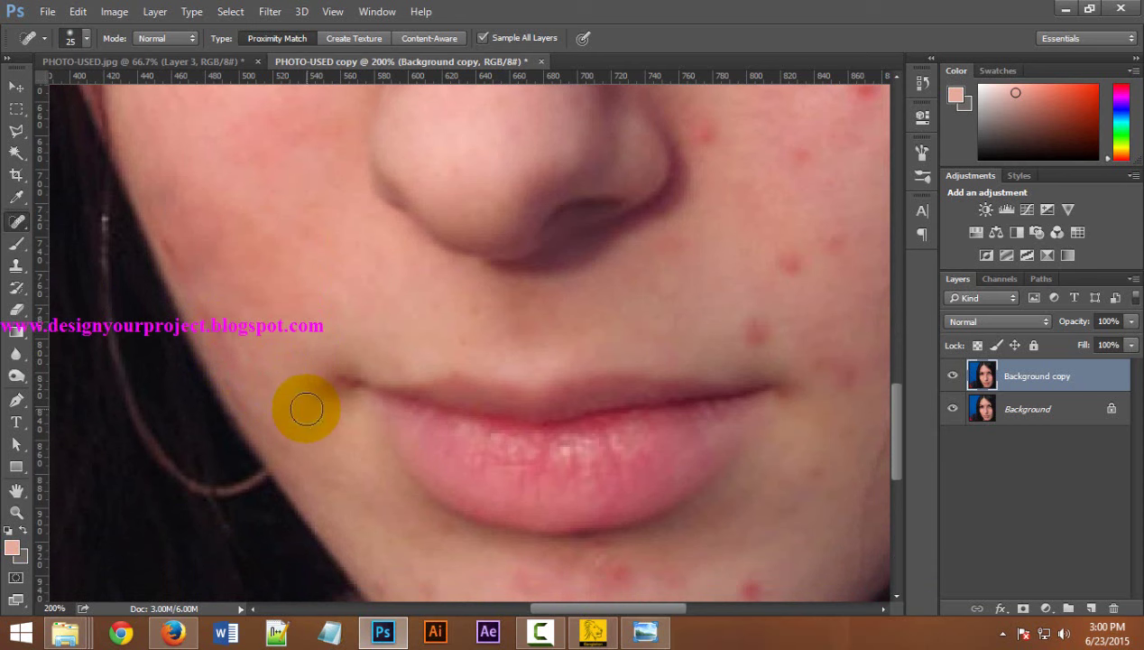
key("bracketleft")
key("bracketleft")
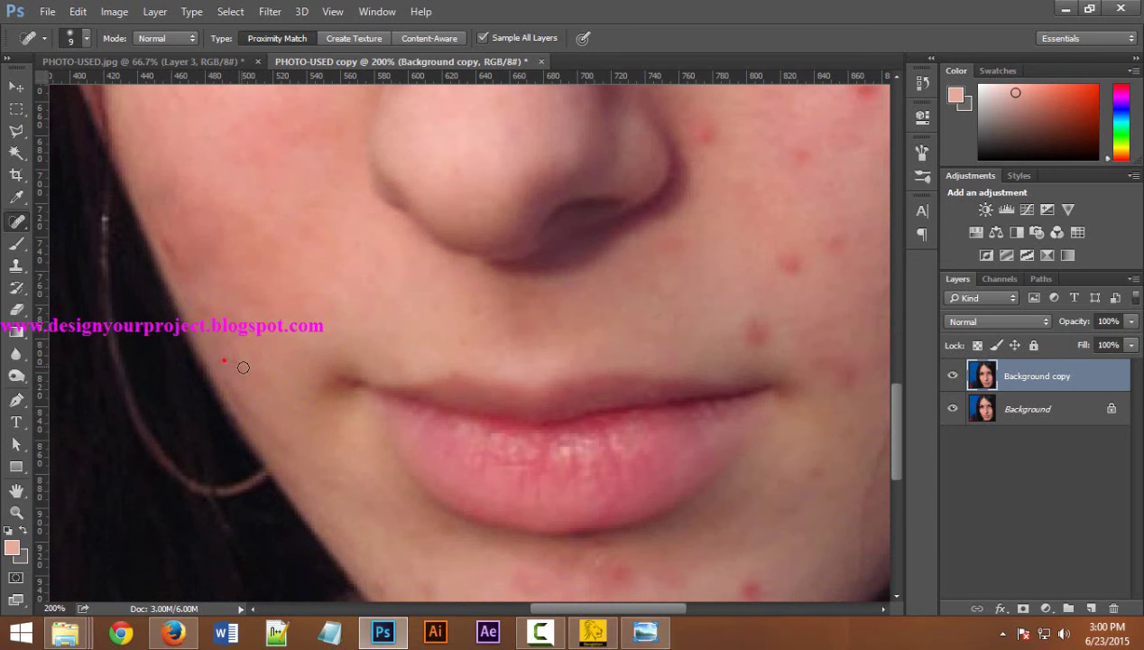
Step: Heal the last small spots on the left cheek
scroll(208, 323, "up", 2)
left_click(188, 316)
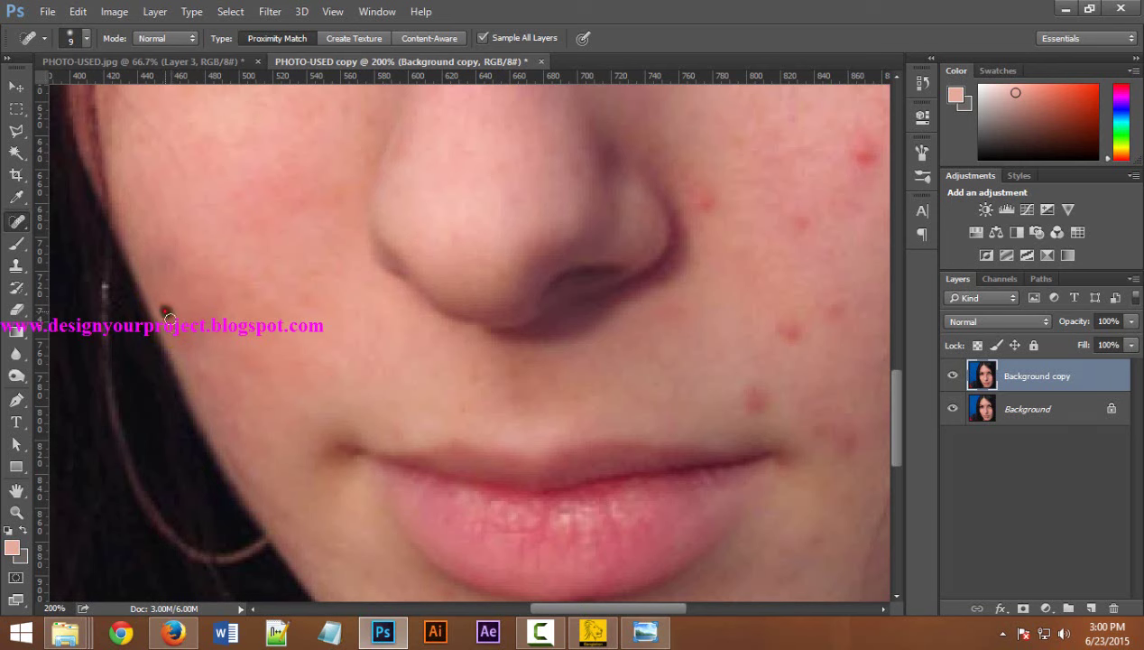
left_click(171, 313)
scroll(209, 314, "up", 3)
left_click(169, 299)
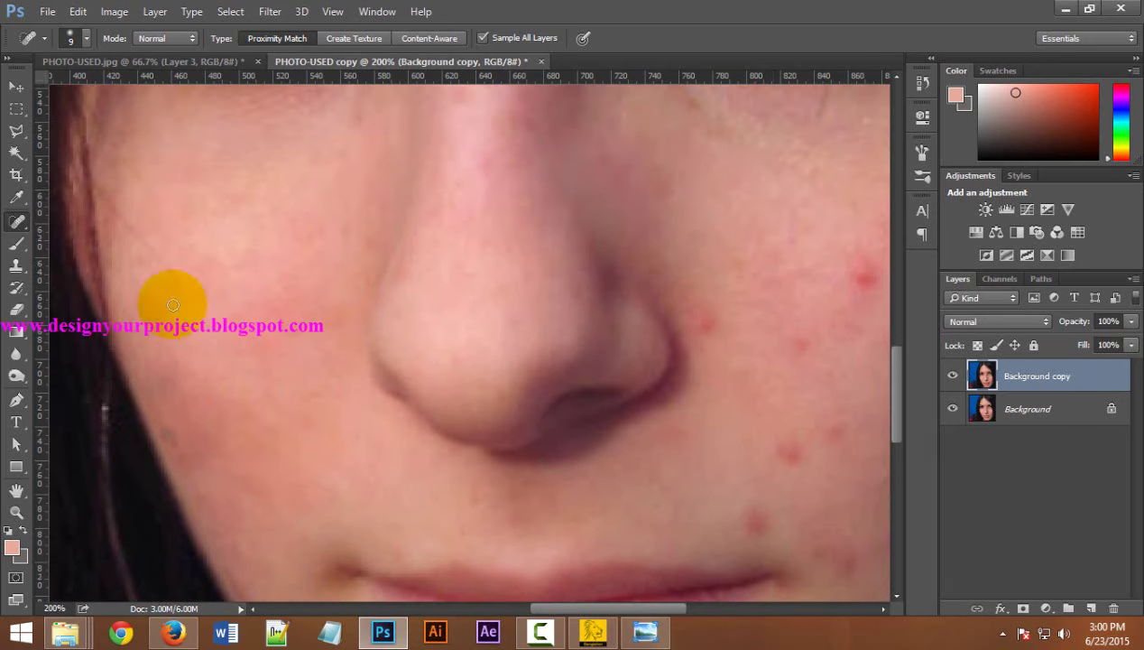
mouse_move(726, 323)
left_mouse_down()
mouse_move(749, 354)
mouse_move(705, 323)
left_mouse_up()
Step: Set the brush to 20 px, pan to the right cheek and heal its red spots
key("bracketright")
key("bracketright")
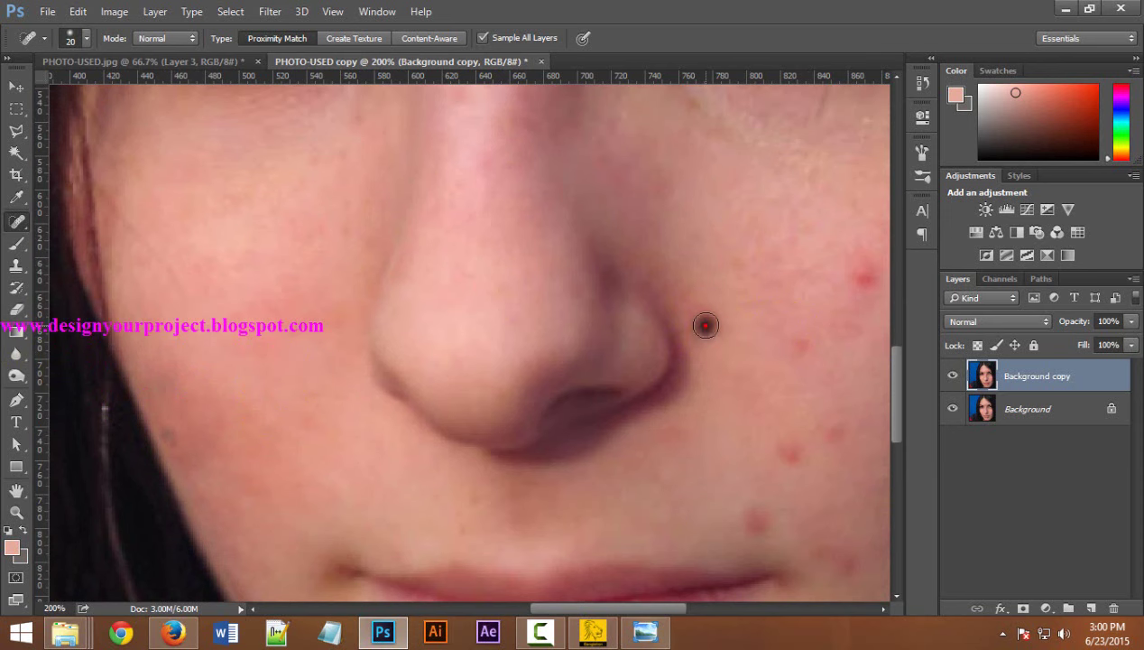
left_click_drag(772, 335, 615, 326)
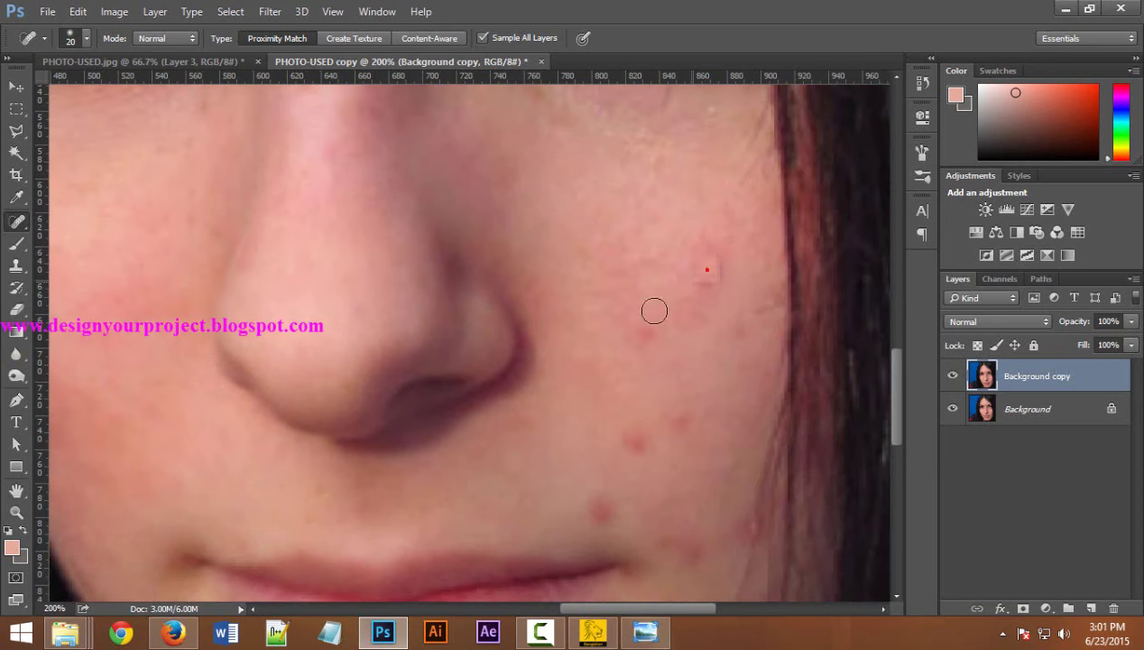
left_click(689, 329)
left_click(637, 439)
left_click_drag(646, 427, 606, 387)
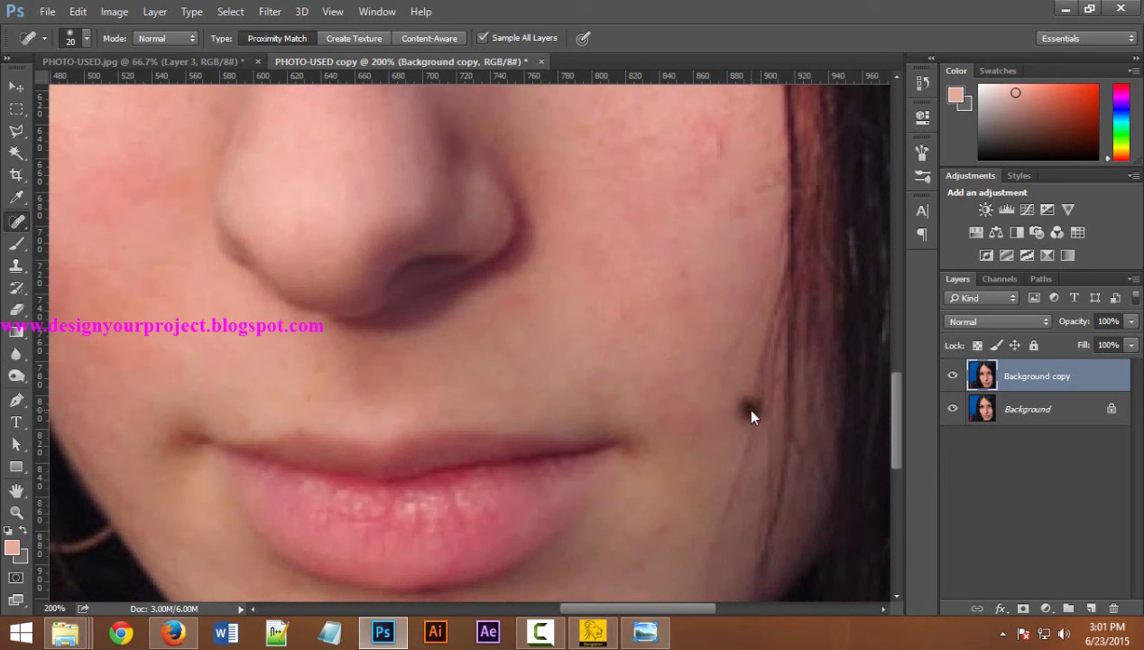
left_click(712, 136)
Step: Heal the blemishes along the chin just below the lips
scroll(670, 256, "down", 3)
scroll(575, 492, "down", 3)
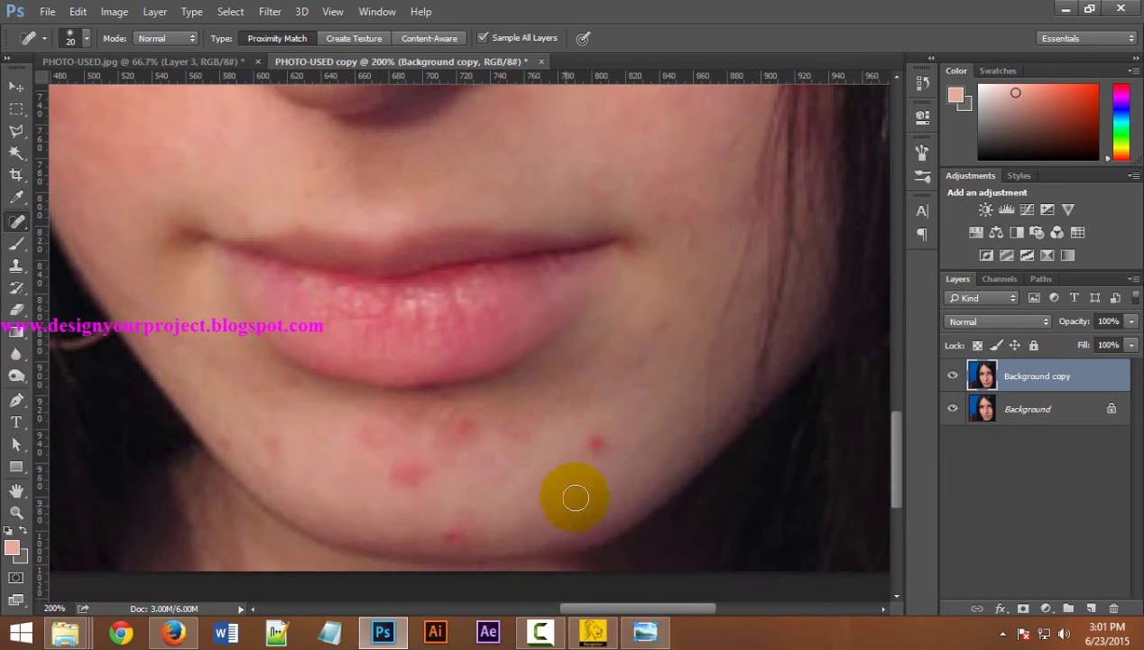
left_click(595, 444)
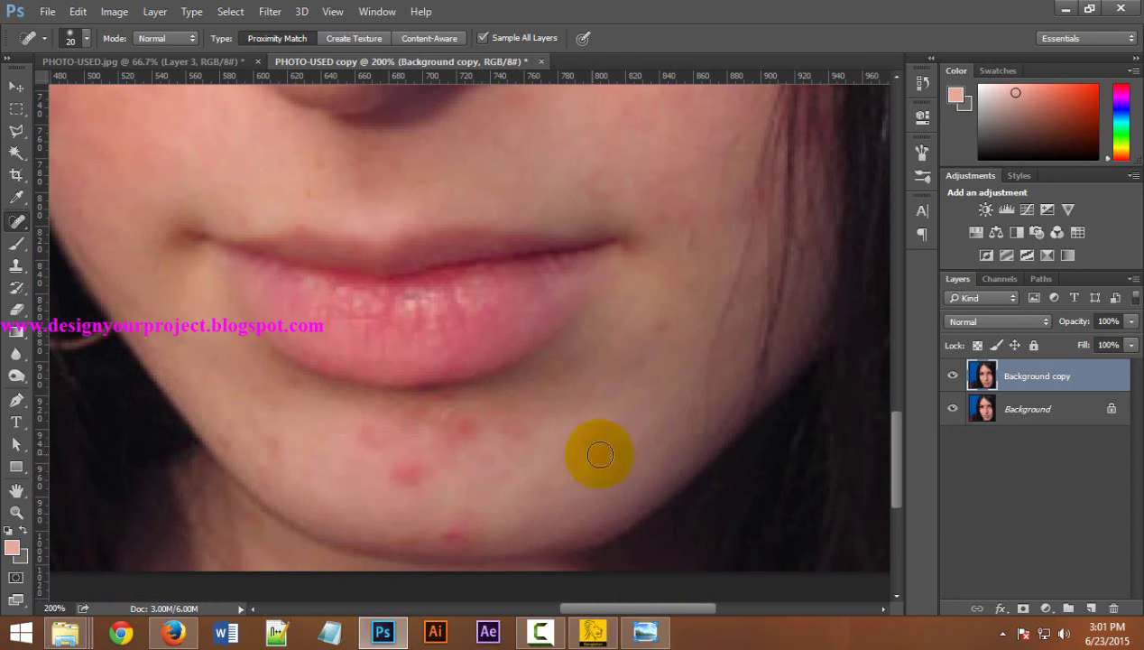
mouse_move(600, 455)
left_mouse_down()
mouse_move(408, 413)
mouse_move(460, 430)
left_mouse_up()
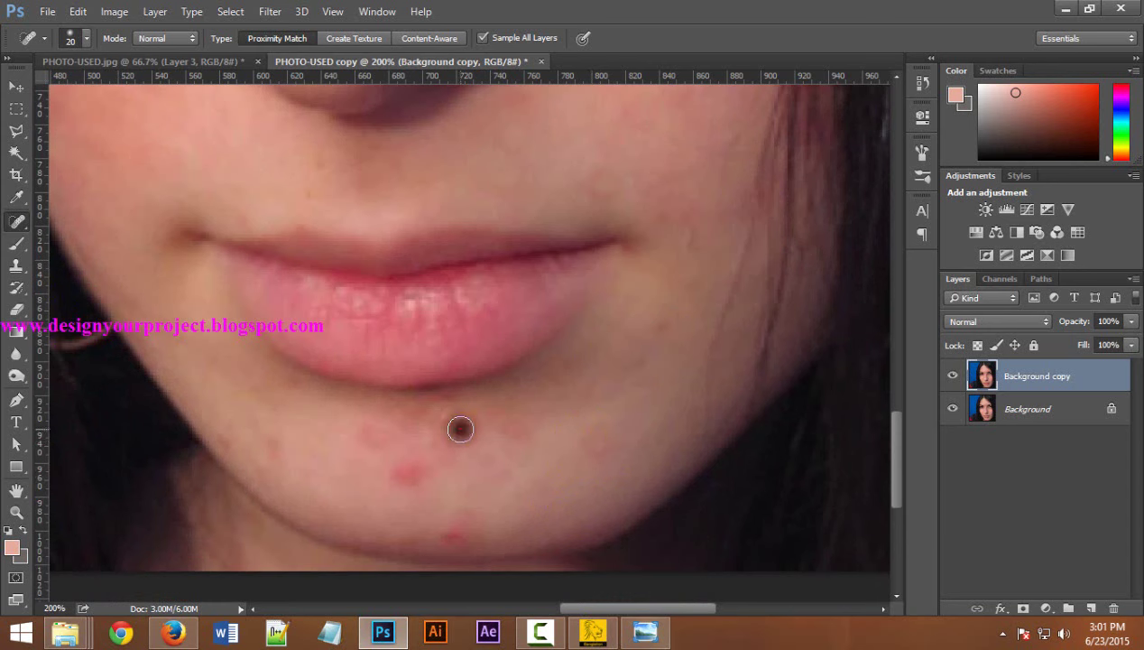
left_click(362, 434)
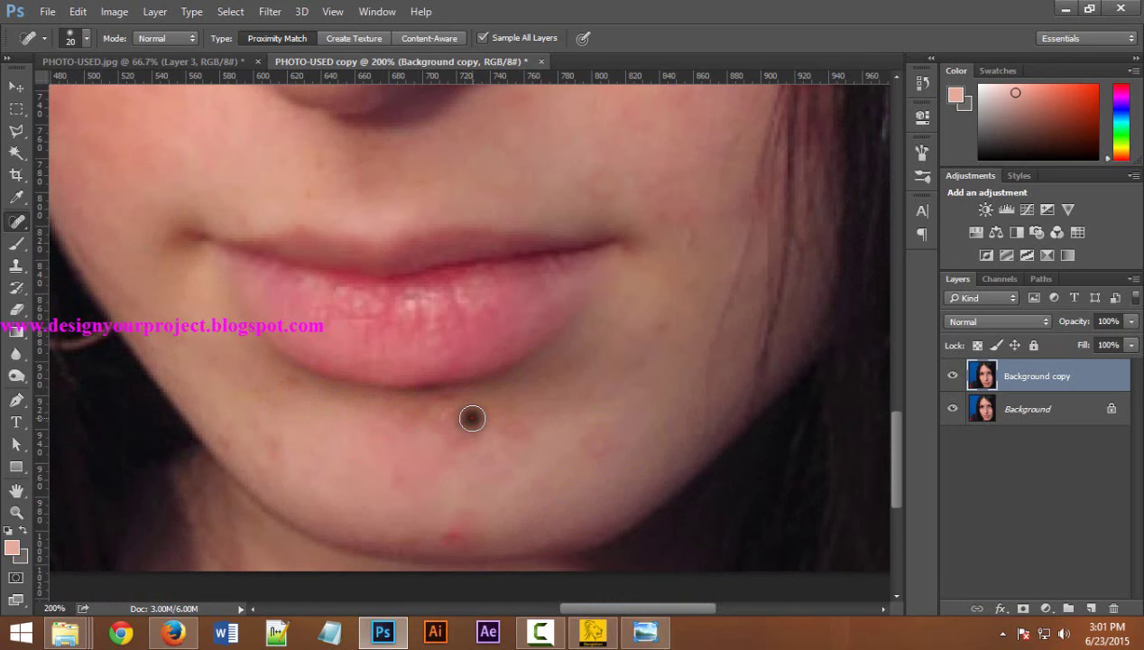
left_click_drag(495, 434, 449, 431)
scroll(476, 434, "down", 3)
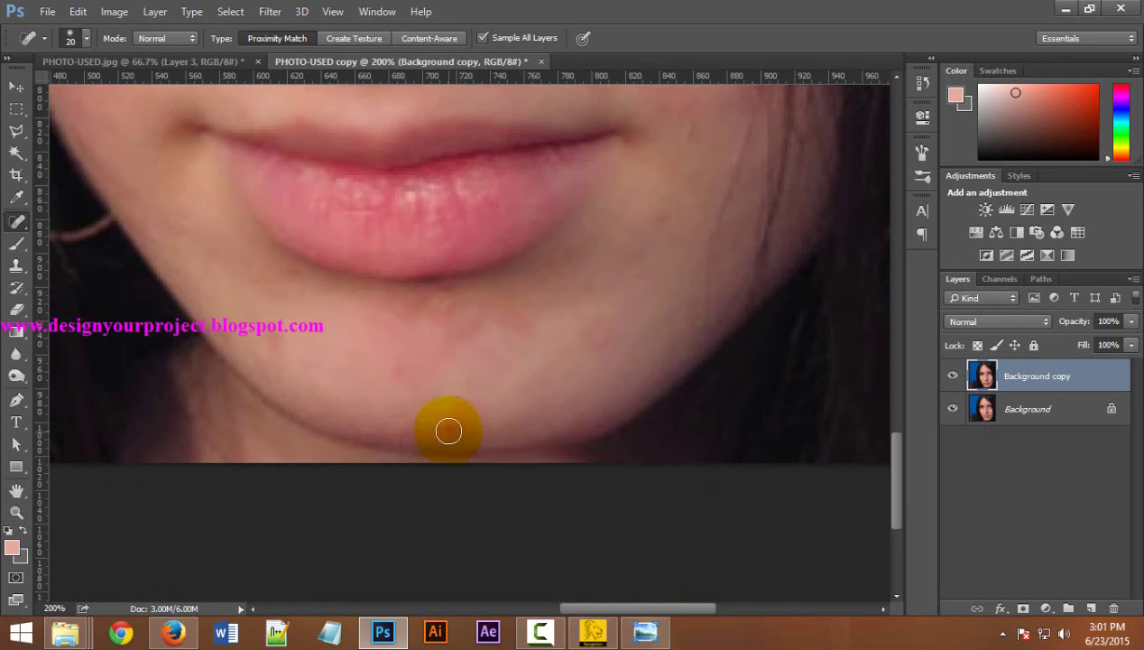
mouse_move(520, 338)
left_mouse_down()
mouse_move(529, 353)
mouse_move(510, 314)
left_mouse_up()
Step: Heal the dark chin spots with a 35 px brush, then touch up tiny spots at 15 px
key("bracketright")
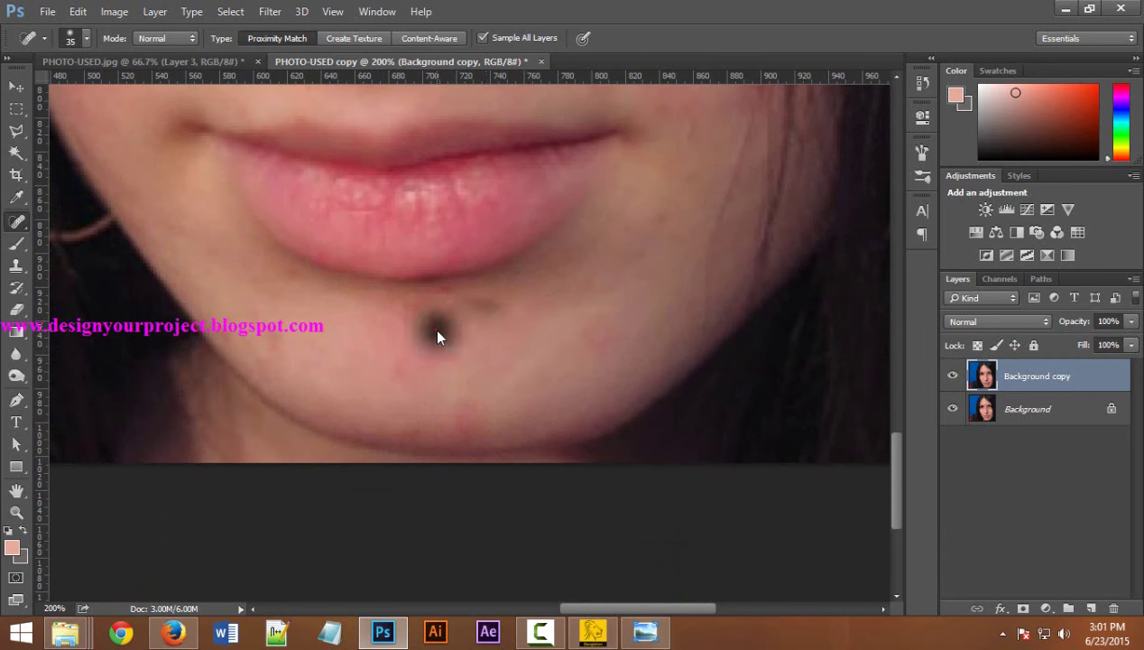
left_click(438, 331)
left_click(484, 307)
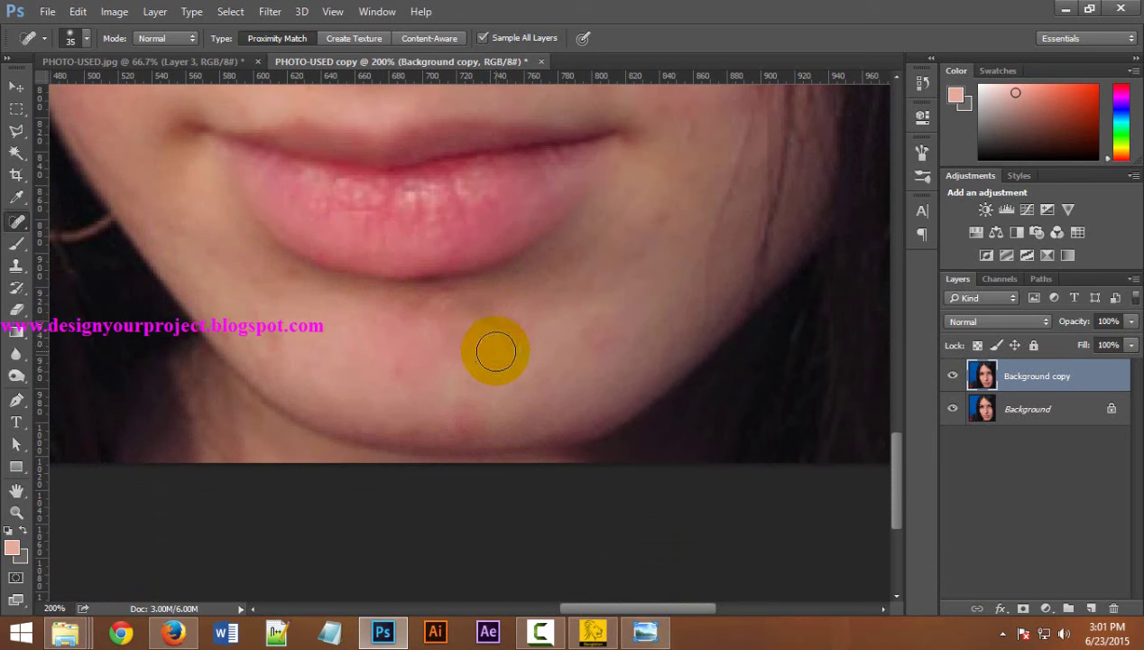
left_click_drag(496, 352, 510, 326)
key("bracketleft")
key("bracketleft")
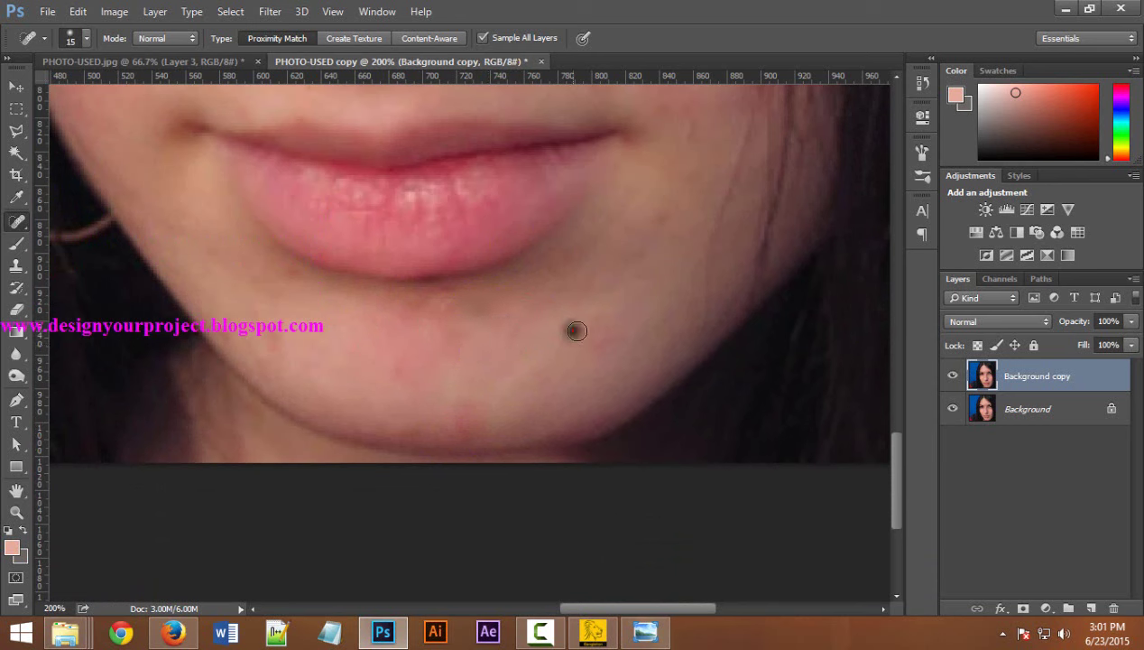
left_click(439, 301)
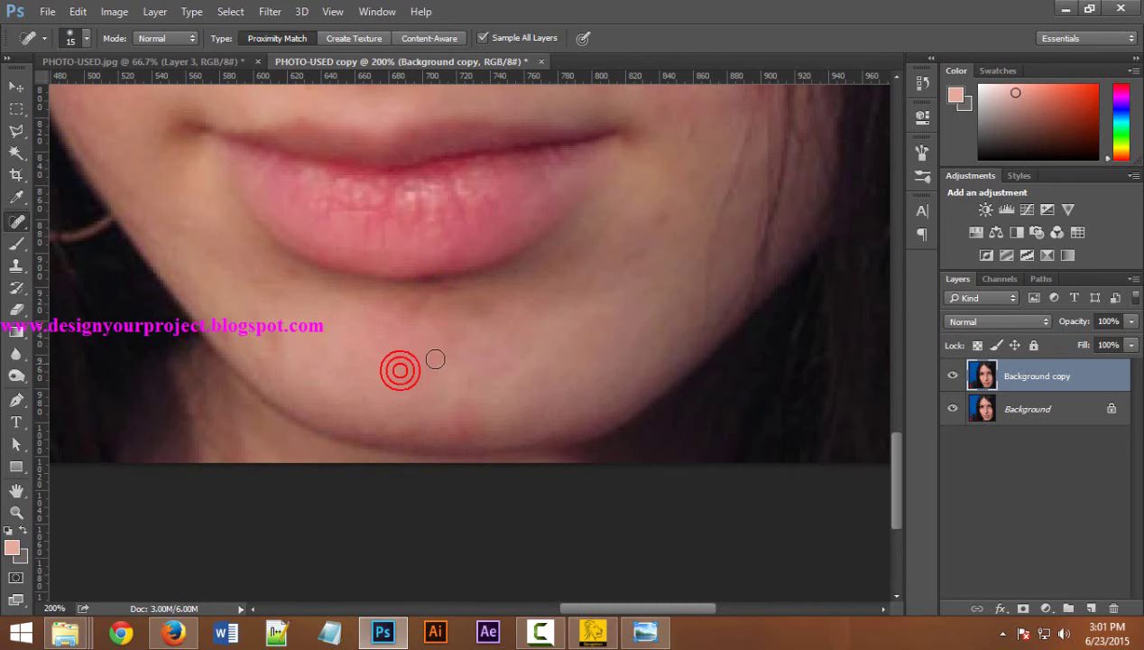
left_click(454, 335)
left_click(517, 314)
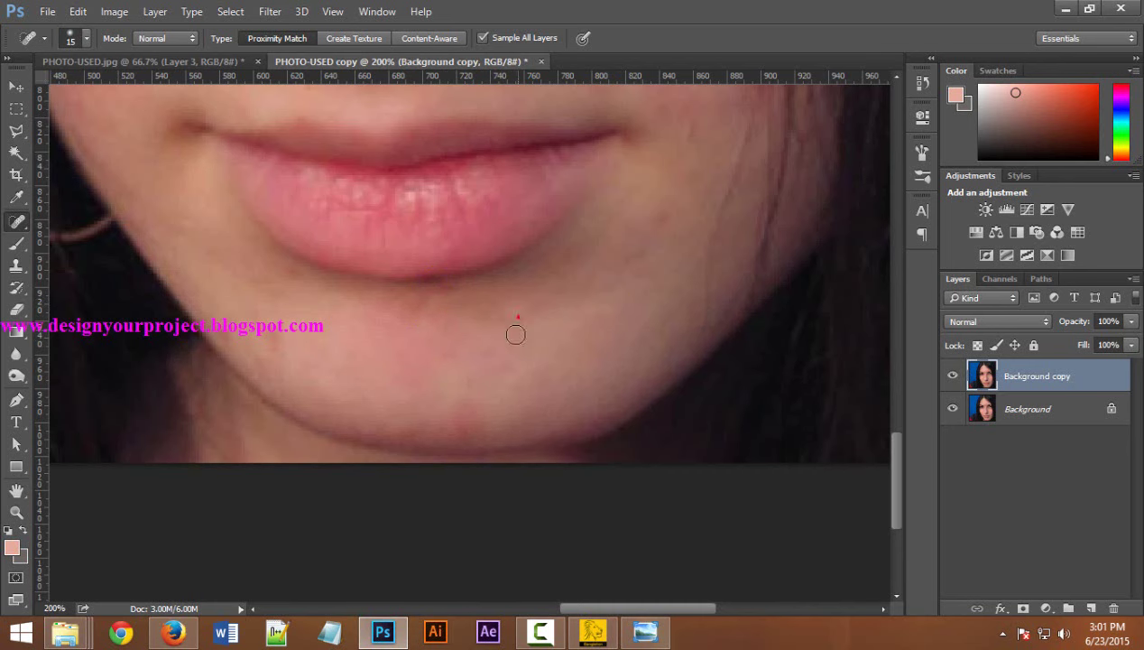
Step: Heal the spots on the left side of the chin and under the lip
scroll(453, 351, "down", 1)
left_click_drag(204, 301, 222, 299)
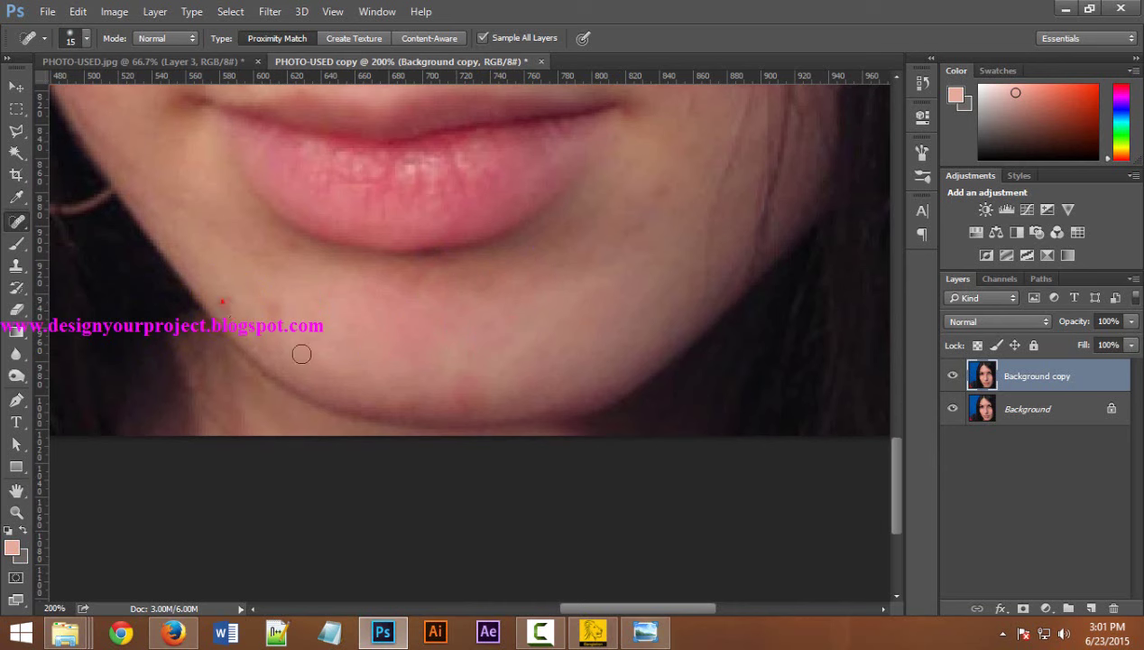
left_click(237, 308)
left_click(274, 323)
scroll(274, 323, "up", 1)
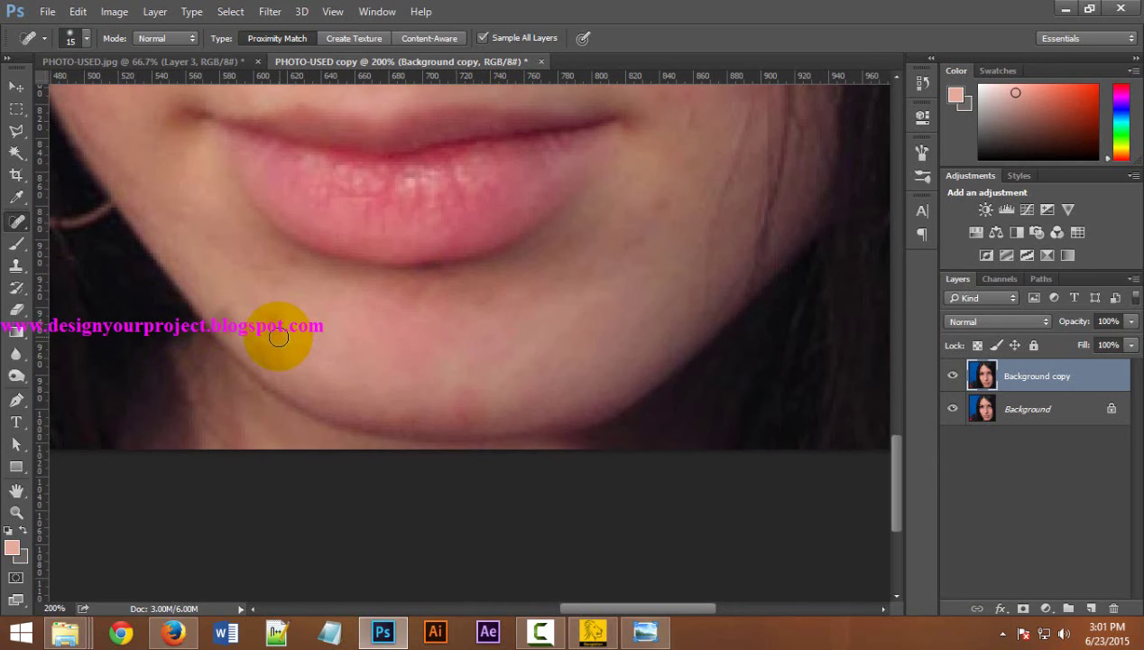
left_click(291, 264)
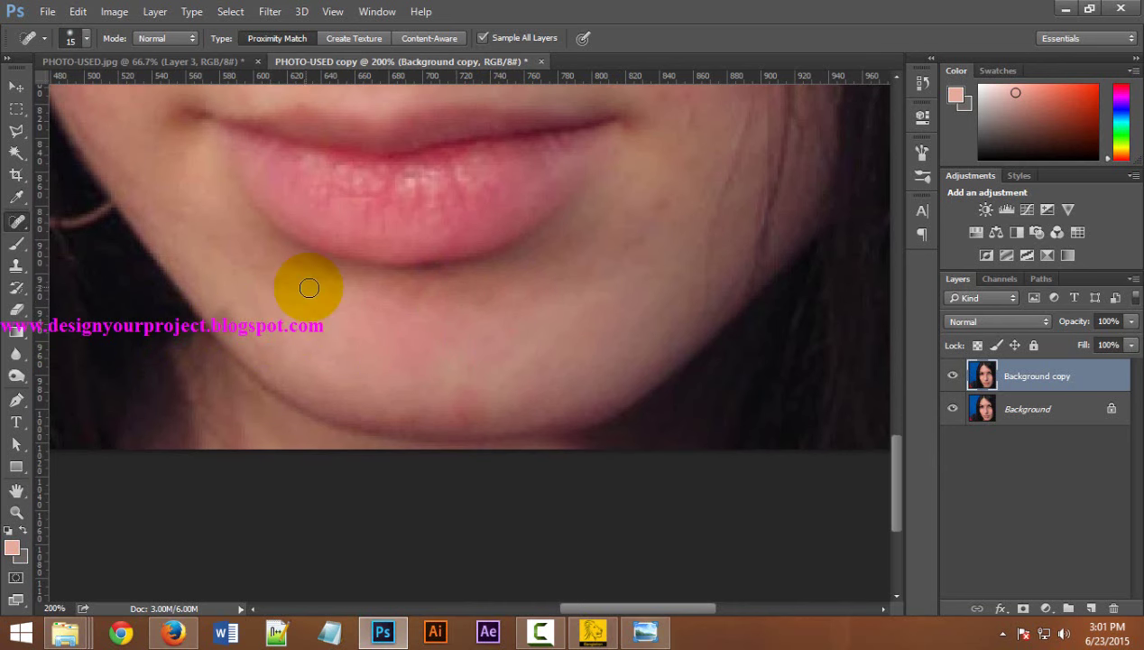
mouse_move(230, 320)
left_mouse_down()
mouse_move(234, 301)
mouse_move(219, 301)
mouse_move(246, 332)
mouse_move(223, 321)
left_mouse_up()
scroll(342, 351, "up", 2)
mouse_move(339, 340)
left_mouse_down()
mouse_move(320, 396)
mouse_move(218, 373)
left_mouse_up()
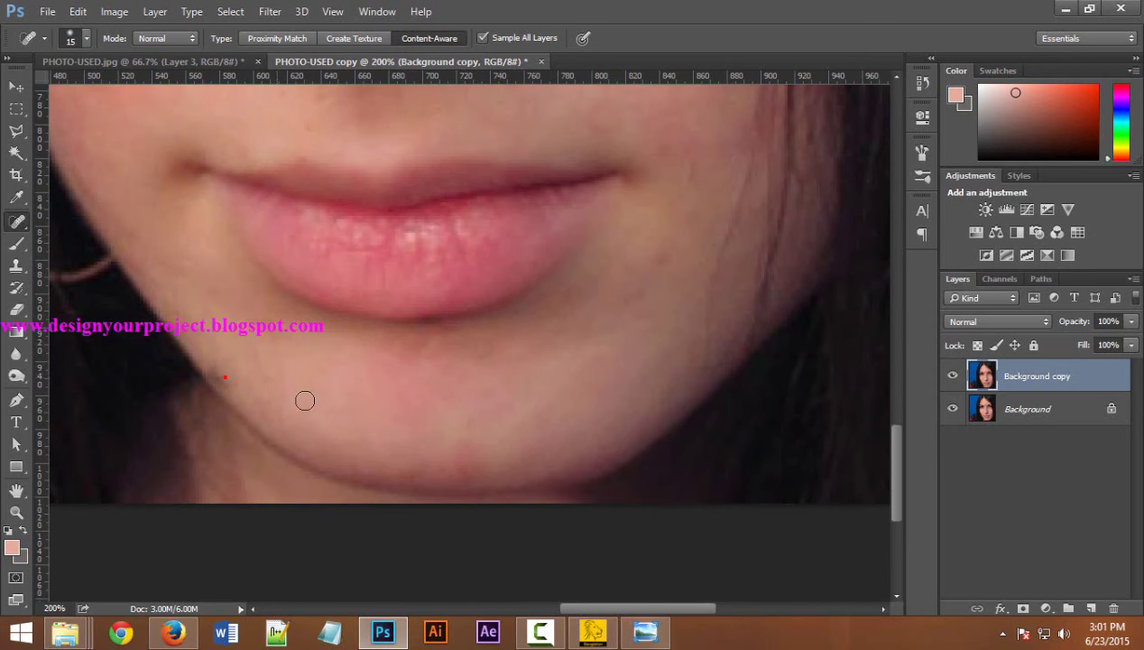
Step: Zoom in closely on the face and brush out a small blemish with the Spot Healing Brush
scroll(340, 401, "up", 2)
scroll(178, 378, "up", 1)
scroll(409, 422, "up", 2)
scroll(805, 495, "up", 3)
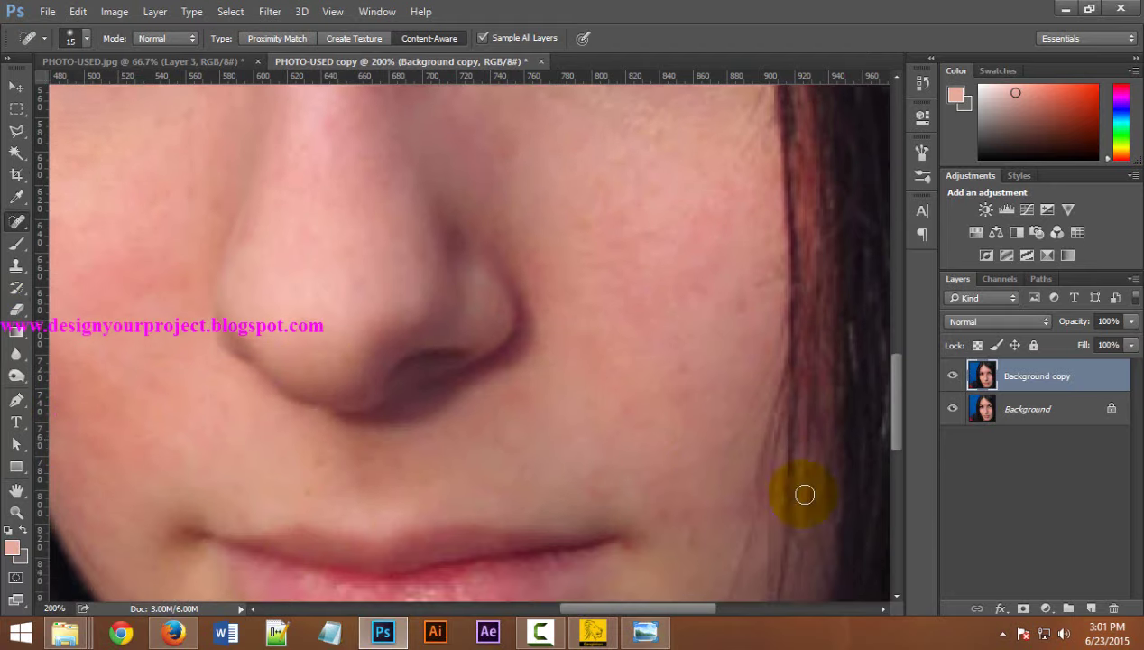
scroll(805, 494, "up", 1)
scroll(710, 460, "up", 3)
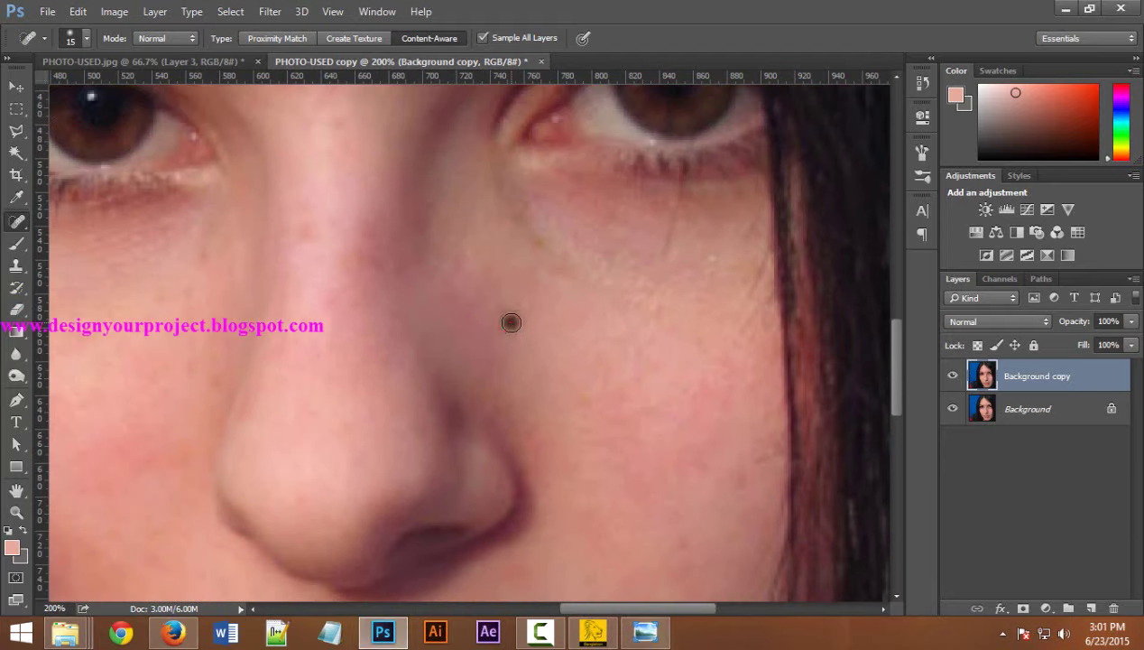
left_click_drag(464, 322, 483, 329)
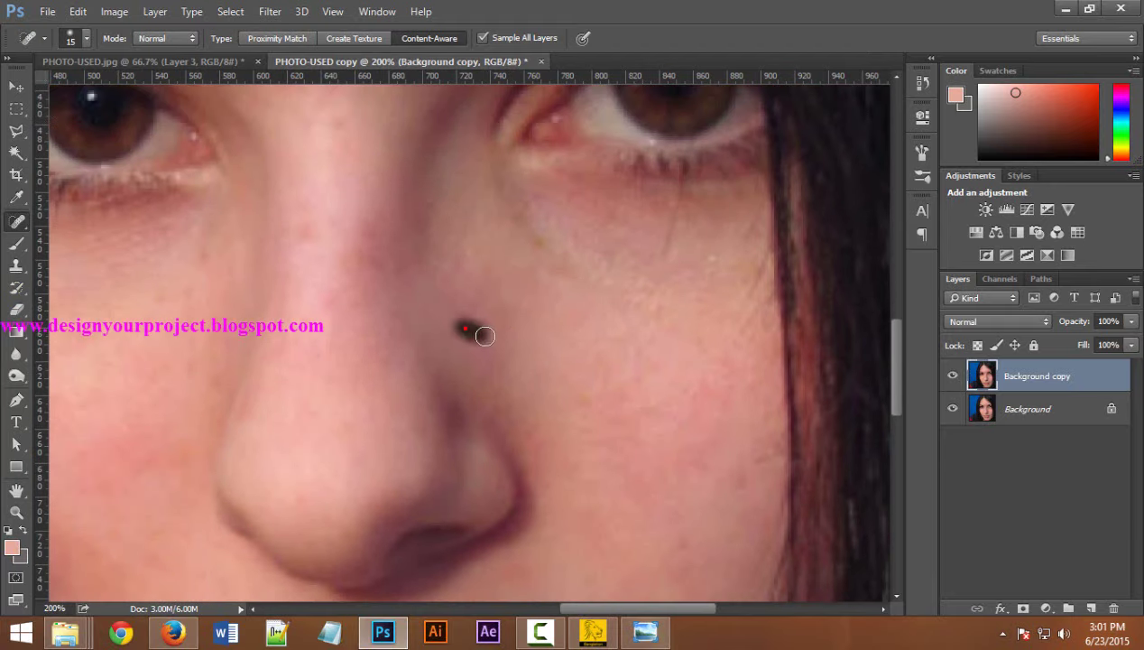
scroll(505, 334, "up", 2)
scroll(487, 331, "up", 2)
scroll(481, 329, "up", 1)
Step: Heal spots between the brows, beside the nose and under the eye, then zoom back out
left_click(287, 289)
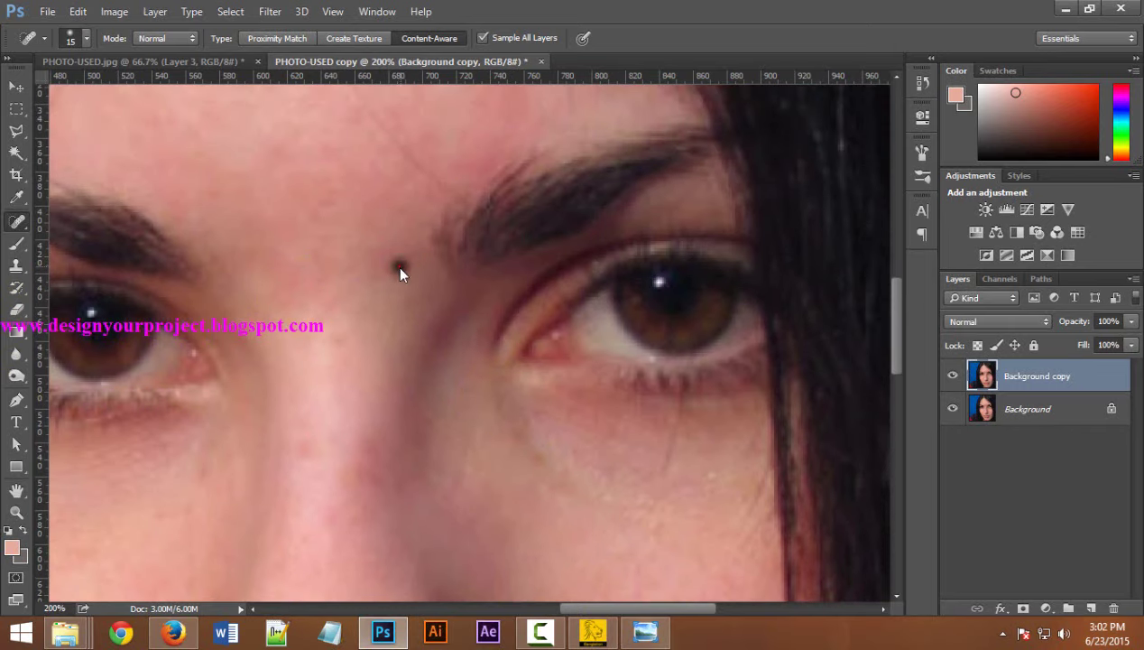
scroll(408, 335, "down", 3)
left_click(371, 333)
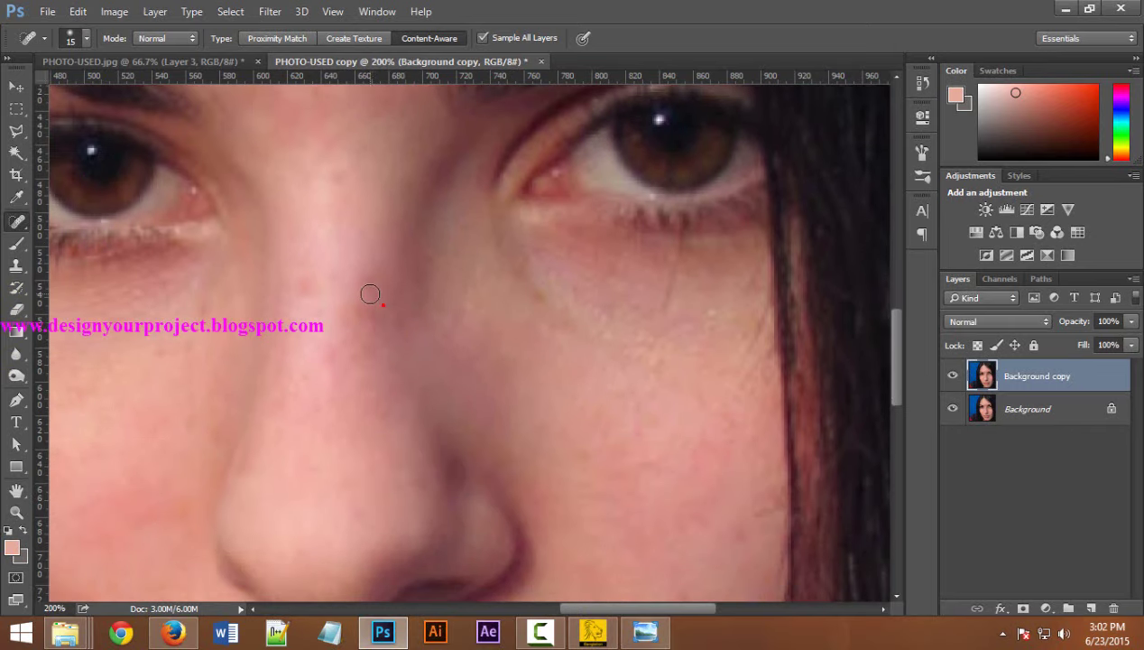
left_click(543, 297)
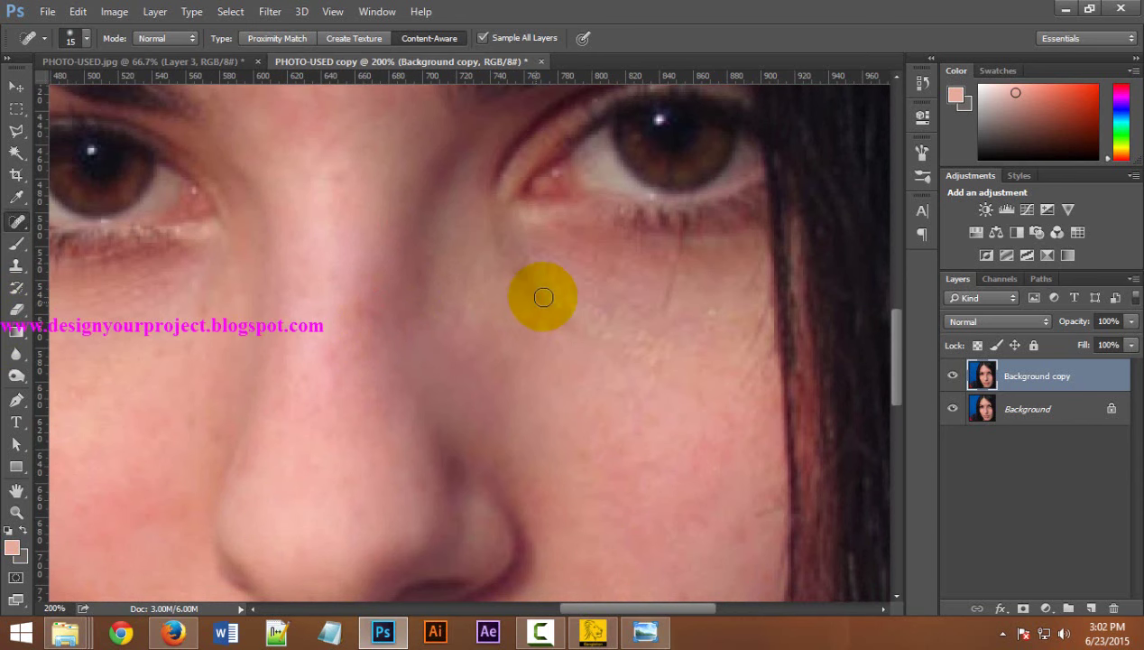
scroll(484, 333, "down", 2)
scroll(531, 391, "down", 2)
Step: Zoom to the forehead and spot-heal two forehead spots
left_click_drag(618, 363, 477, 352)
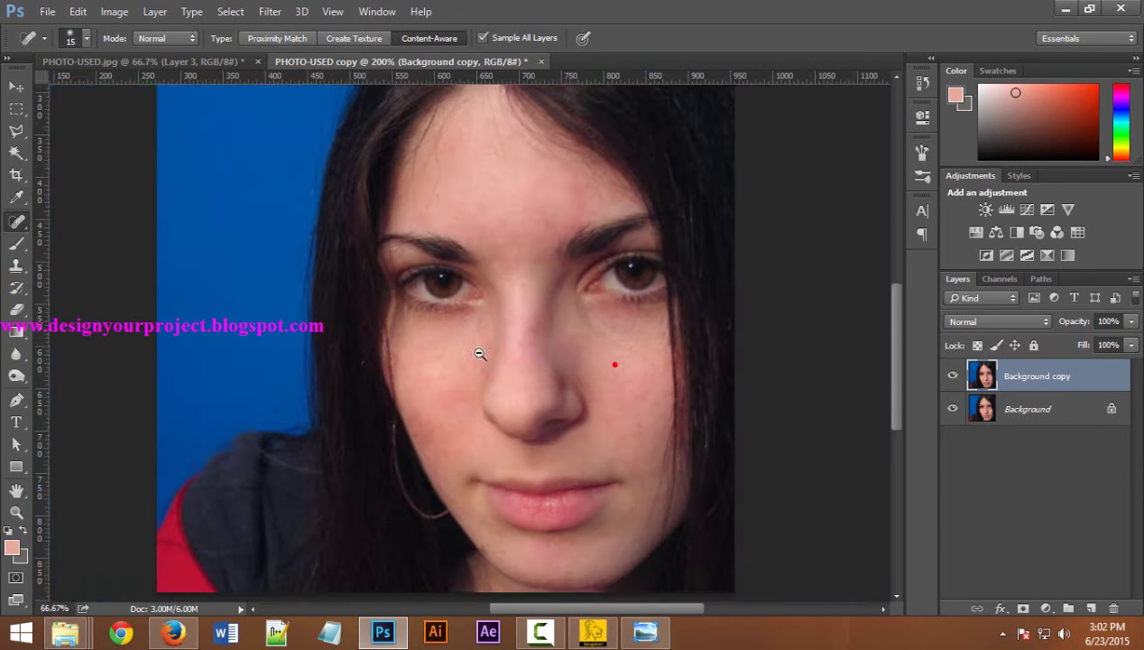
left_click(522, 166)
left_click(521, 166)
left_click(418, 216)
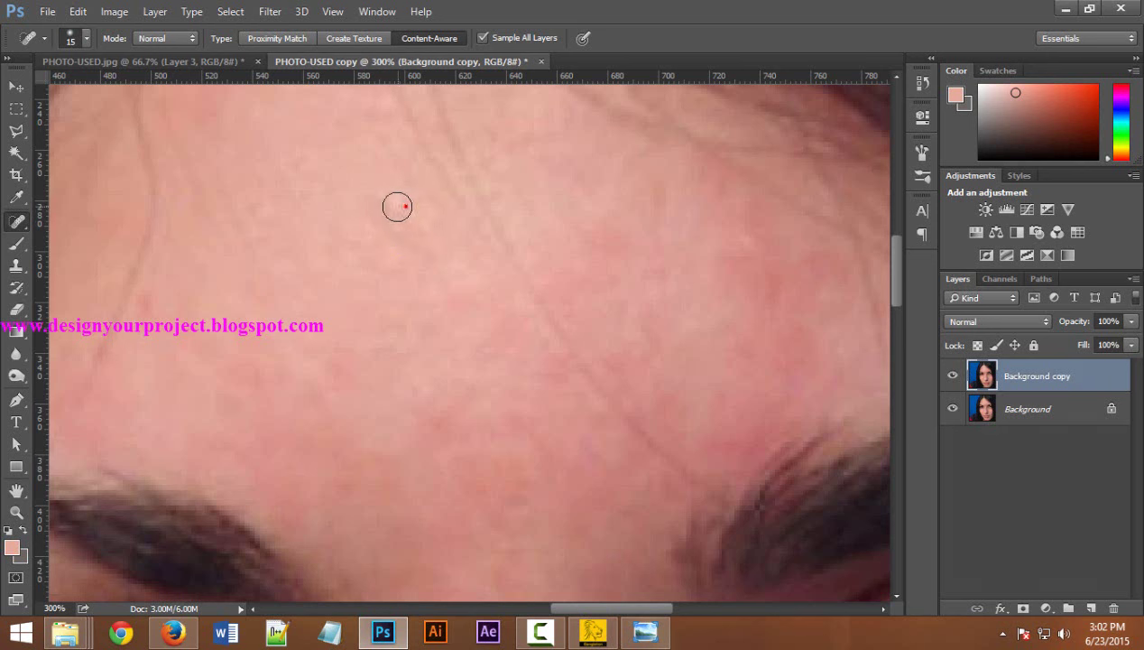
Step: Zoom in on the cheek and heal spots and a strip of skin along the jaw edge
scroll(406, 271, "down", 2)
scroll(422, 312, "down", 1)
scroll(421, 361, "down", 2)
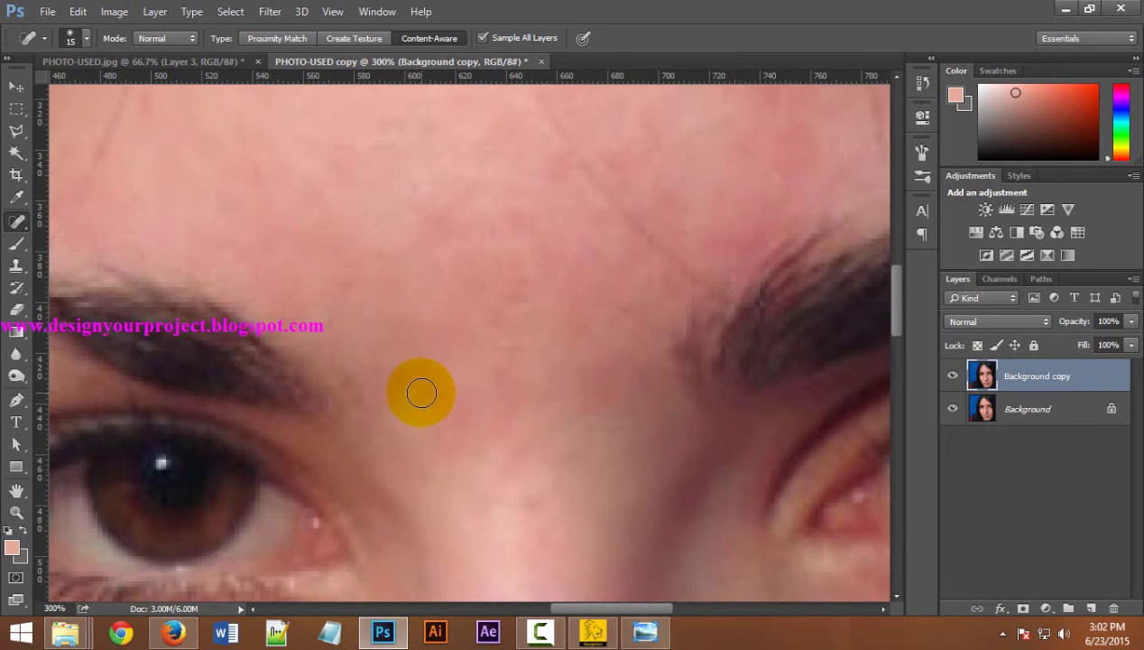
scroll(460, 397, "down", 2)
scroll(502, 402, "down", 2)
scroll(544, 380, "down", 2)
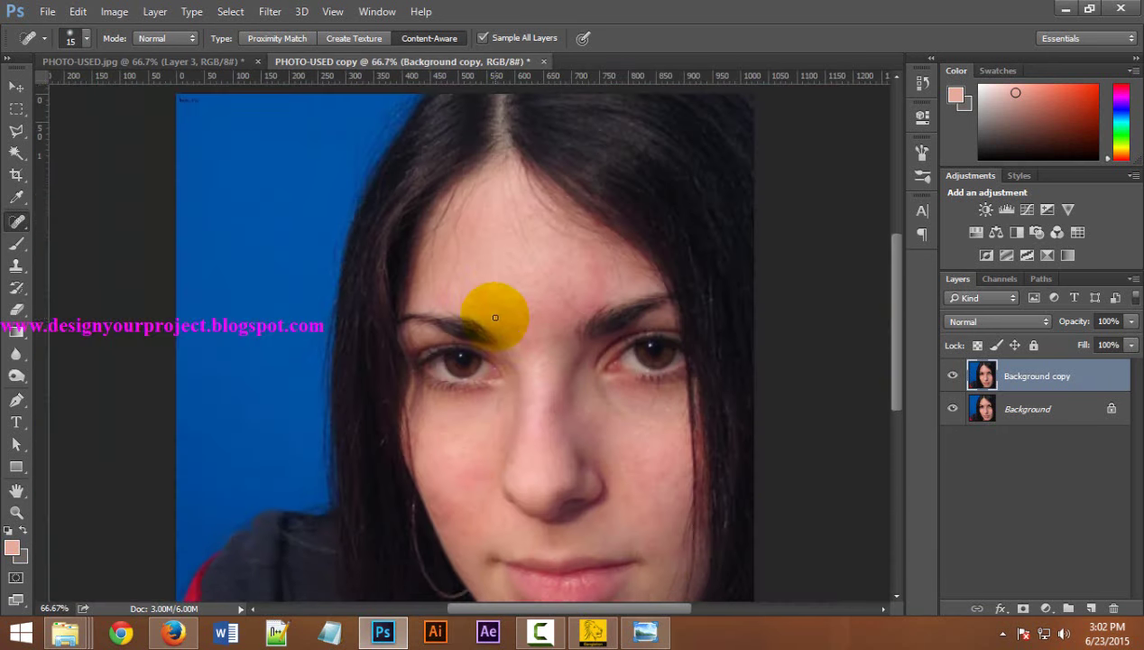
scroll(498, 311, "down", 1)
scroll(495, 333, "down", 2)
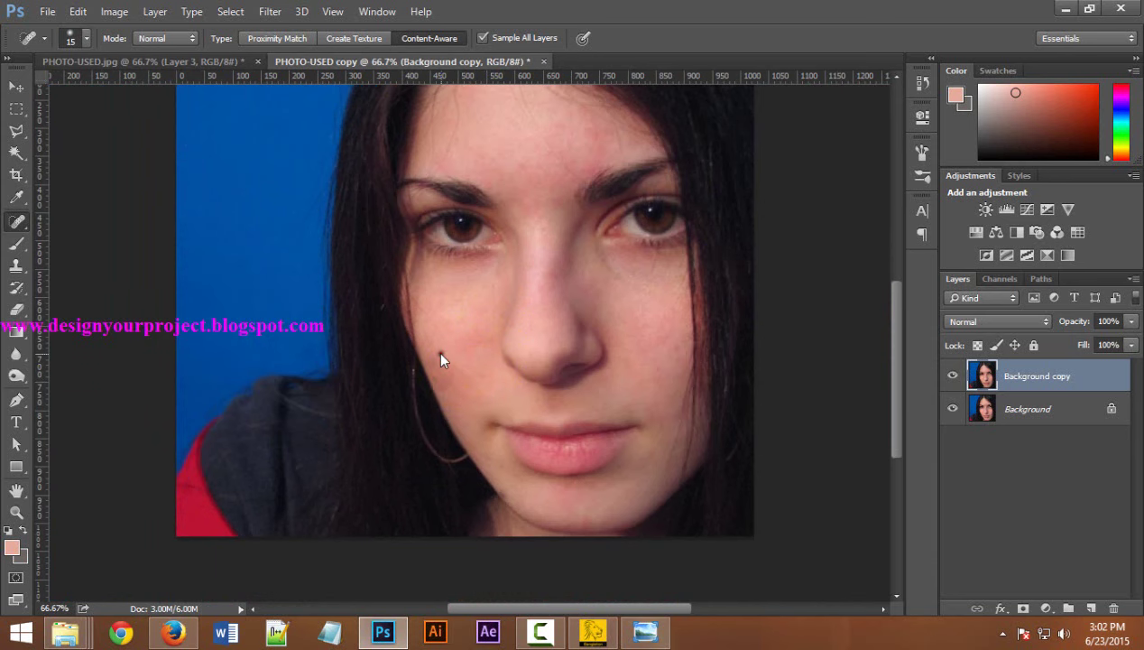
left_click(463, 387)
left_click(462, 387)
left_click(332, 358)
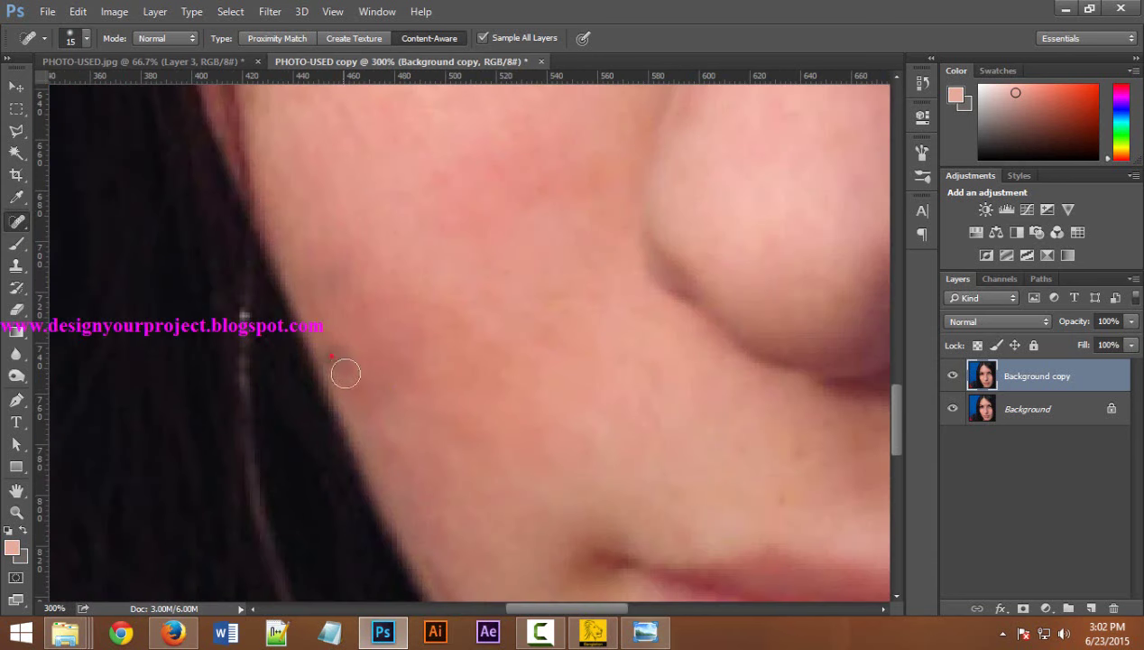
left_click(336, 360)
left_click_drag(332, 351, 397, 327)
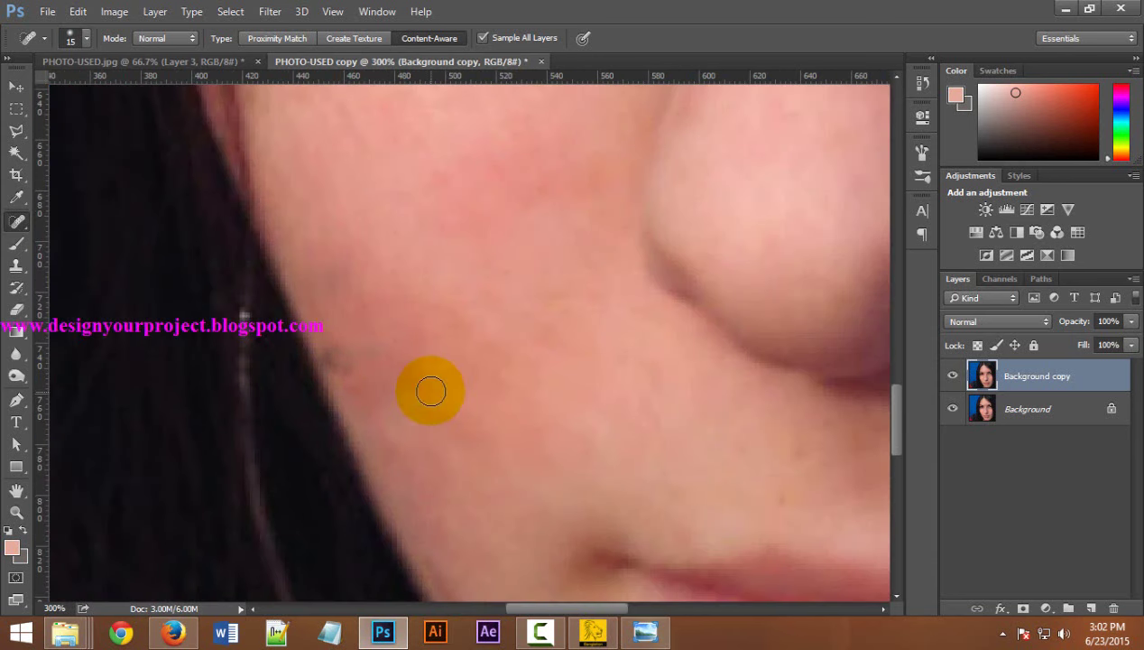
Step: Use the Patch Tool to replace a rough jaw-edge area with nearby smooth skin, then deselect
right_click(16, 221)
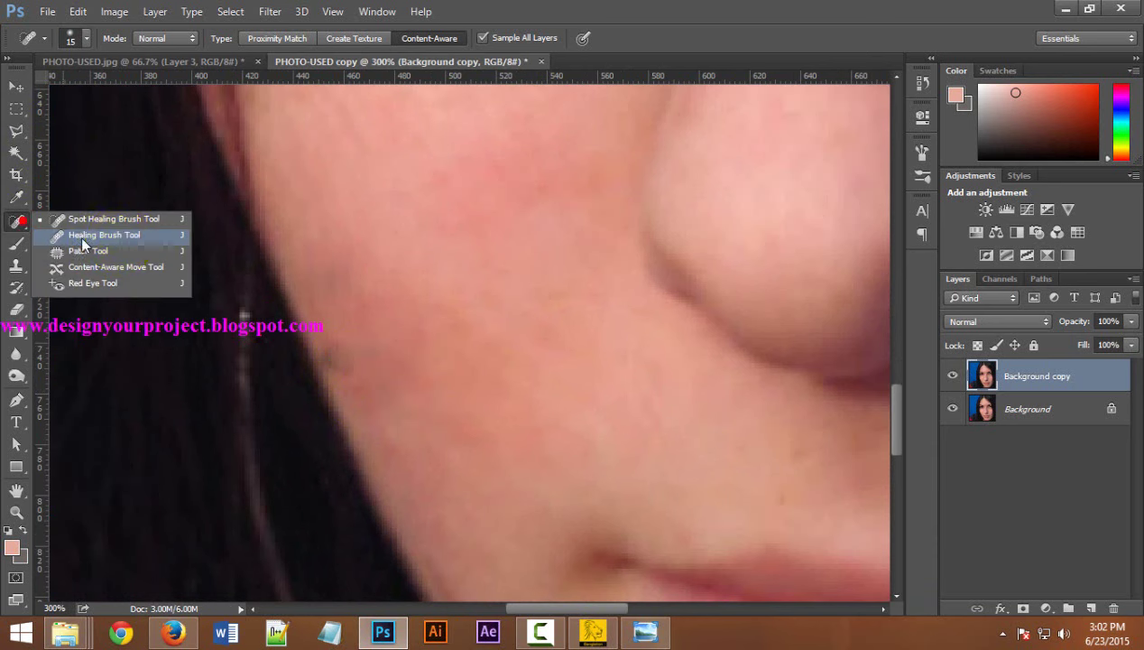
left_click(88, 250)
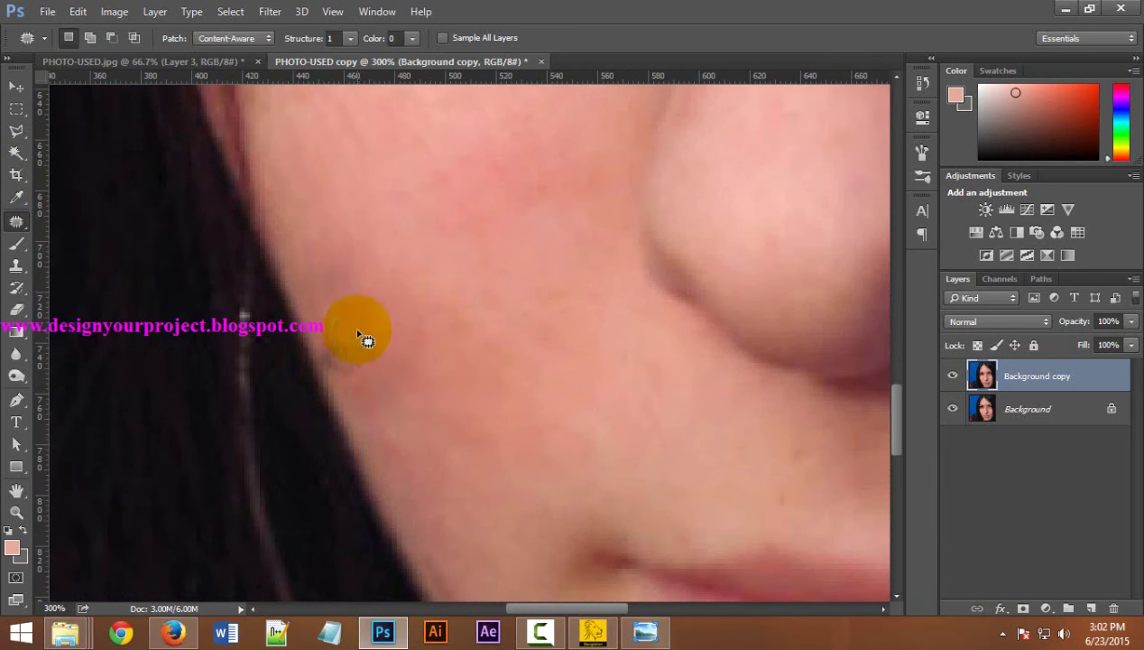
left_click(429, 330)
mouse_move(339, 327)
left_mouse_down()
mouse_move(332, 379)
mouse_move(339, 327)
mouse_move(431, 390)
left_mouse_up()
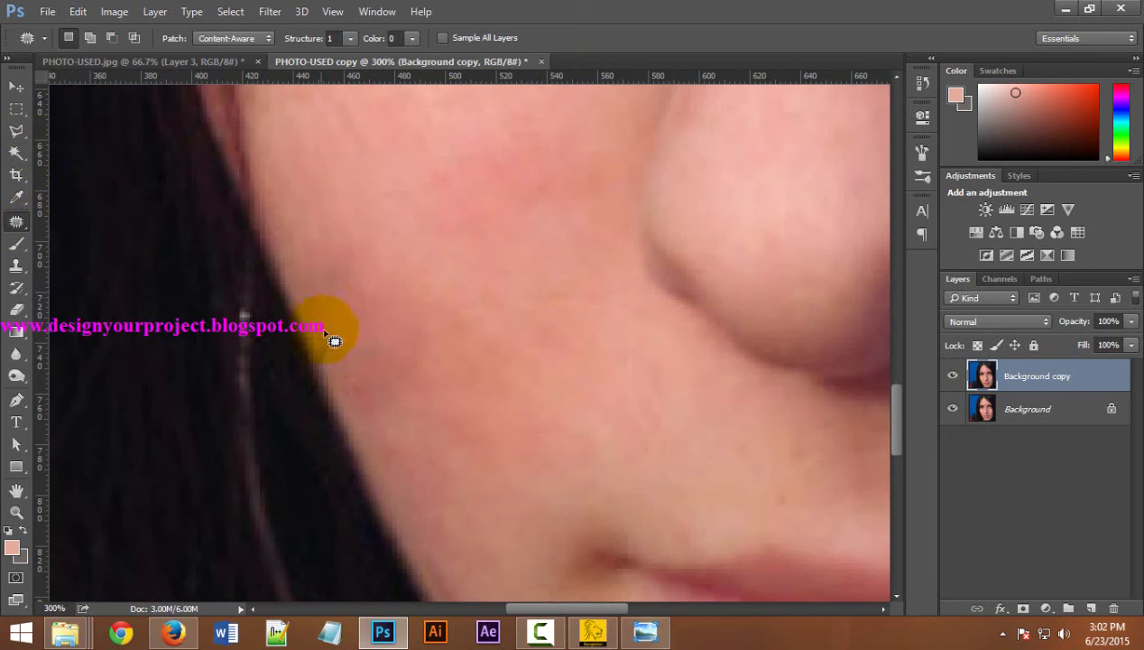
mouse_move(325, 329)
left_mouse_down()
mouse_move(325, 361)
mouse_move(326, 336)
mouse_move(409, 336)
mouse_move(405, 385)
left_mouse_up()
key("ctrl+d")
Step: Patch another rough area on the jaw, deselect, and zoom in on the nose
scroll(410, 384, "up", 1)
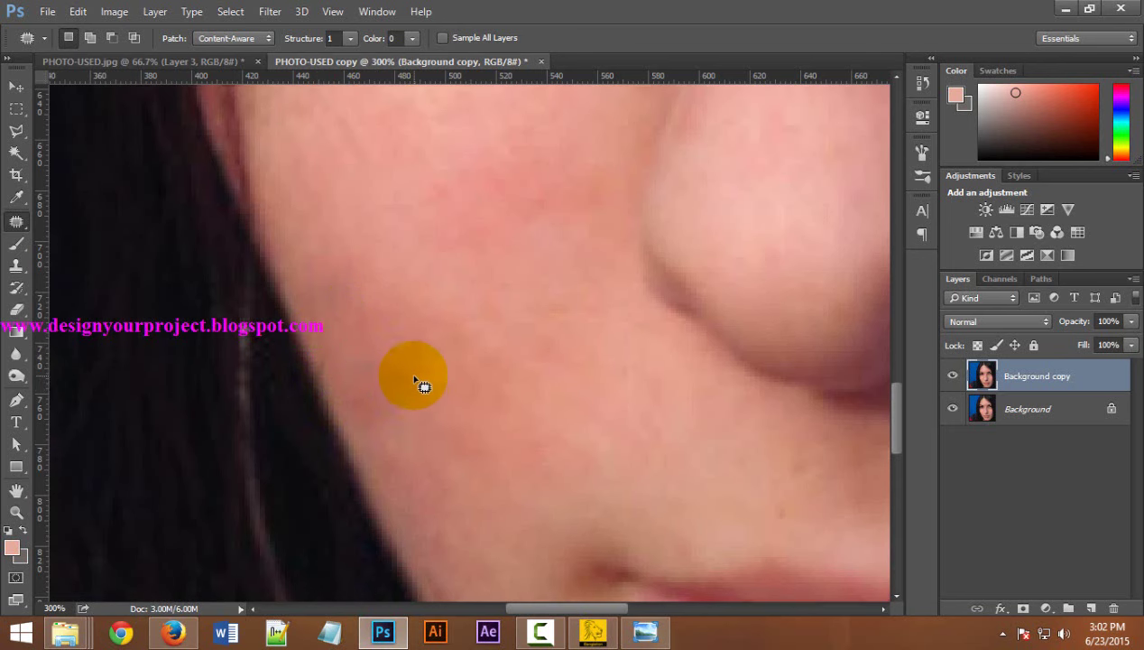
left_click_drag(312, 364, 341, 302)
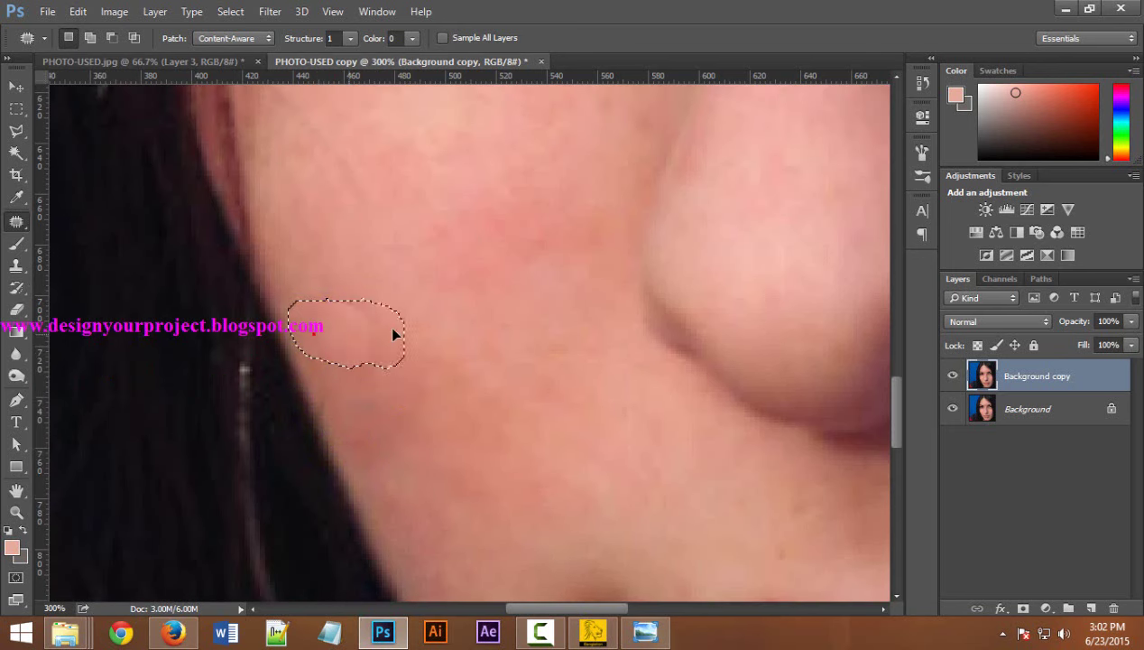
key("ctrl+d")
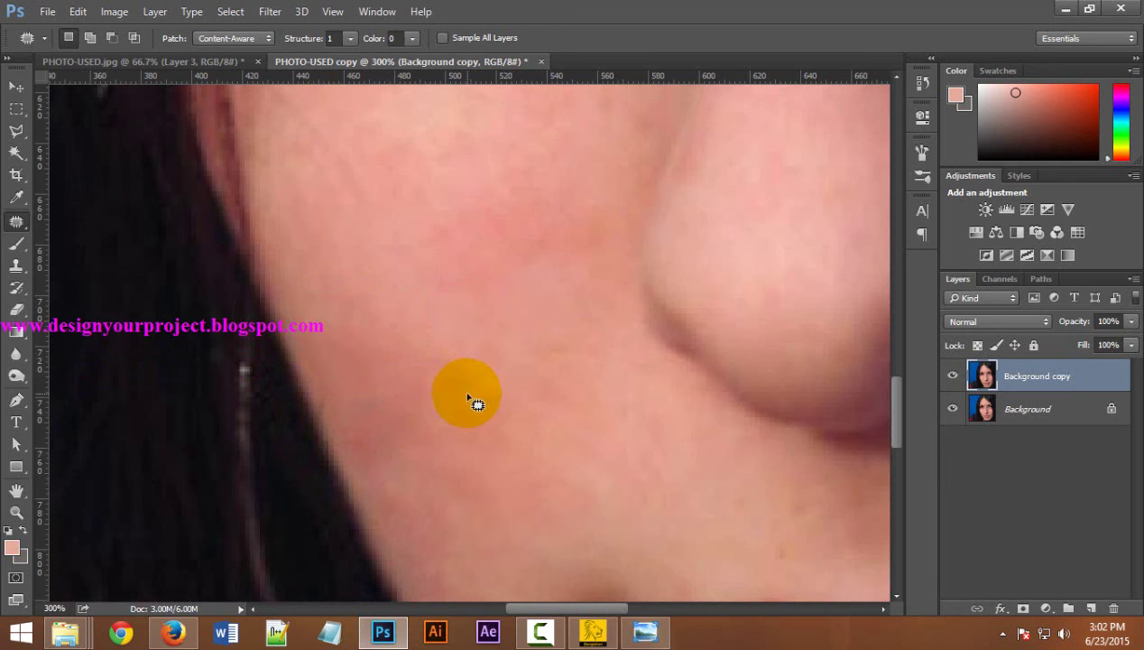
scroll(468, 392, "up", 1)
left_click_drag(483, 377, 567, 302)
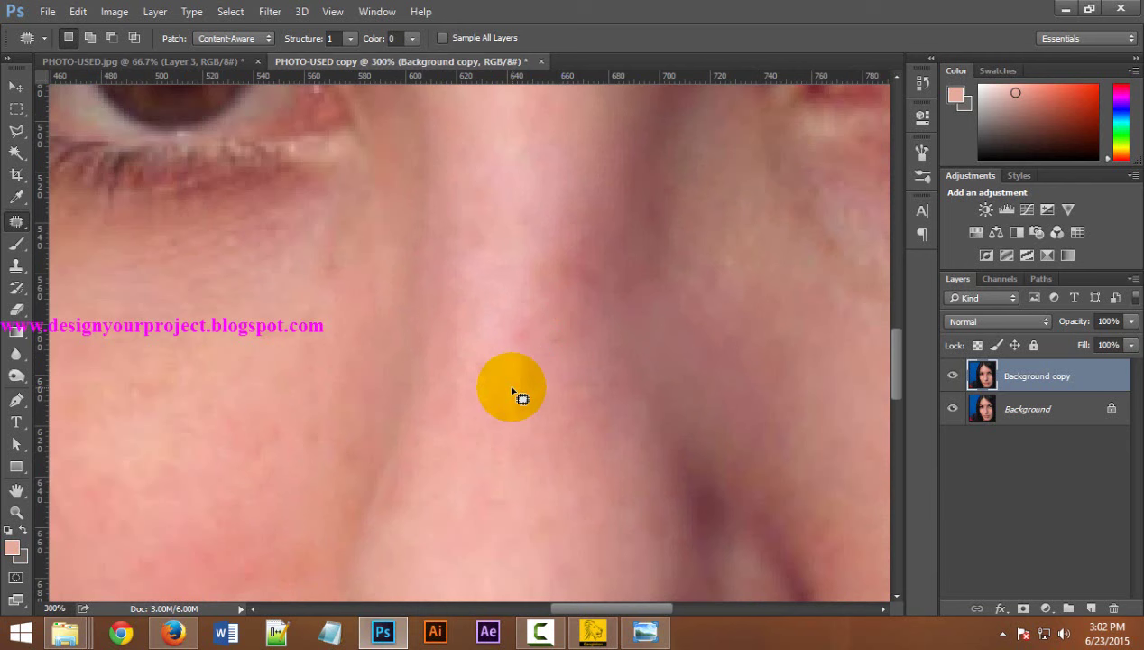
Step: Return to the Spot Healing Brush and heal spots under the eye and beside the nose
left_click(24, 269)
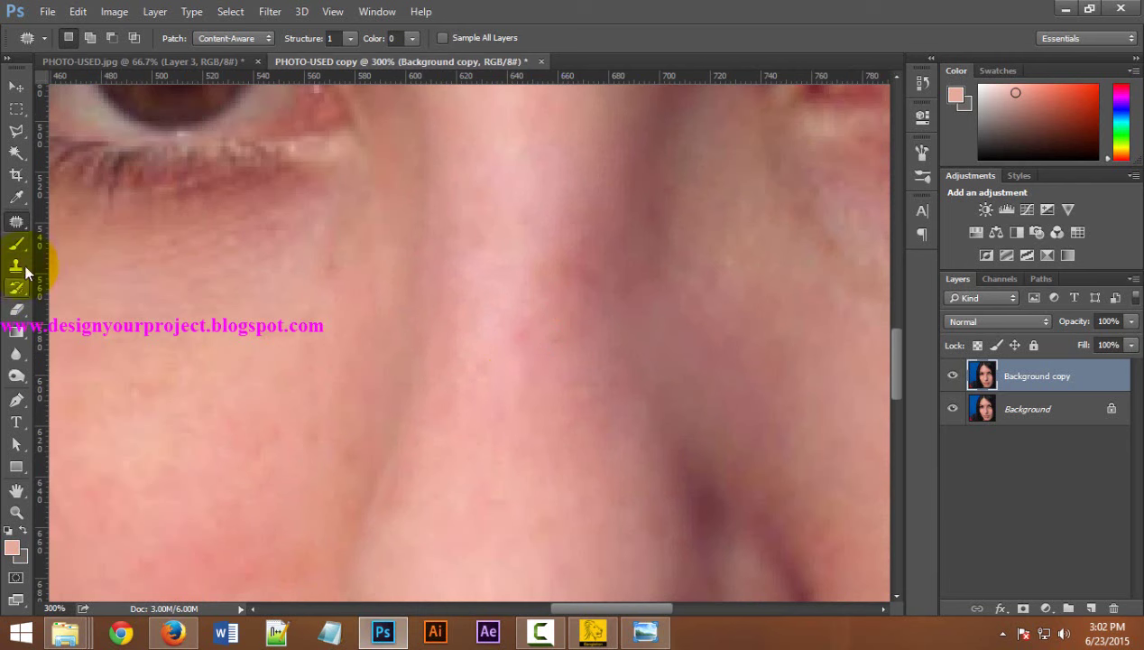
right_click(13, 222)
left_click(158, 225)
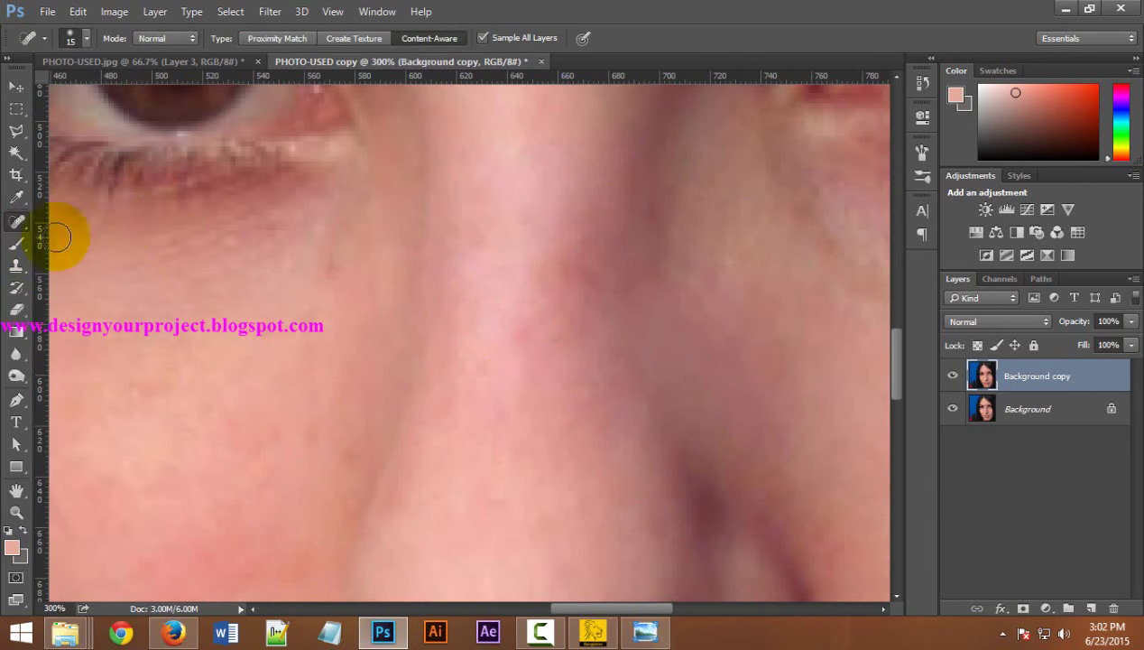
left_click(517, 337)
left_click_drag(322, 264, 325, 241)
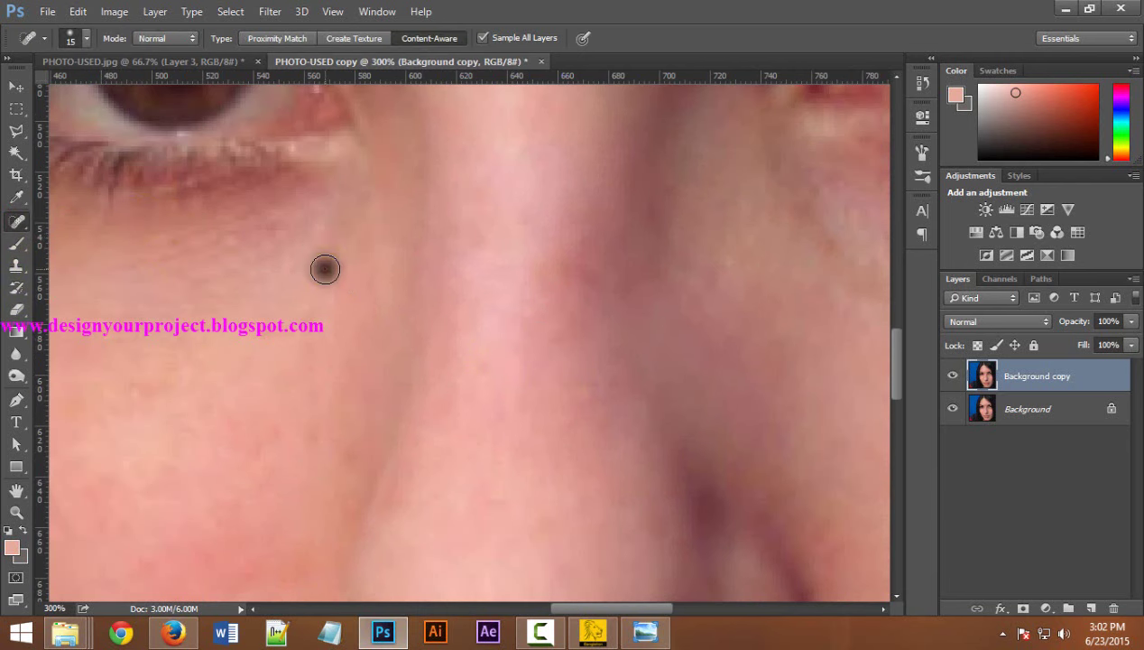
scroll(441, 362, "up", 2)
left_click(570, 341)
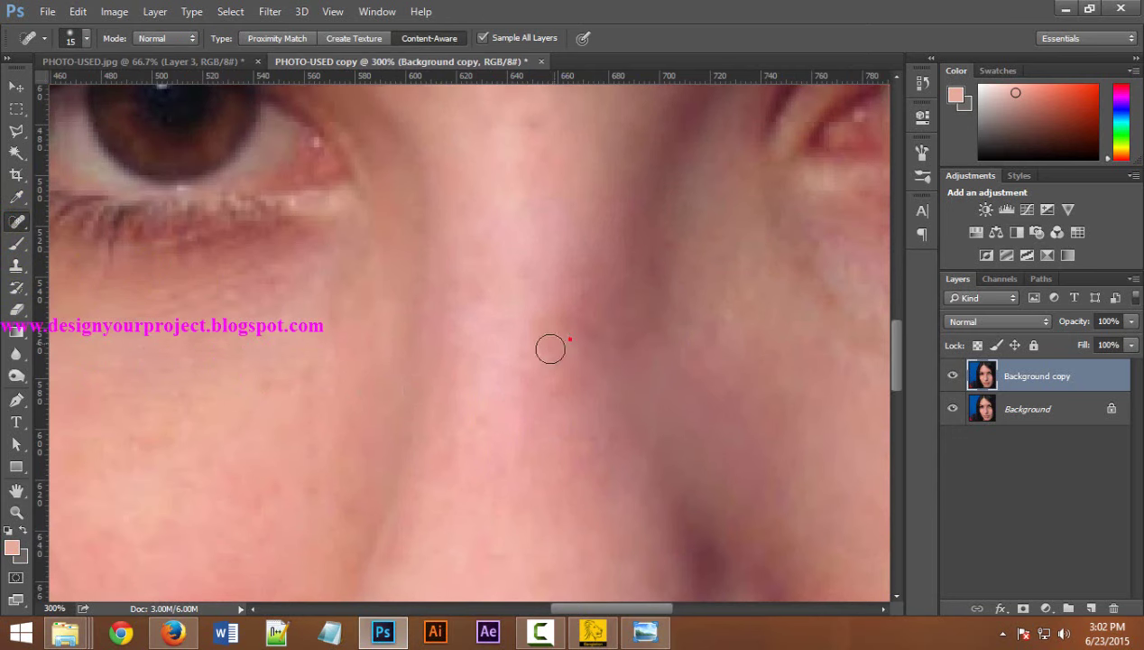
Step: Heal spots on the nose bridge, between the brows, lower forehead and near the eyebrow
scroll(596, 361, "up", 3)
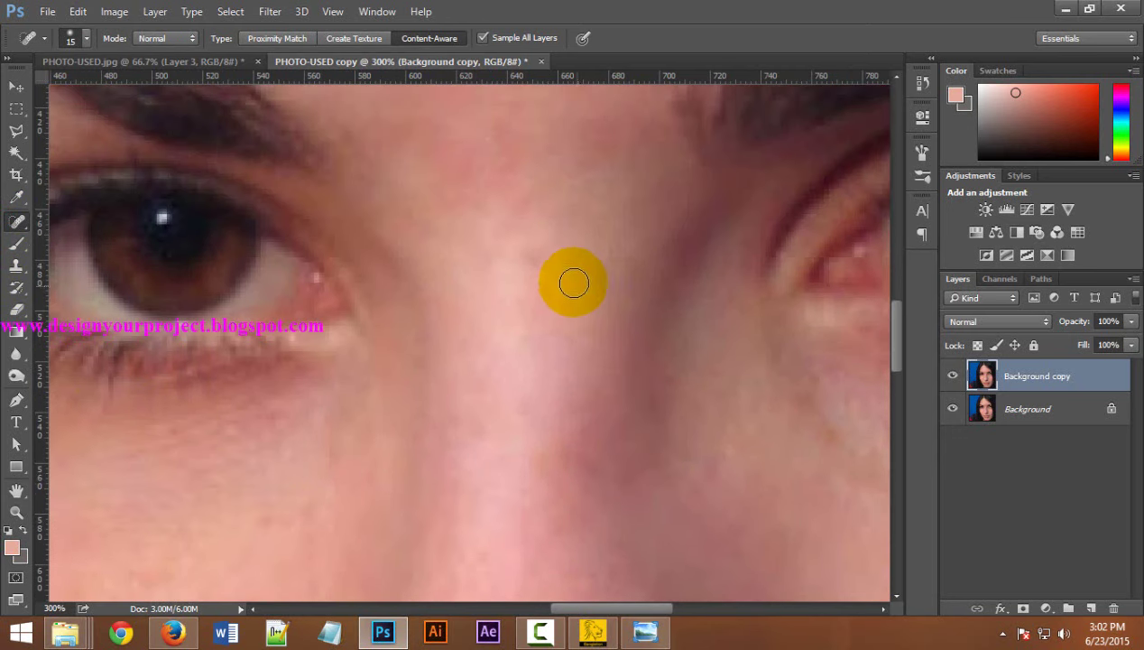
left_click(540, 288)
scroll(540, 289, "up", 4)
left_click_drag(440, 274, 476, 272)
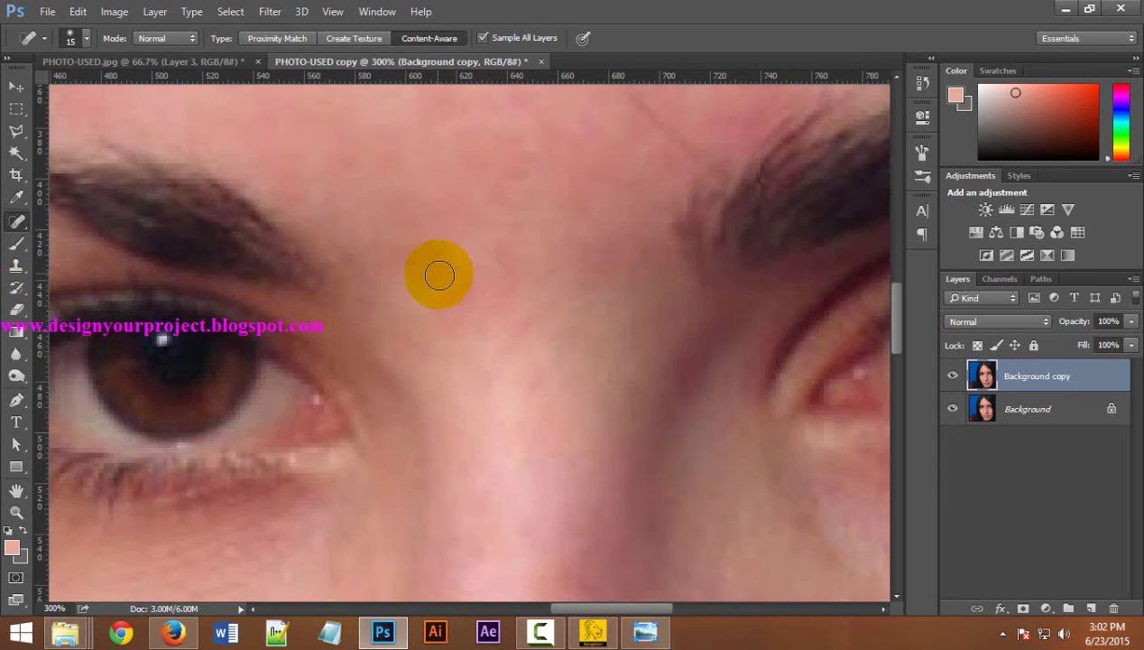
left_click(518, 185)
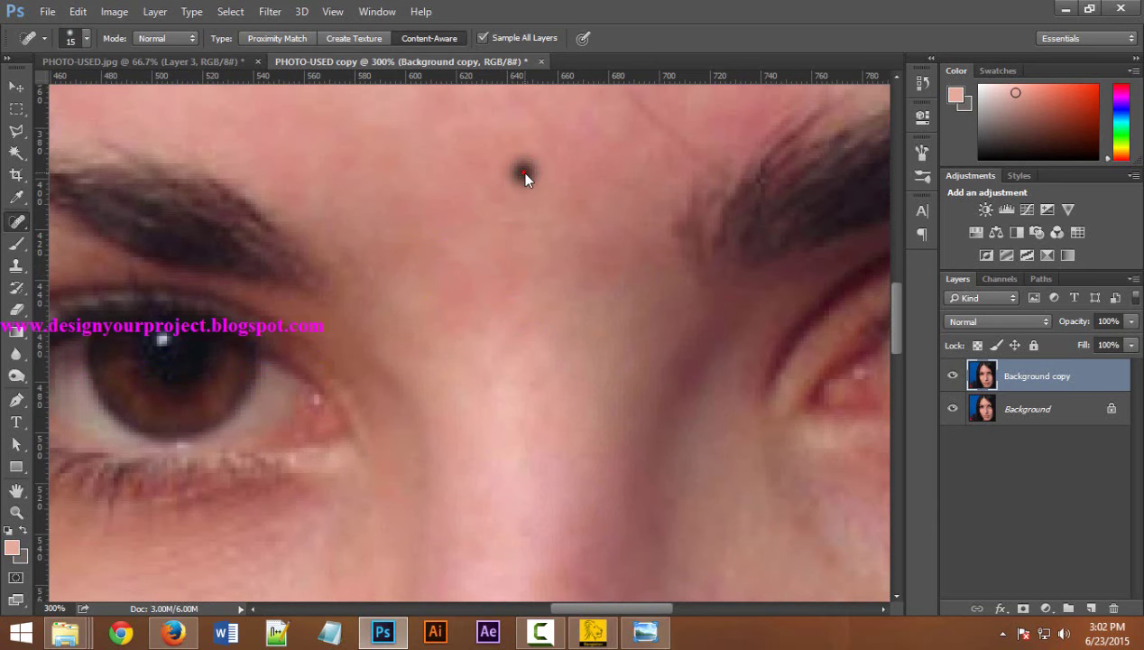
left_click(607, 267)
Step: Heal two more forehead spots and zoom out to view the whole face
scroll(609, 265, "up", 3)
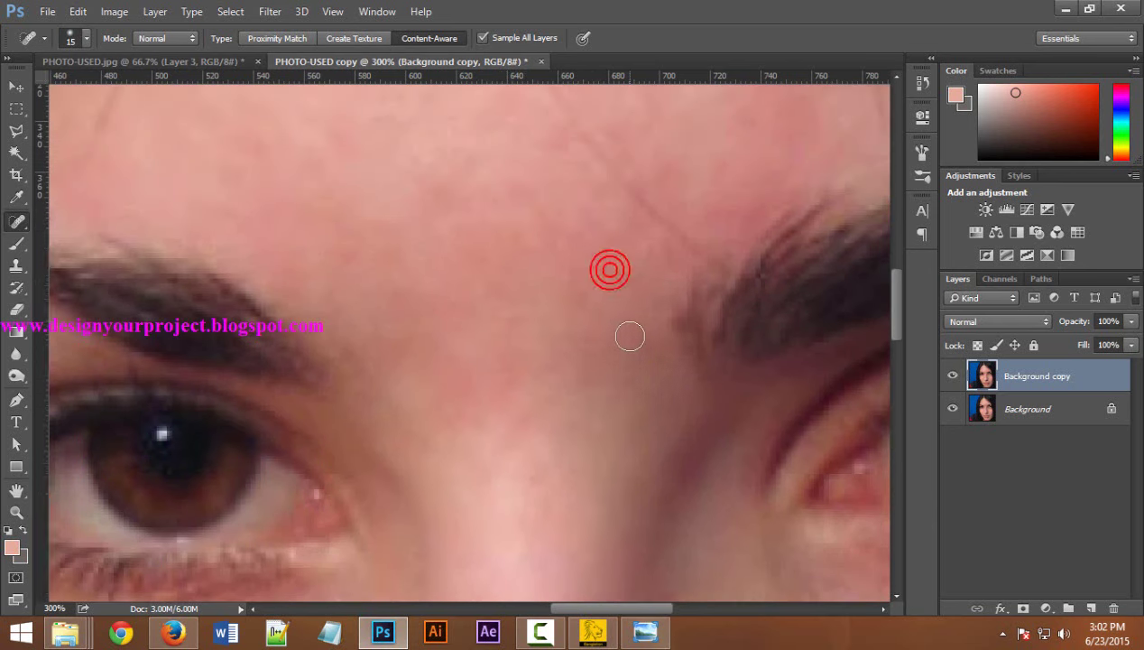
scroll(587, 257, "up", 4)
left_click(560, 250)
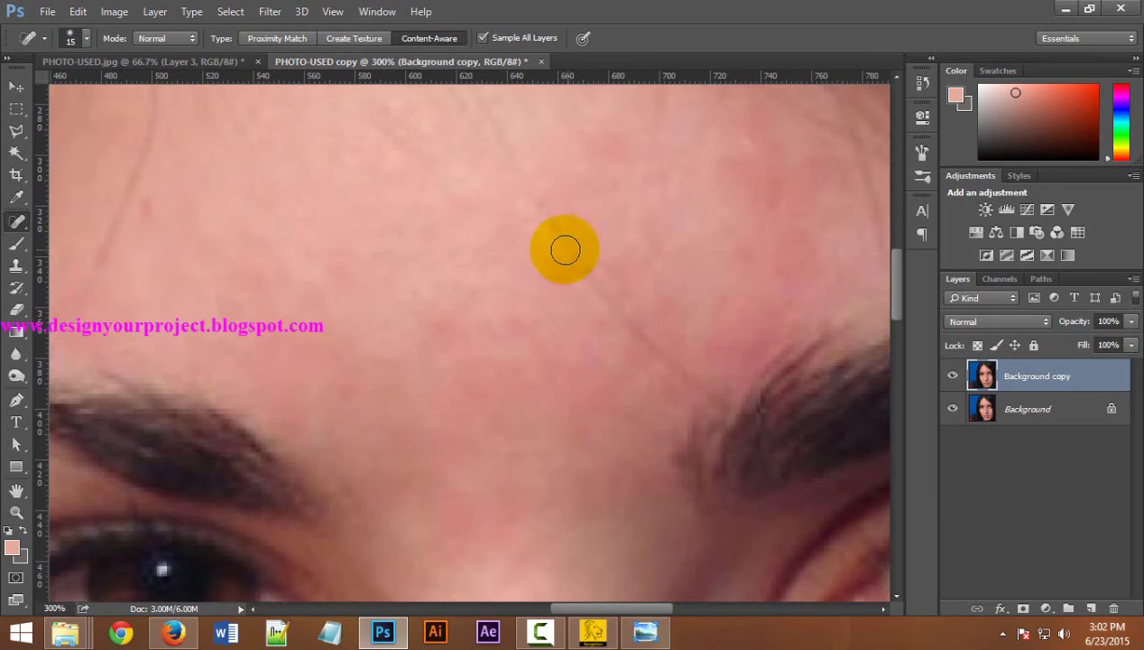
left_click(501, 252)
left_click(572, 253)
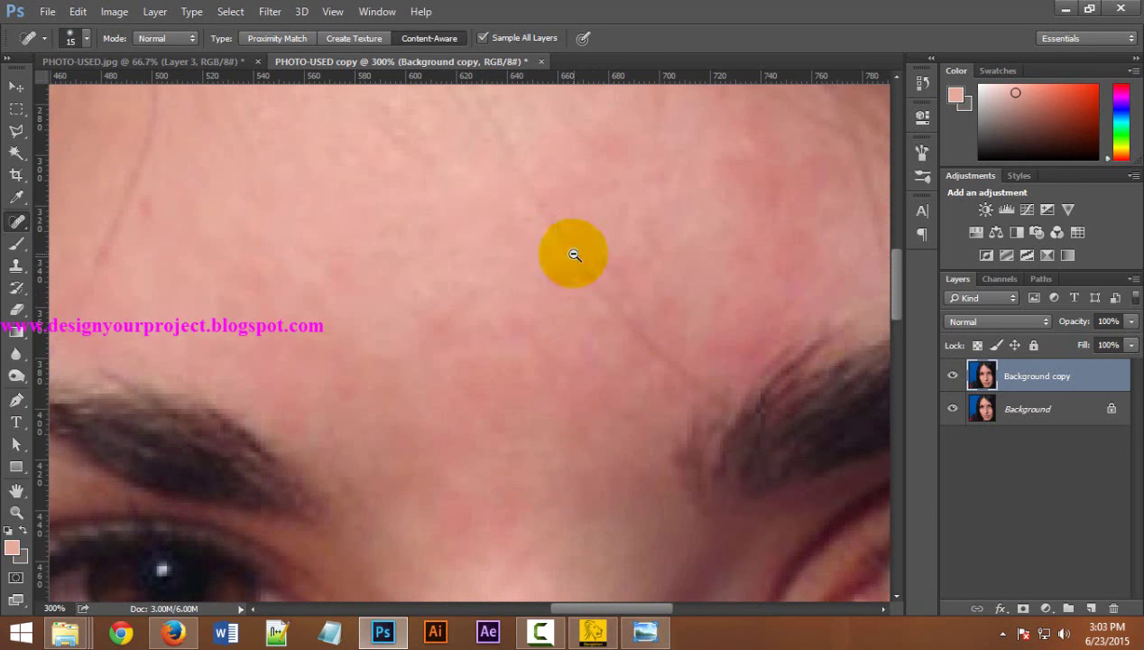
scroll(576, 253, "down", 3)
left_click(644, 473)
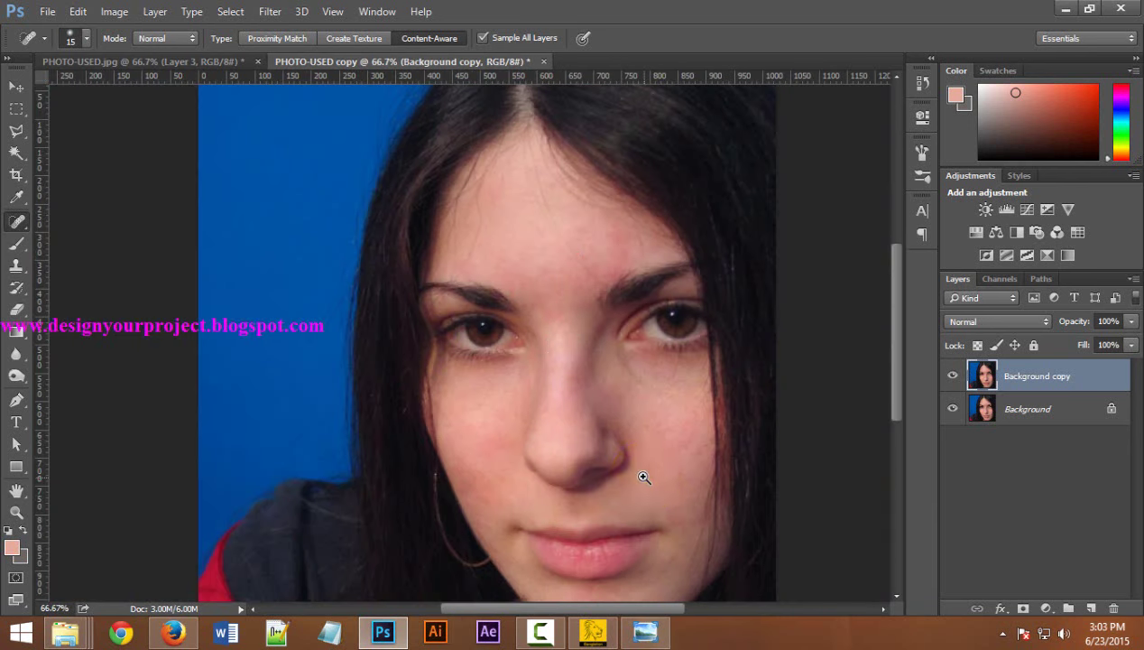
Step: Add an empty Layer 1 above Background copy
scroll(643, 475, "up", 2)
scroll(644, 477, "down", 2)
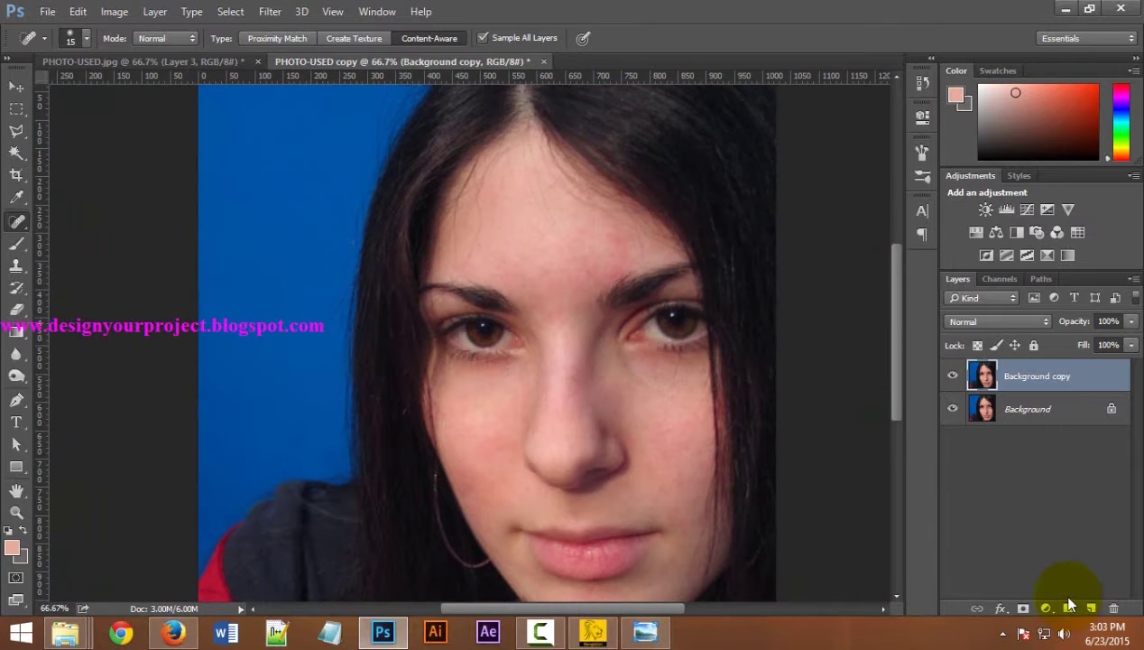
left_click(1091, 609)
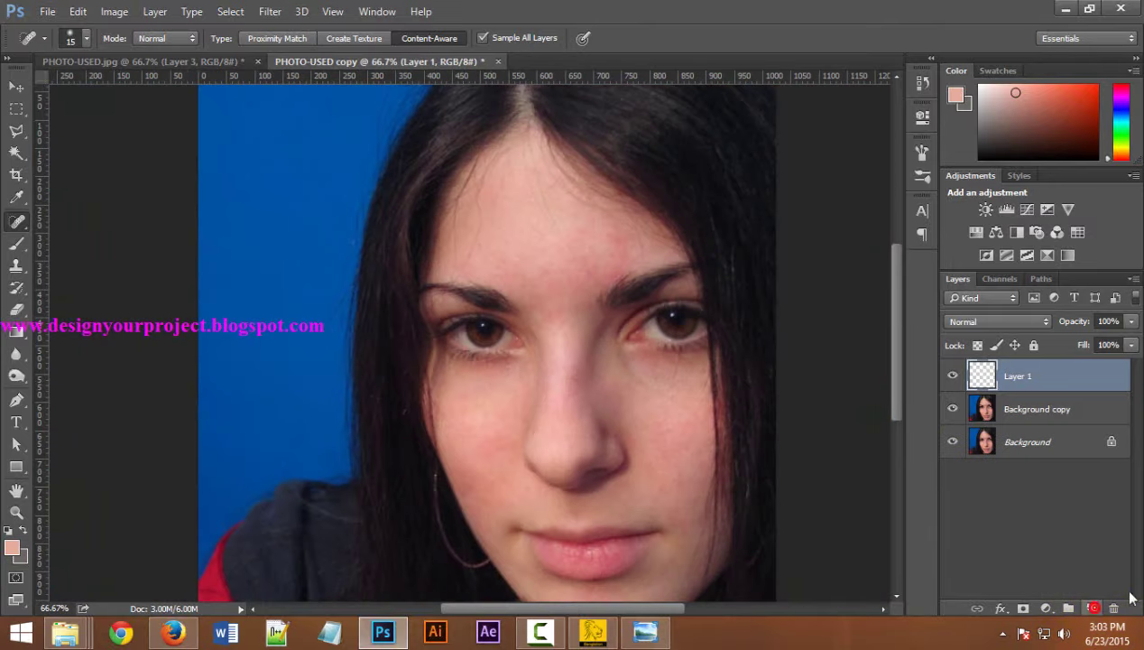
Step: Set up the Brush Tool: 100 px size, 0% hardness, 12% opacity, 10% flow
right_click(16, 242)
left_click(77, 233)
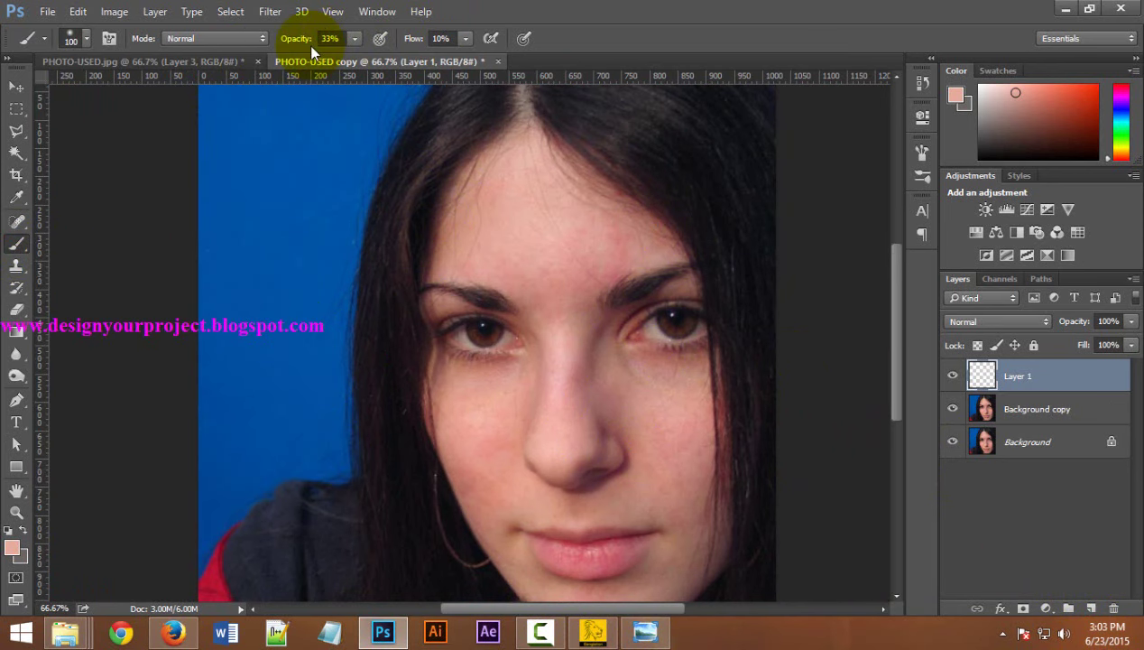
left_click(72, 37)
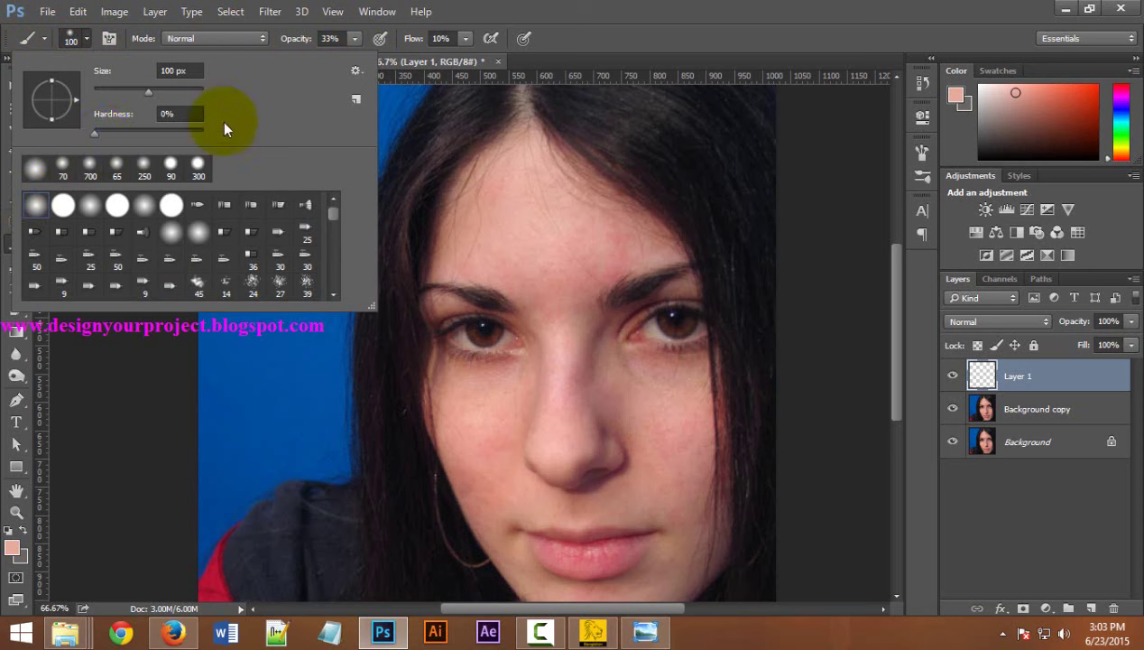
left_click(582, 11)
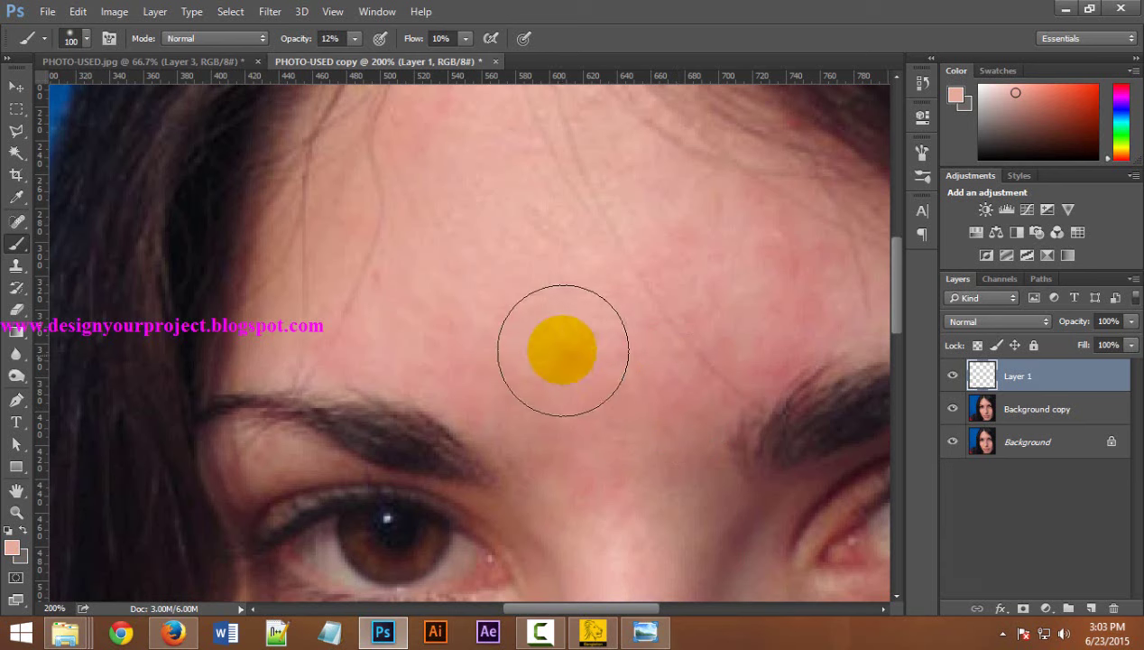
key("alt")
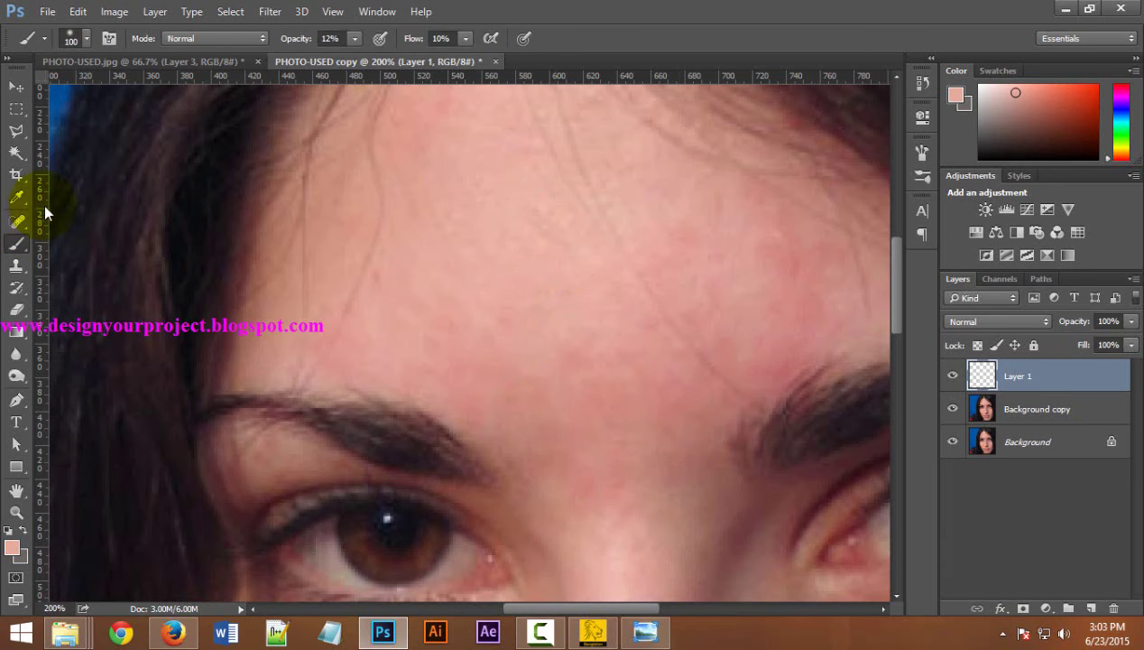
Step: Sample a light skin tone from the forehead with the Eyedropper
left_click(23, 198)
left_click(99, 194)
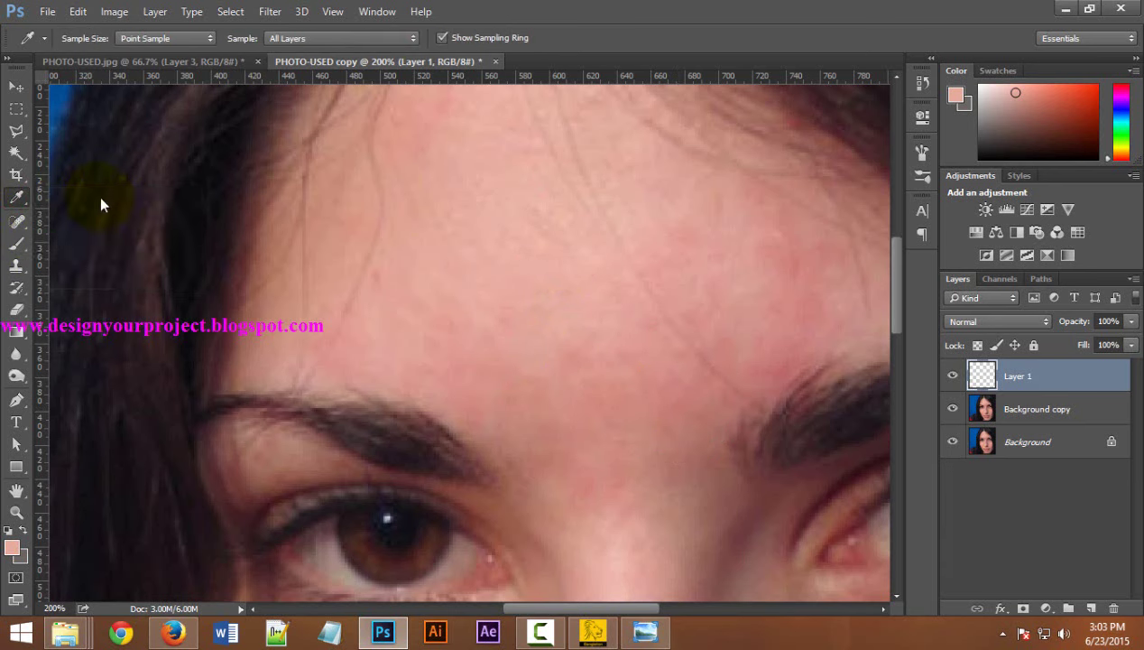
left_click_drag(558, 269, 511, 235)
left_click(553, 384)
Step: Make Layer 1 active with the soft brush and paint a first faint forehead stroke
left_click(18, 310)
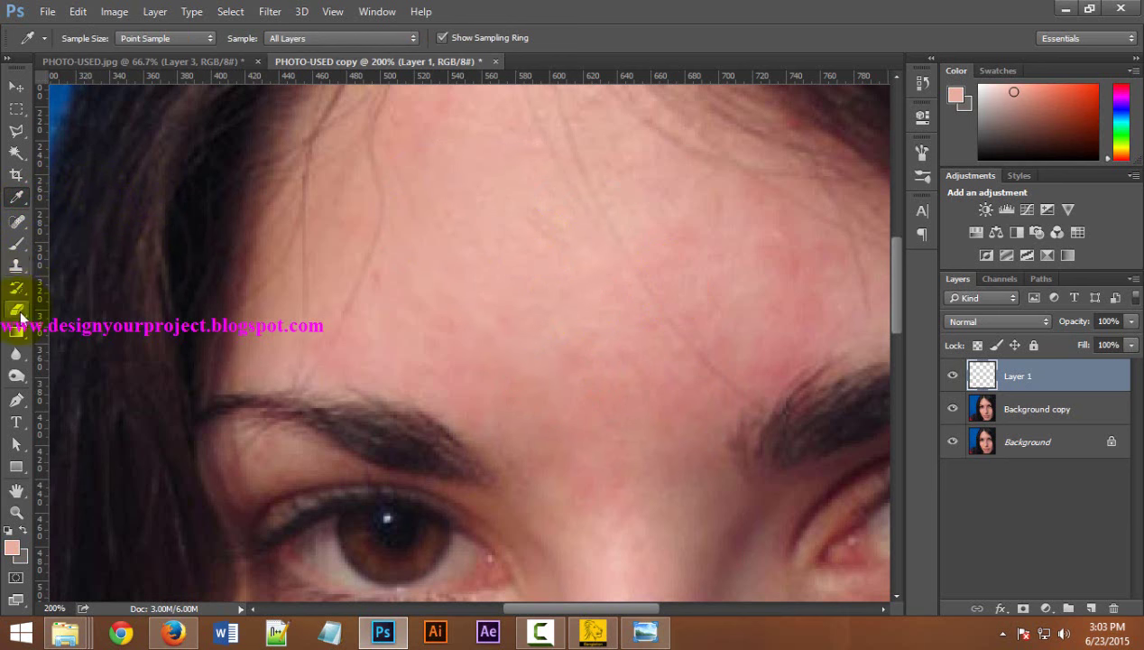
left_click(17, 244)
left_click_drag(636, 361, 519, 338)
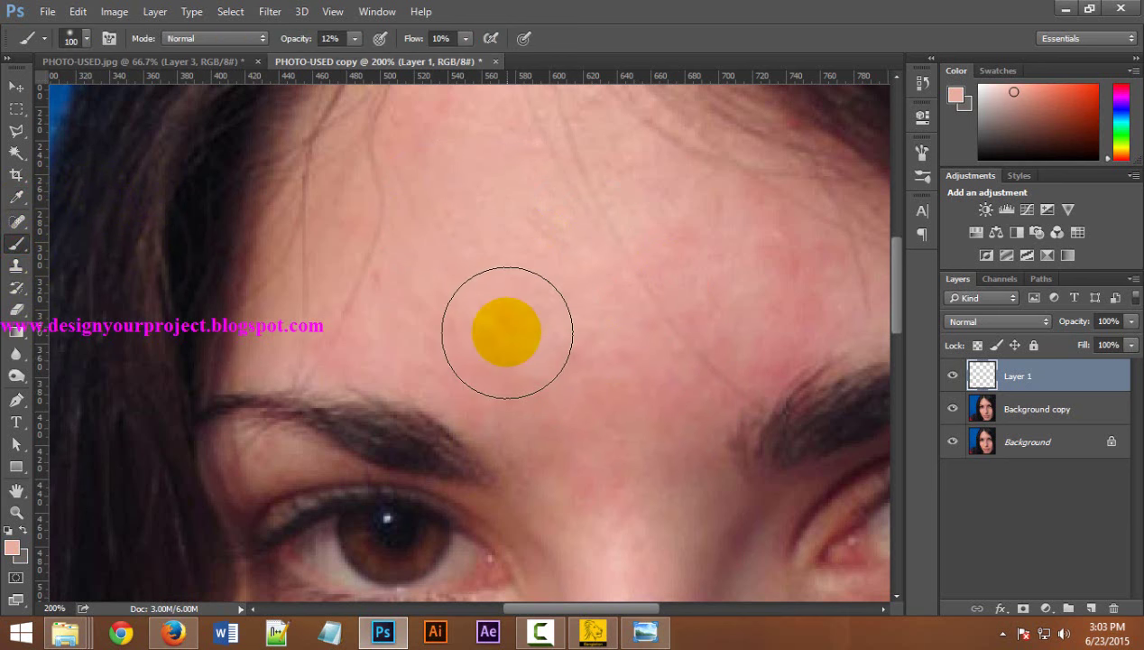
scroll(518, 339, "up", 1)
key("ctrl+minus")
key("ctrl+minus")
left_click(993, 376)
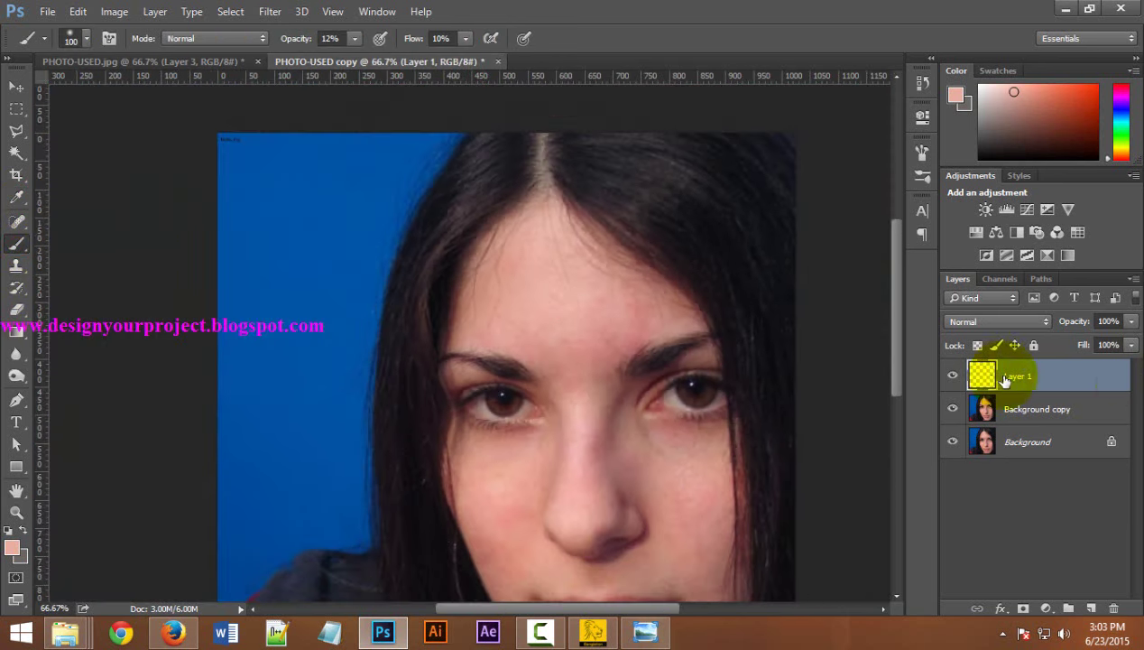
left_click(554, 355)
key("ctrl+plus")
key("ctrl+plus")
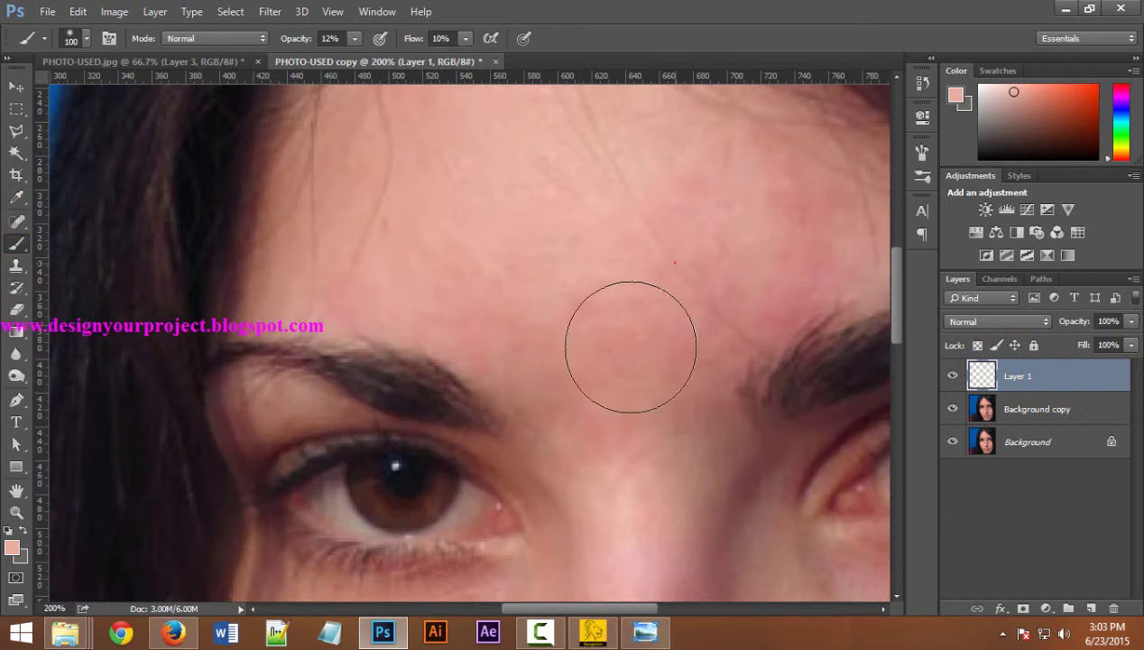
Step: Paint several more faint skin-tone strokes across the forehead
left_click(708, 293)
left_click_drag(709, 293, 567, 261)
scroll(566, 261, "up", 3)
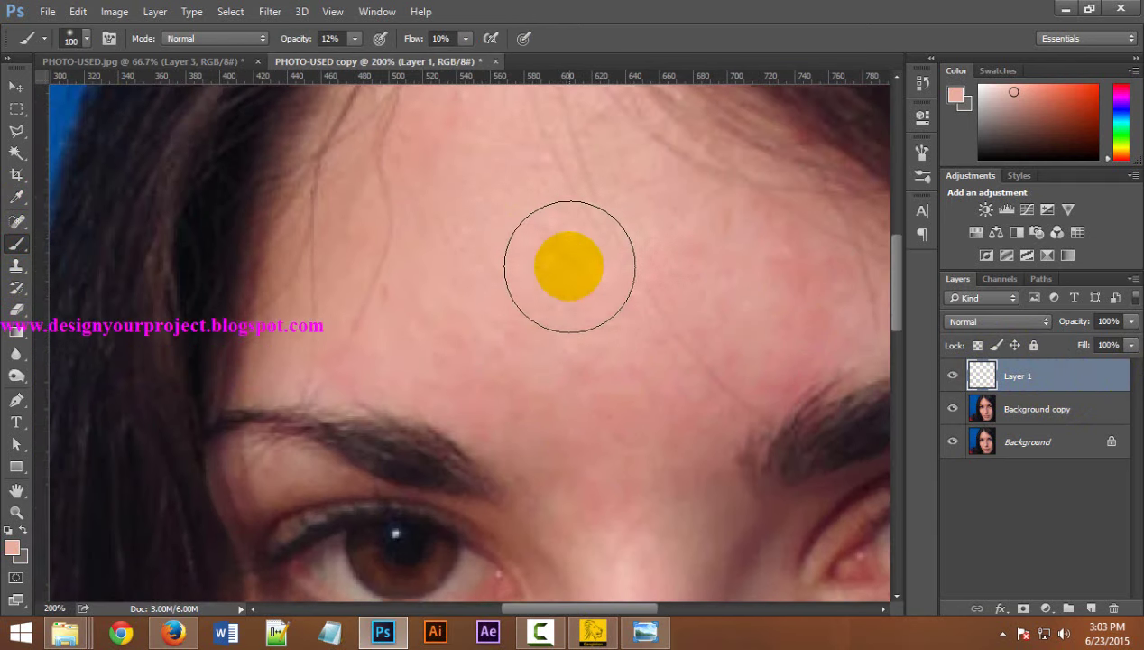
mouse_move(425, 274)
left_mouse_down()
mouse_move(428, 225)
mouse_move(669, 255)
mouse_move(668, 299)
mouse_move(669, 250)
left_mouse_up()
scroll(429, 224, "down", 2)
scroll(677, 191, "down", 4)
scroll(668, 250, "down", 3)
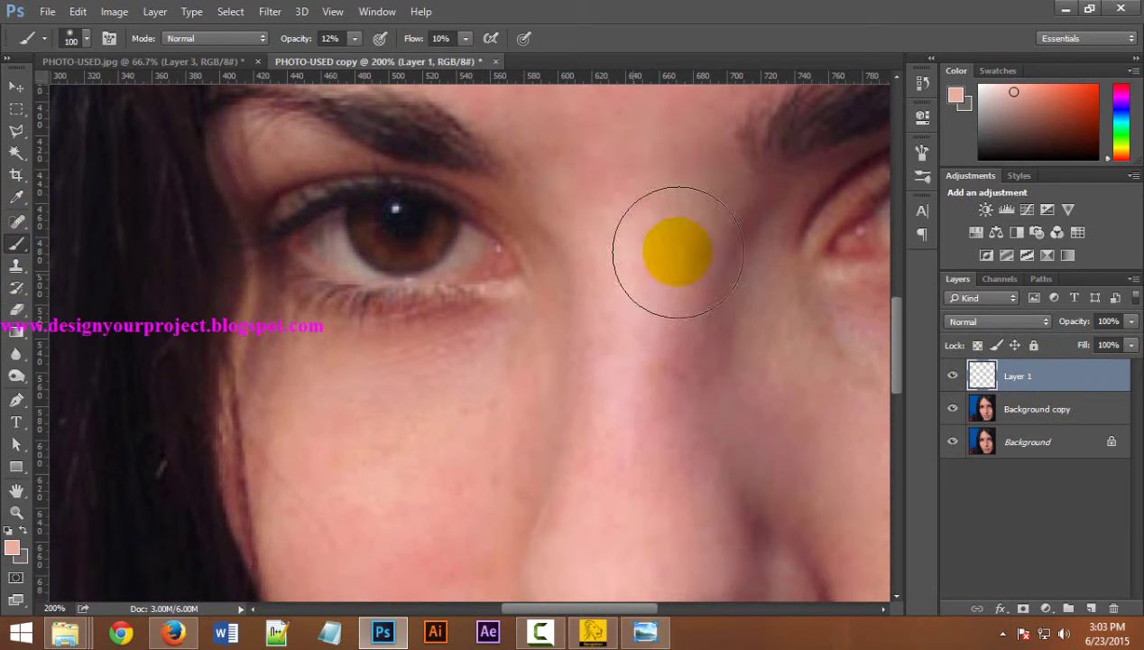
scroll(668, 250, "down", 1)
Step: Paint faint strokes across the cheek and from the lower cheek toward the nose
left_click_drag(459, 398, 784, 401)
scroll(597, 401, "down", 3)
scroll(598, 400, "left", 2)
scroll(590, 261, "down", 3)
scroll(590, 261, "right", 2)
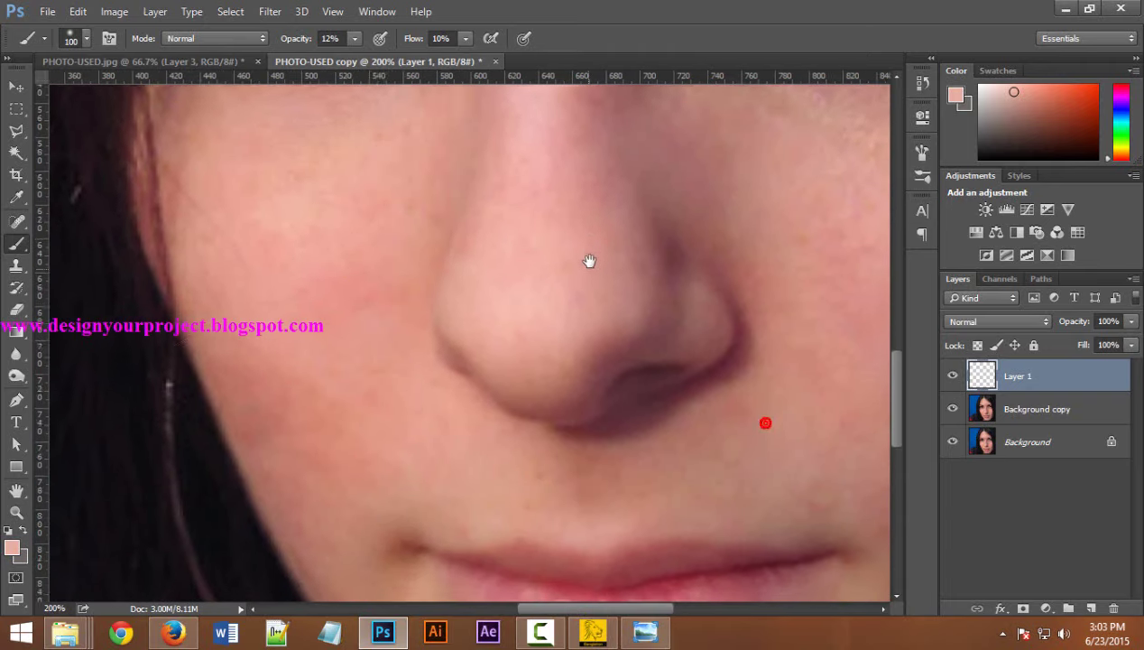
left_click_drag(310, 498, 651, 332)
scroll(651, 332, "right", 4)
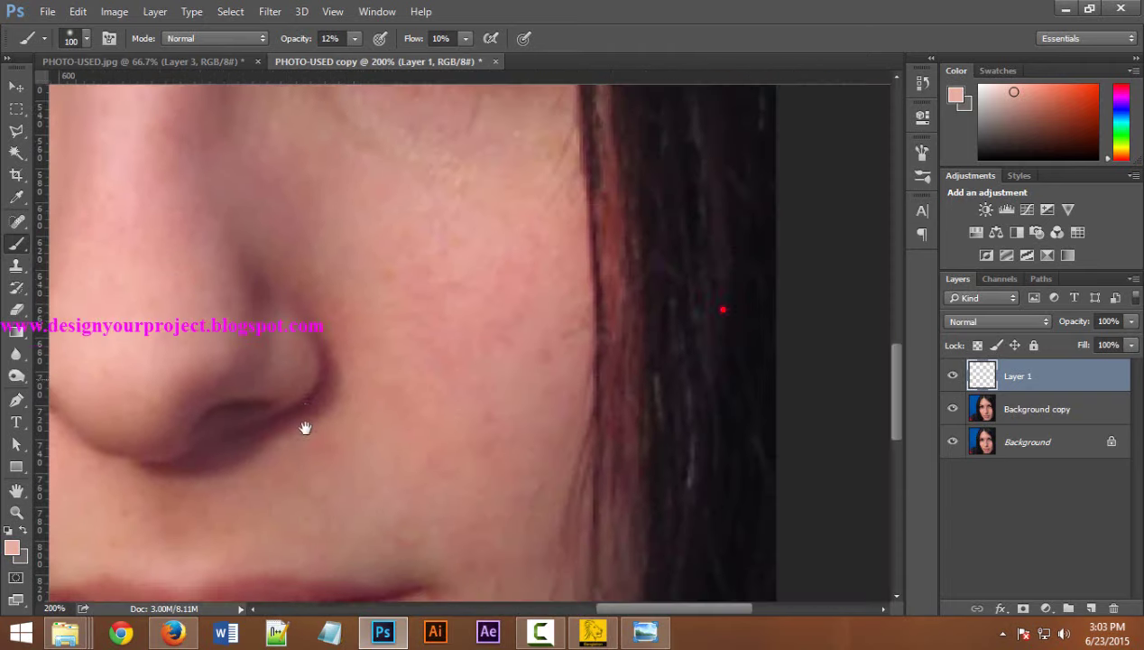
scroll(438, 411, "up", 3)
key("ctrl+r")
Step: Dab skin tone on the cheek under the eye and on the forehead
left_click_drag(439, 411, 523, 288)
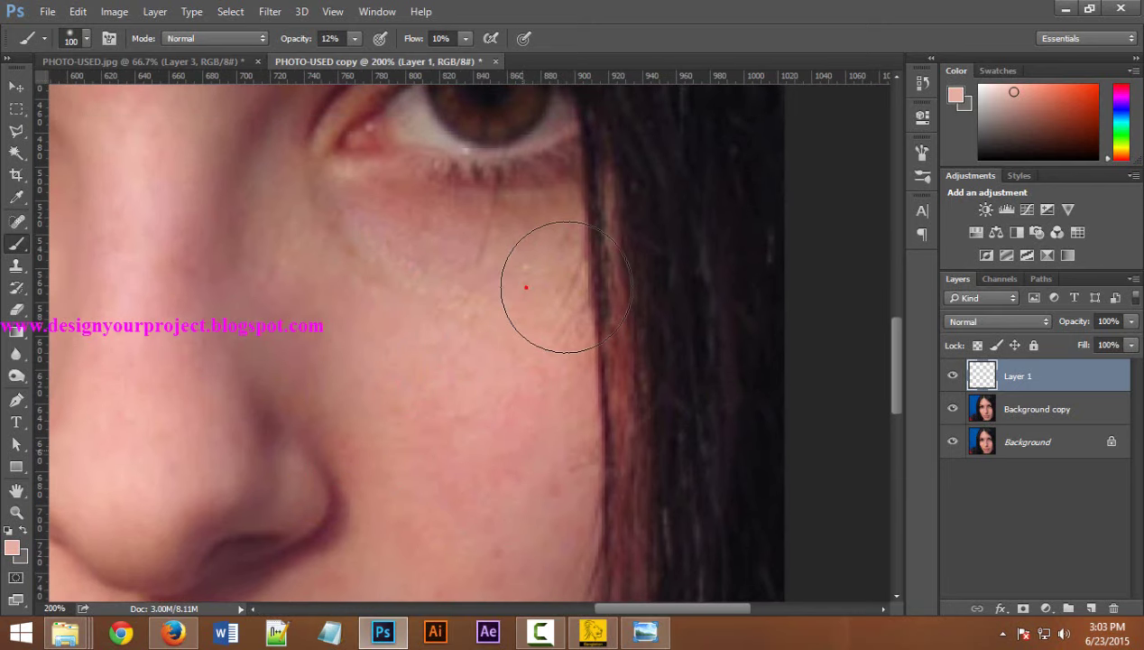
left_click(290, 255)
left_click_drag(224, 212, 301, 411)
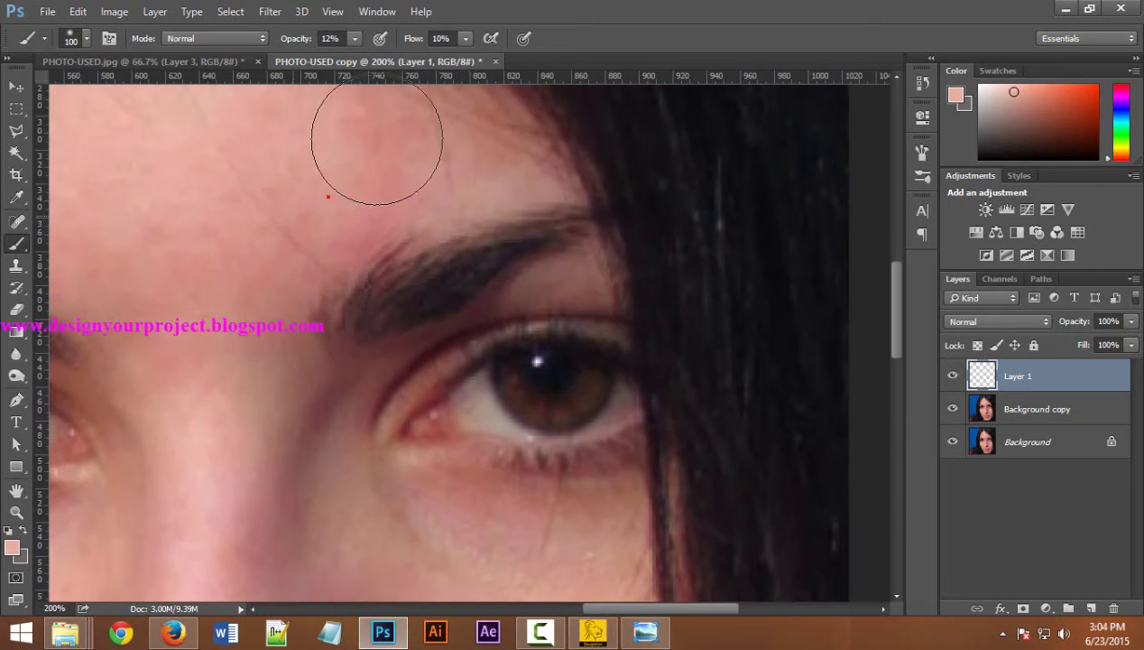
left_click(363, 118)
left_click_drag(363, 119, 317, 158)
scroll(369, 335, "up", 3)
scroll(368, 334, "left", 3)
Step: Paint faint strokes above the eyebrow and dab skin tone beside the nose
left_click_drag(628, 338, 550, 322)
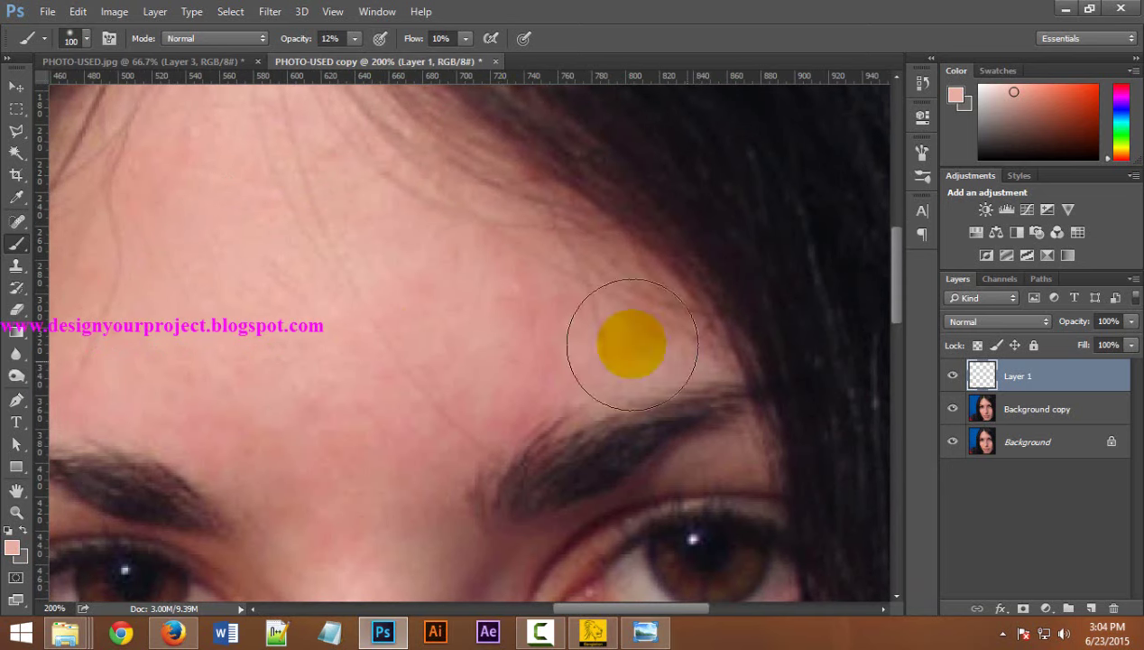
left_click_drag(308, 493, 329, 448)
scroll(378, 401, "down", 5)
left_click(397, 413)
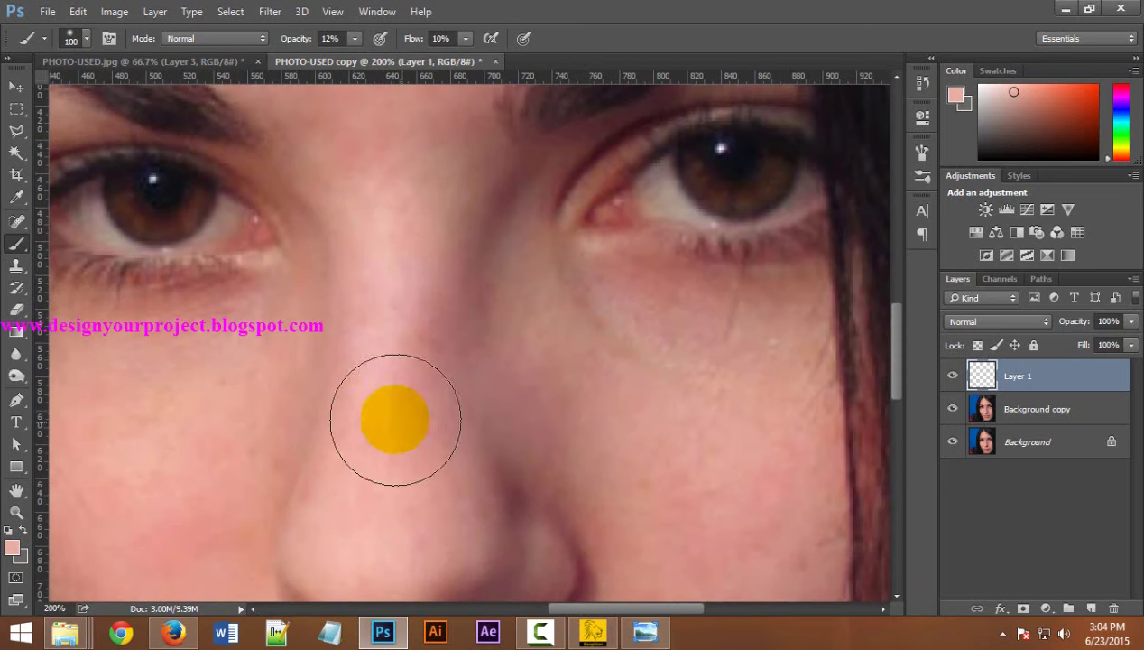
left_click(107, 488)
scroll(314, 381, "down", 4)
scroll(314, 381, "right", 3)
left_click_drag(381, 255, 348, 263)
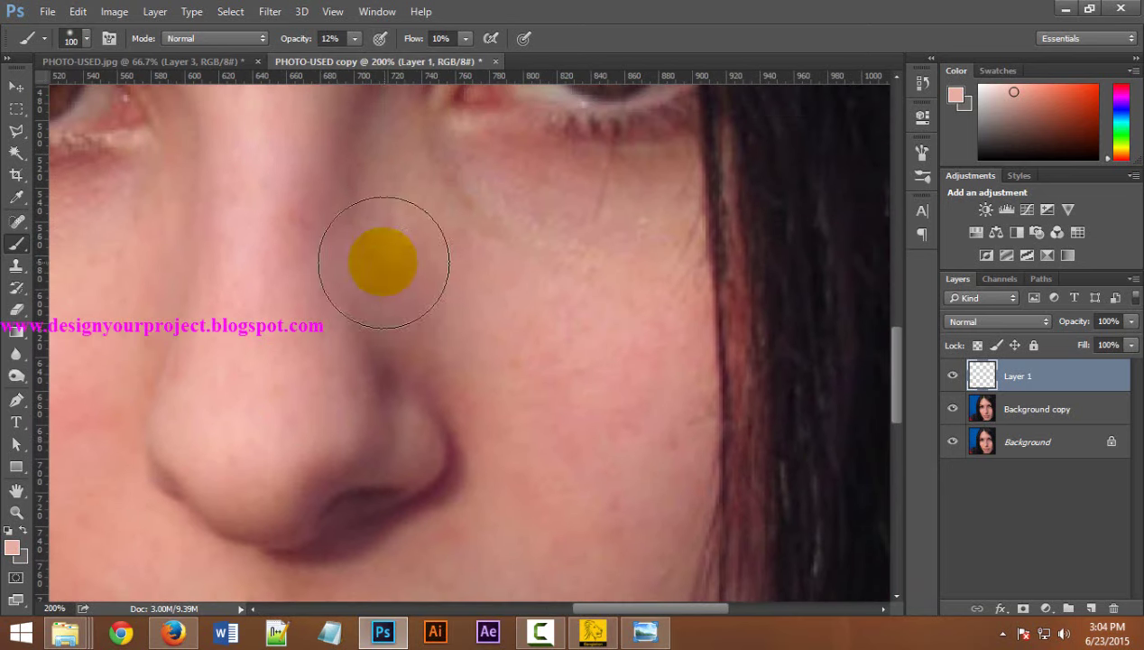
Step: Paint soft skin-tone strokes over the cheek and across the chin
left_click_drag(600, 519, 494, 235)
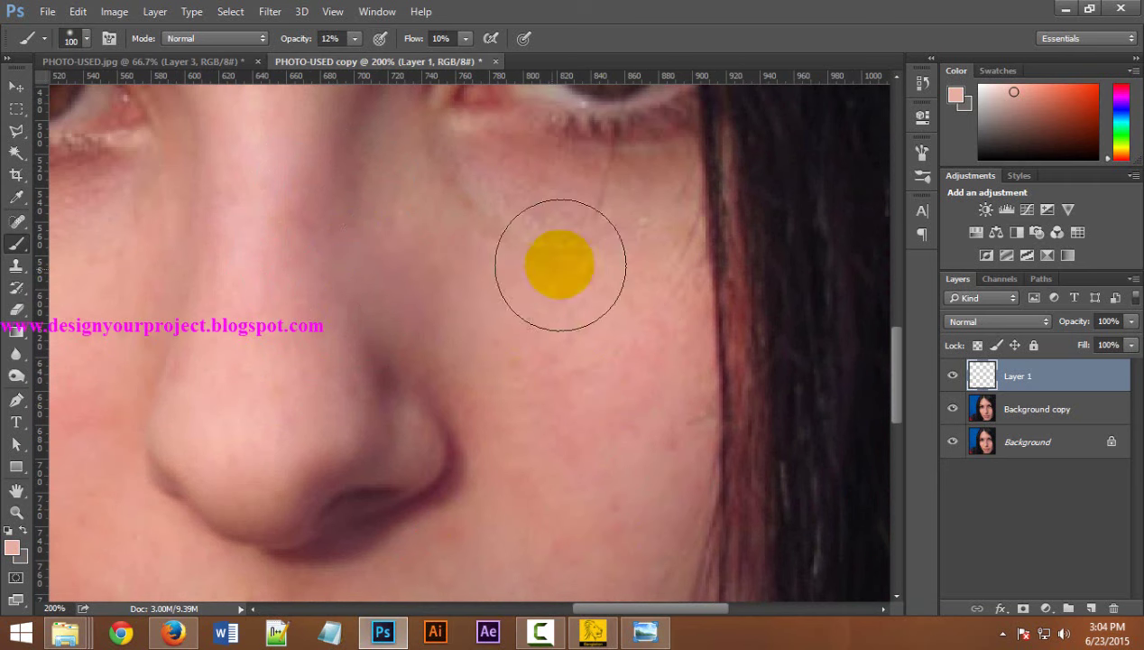
left_click_drag(552, 299, 600, 299)
scroll(461, 438, "down", 4)
scroll(461, 439, "left", 2)
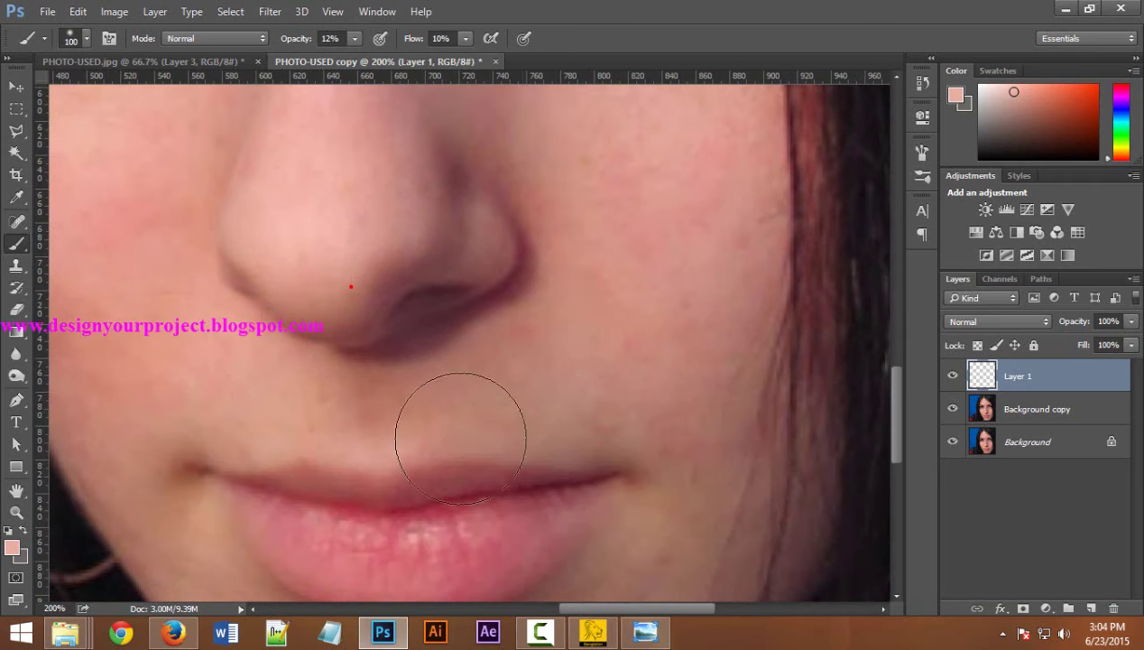
left_click_drag(620, 414, 566, 521)
scroll(536, 337, "down", 3)
scroll(536, 337, "left", 2)
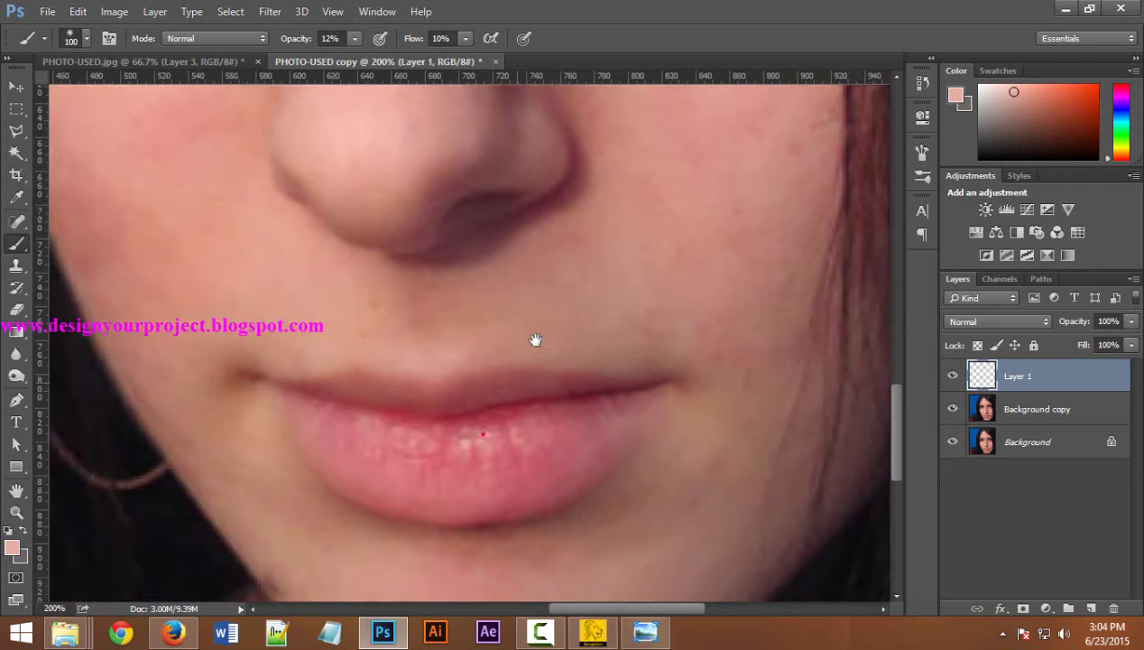
scroll(370, 455, "down", 3)
scroll(370, 456, "right", 1)
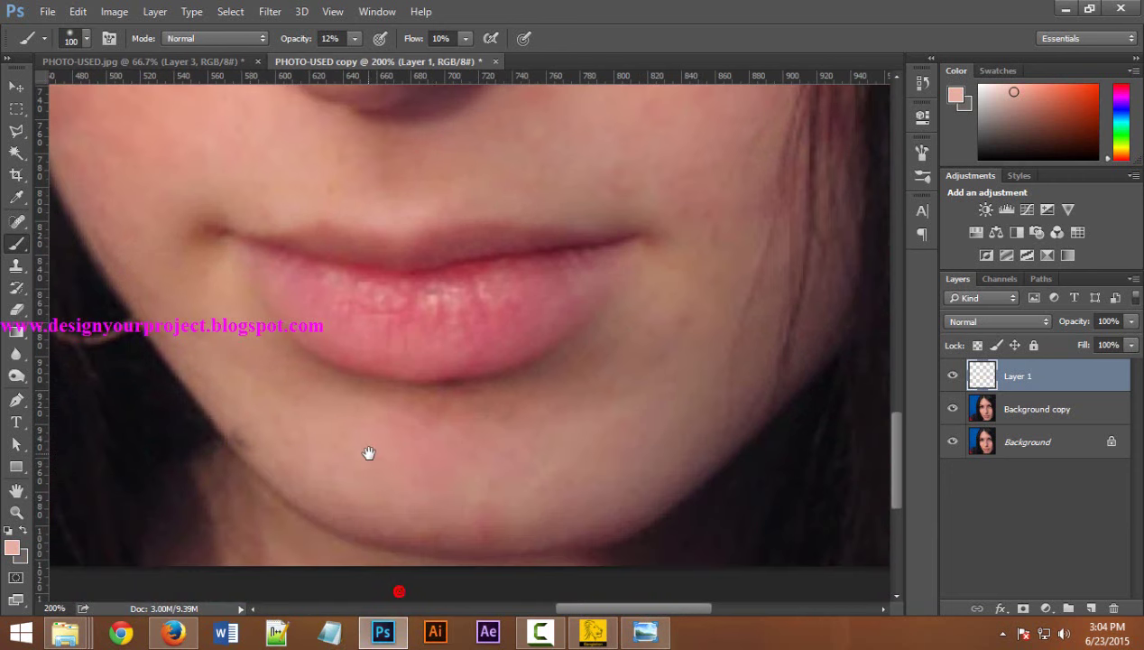
mouse_move(427, 519)
left_mouse_down()
mouse_move(646, 428)
mouse_move(505, 501)
left_mouse_up()
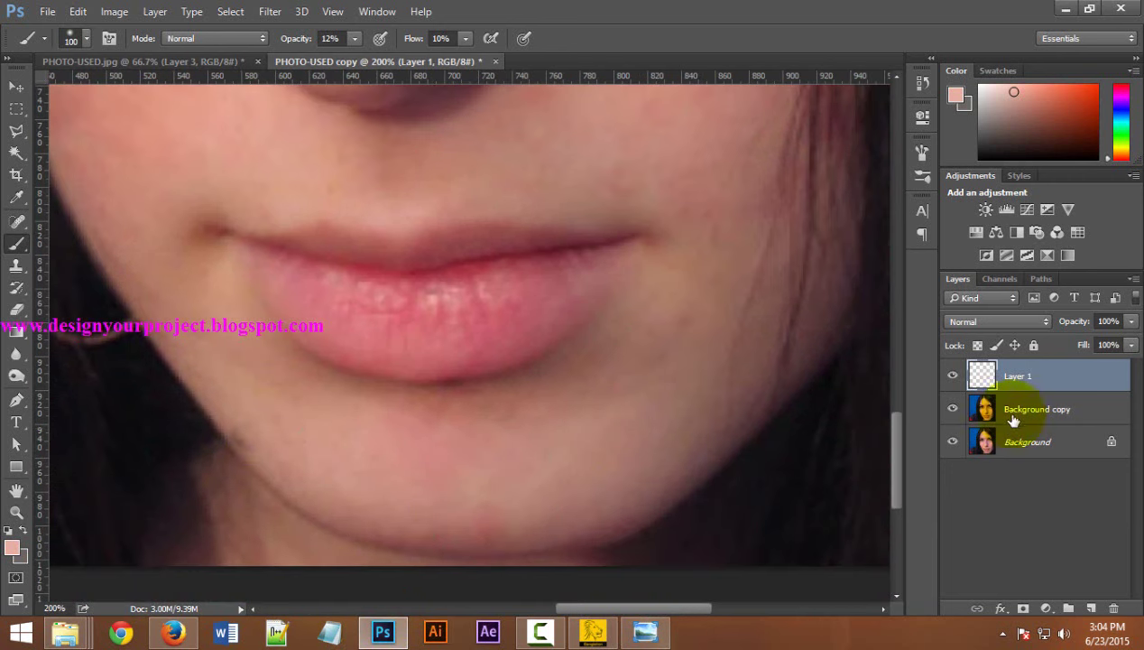
Step: Dab skin tone on the right cheek and around the mouth corner
left_click(740, 242)
left_click_drag(740, 166, 756, 158)
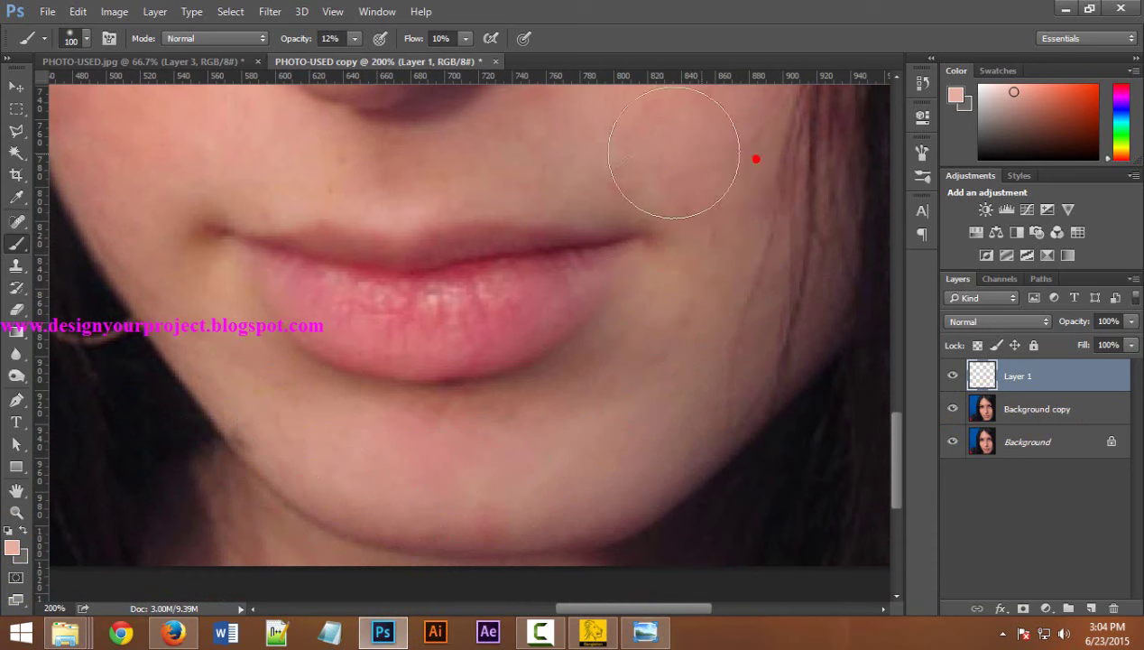
left_click(658, 203)
left_click_drag(658, 203, 677, 238)
scroll(630, 230, "up", 2)
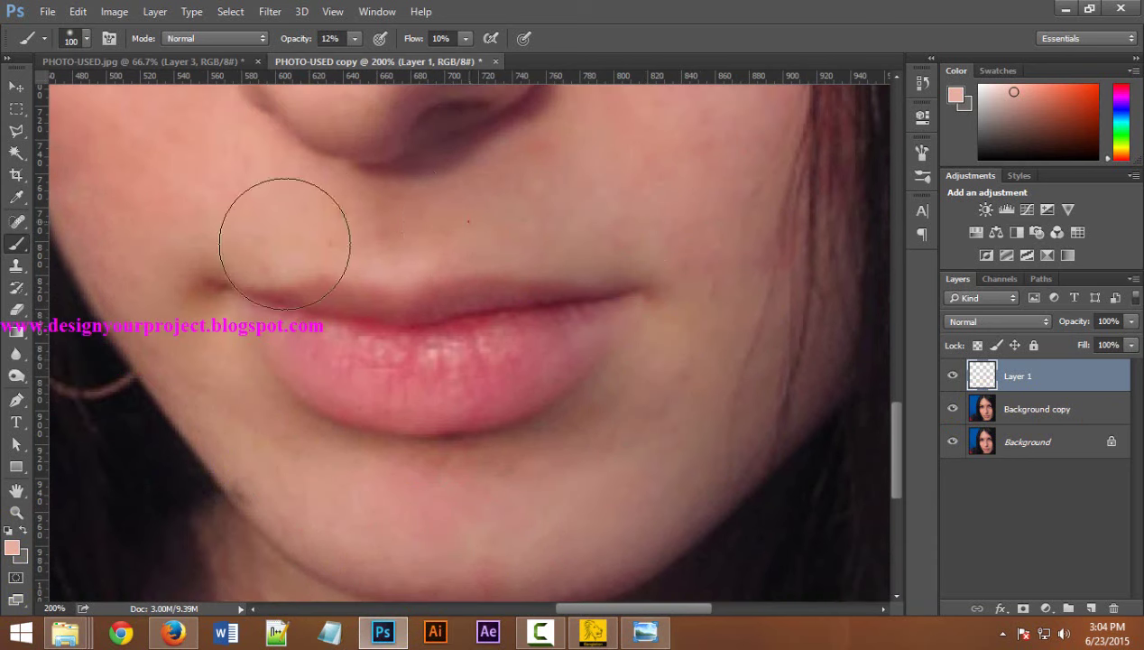
Step: Paint soft skin-tone strokes over the left cheek, then over the right cheek
left_click_drag(242, 171, 333, 253)
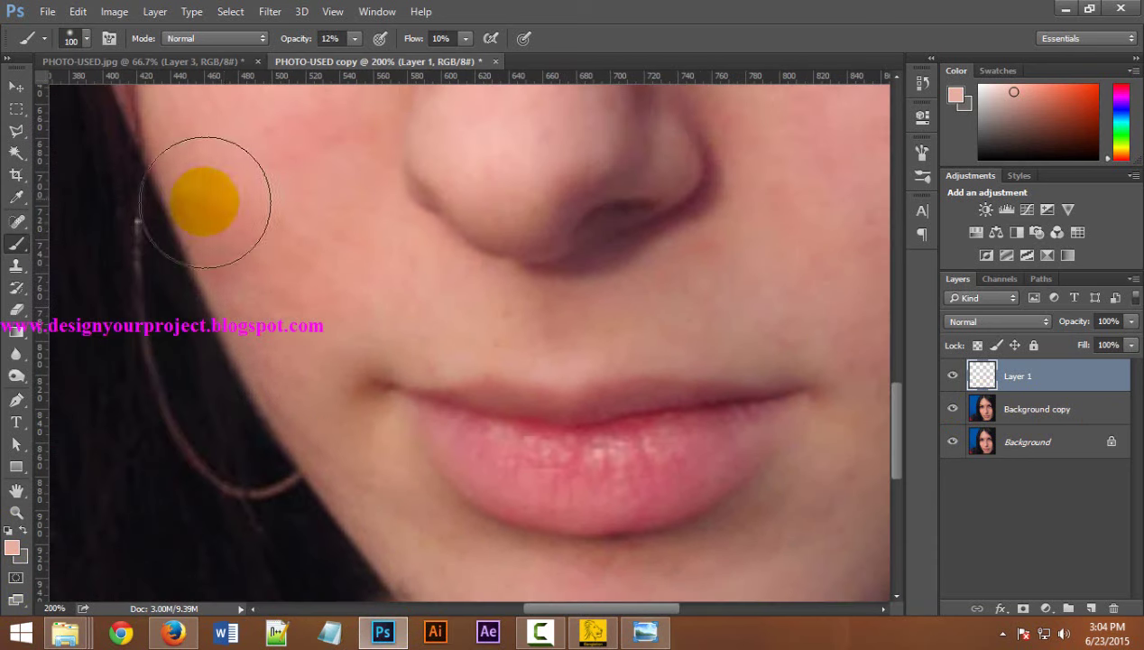
left_click_drag(203, 192, 257, 272)
left_click_drag(330, 180, 388, 299)
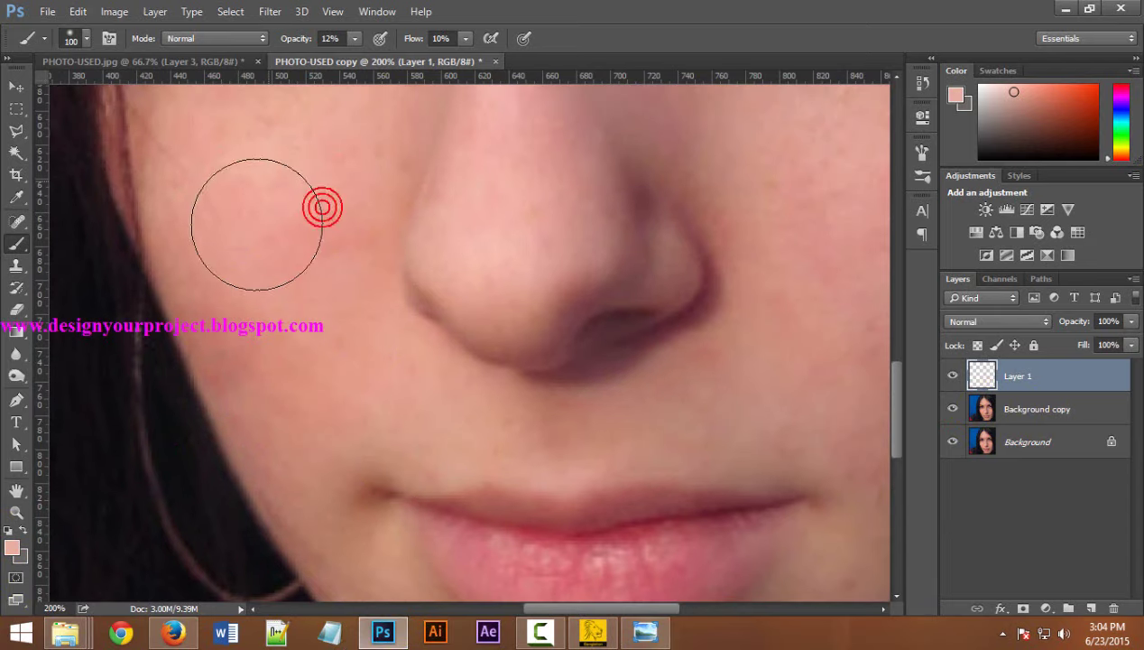
mouse_move(326, 204)
left_mouse_down()
mouse_move(282, 187)
mouse_move(316, 219)
left_mouse_up()
scroll(532, 242, "up", 3)
scroll(465, 243, "up", 4)
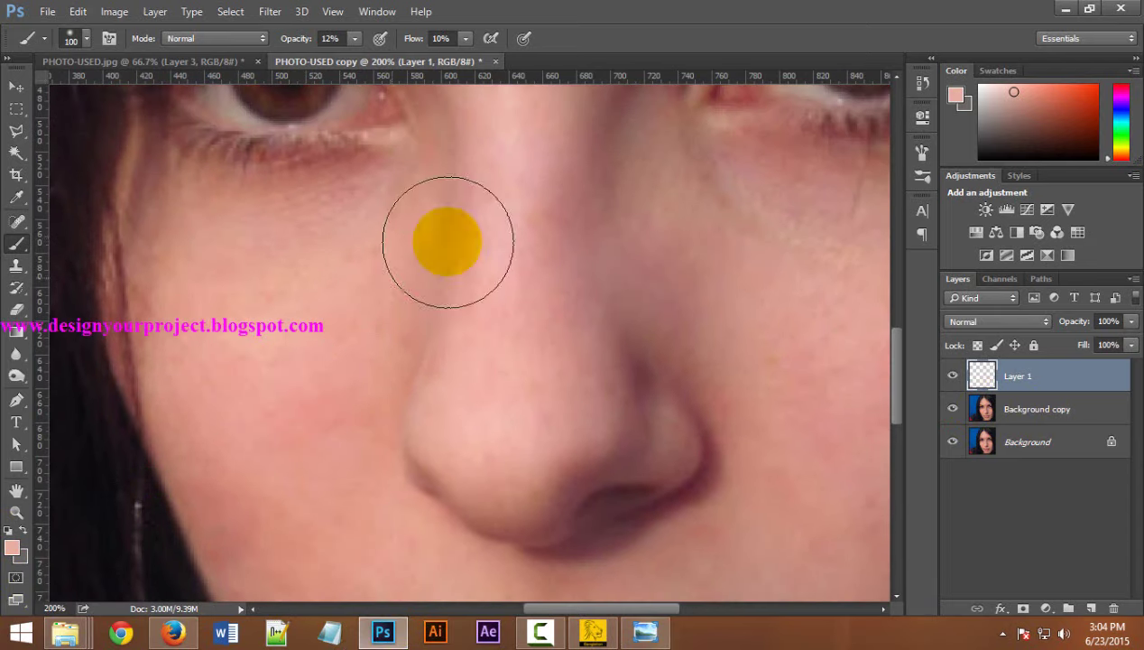
scroll(659, 271, "right", 5)
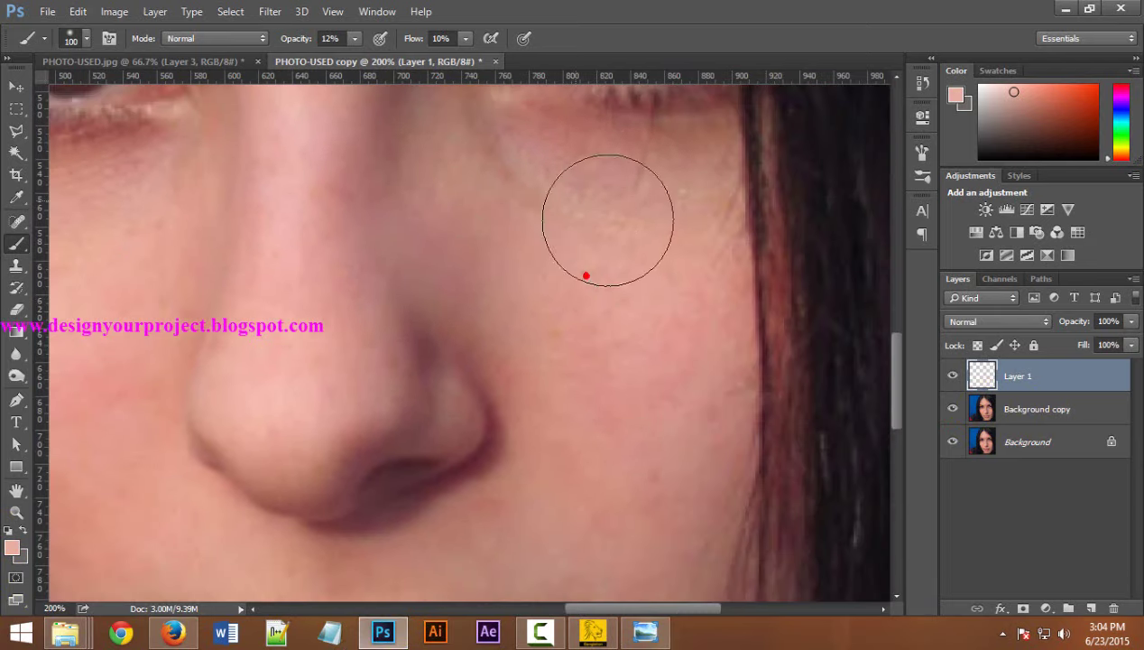
left_click_drag(607, 220, 669, 378)
left_click_drag(557, 360, 587, 429)
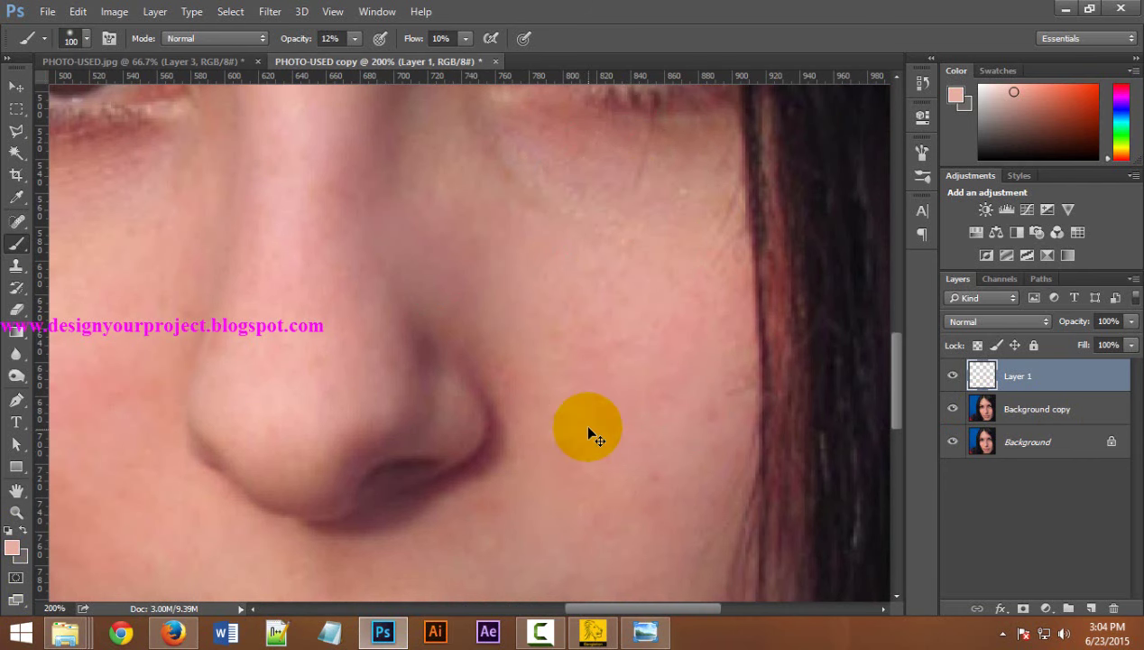
Step: Toggle the cheek painting layer off and on to compare before and after
left_click(381, 301, "ctrl+alt")
left_click(381, 300, "ctrl+alt")
left_click(952, 375)
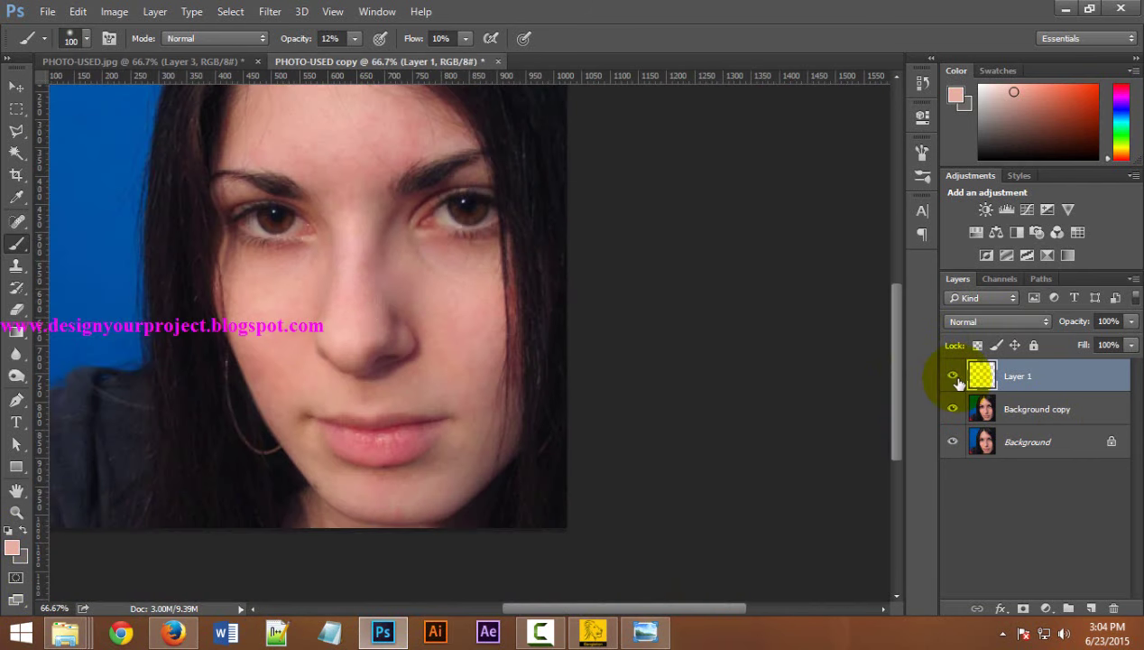
left_click(952, 375)
left_click(952, 375)
left_click(954, 377)
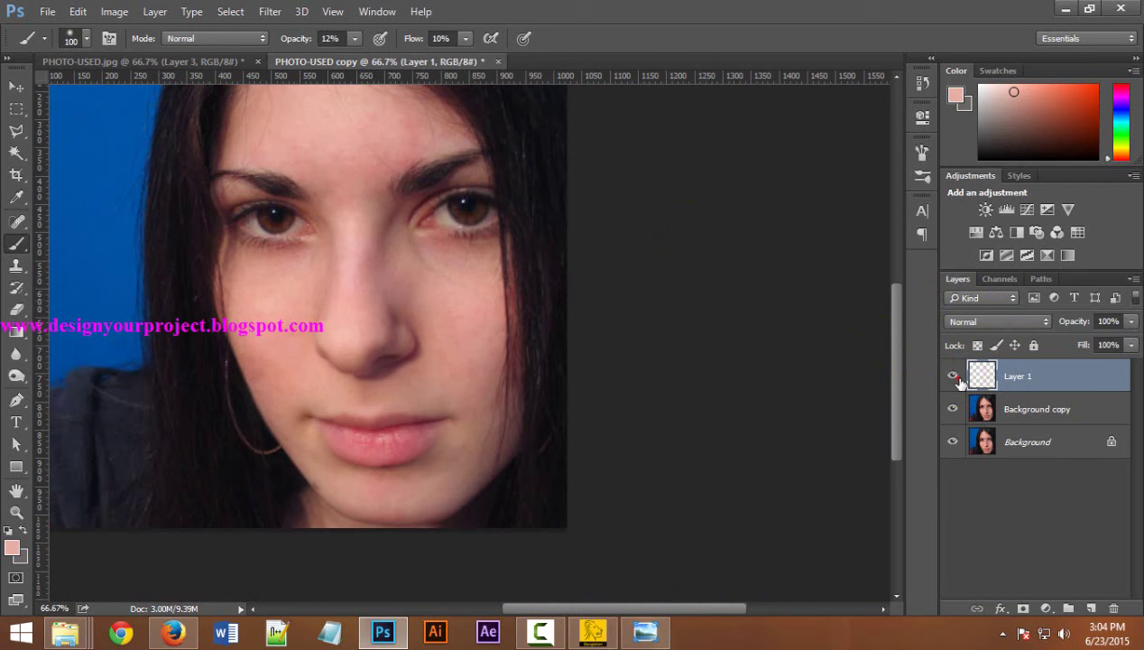
left_click(953, 376)
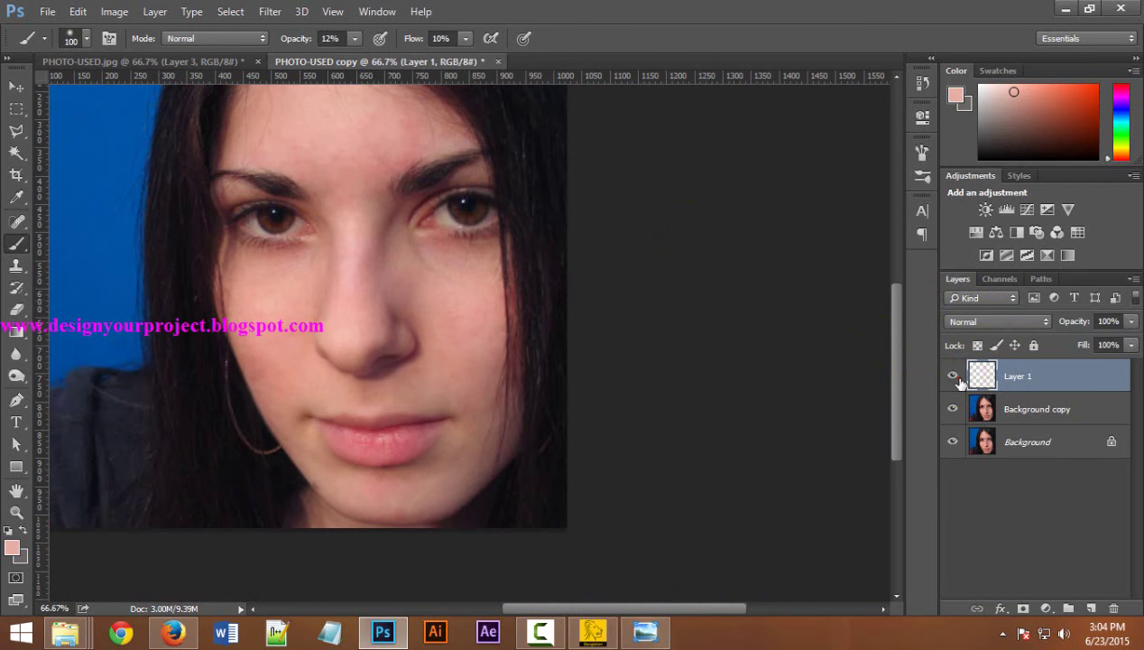
Step: Merge Background copy and Layer 1 into a new Layer 2 at the top of the stack
left_click(407, 392)
key("ctrl+minus")
key("ctrl+minus")
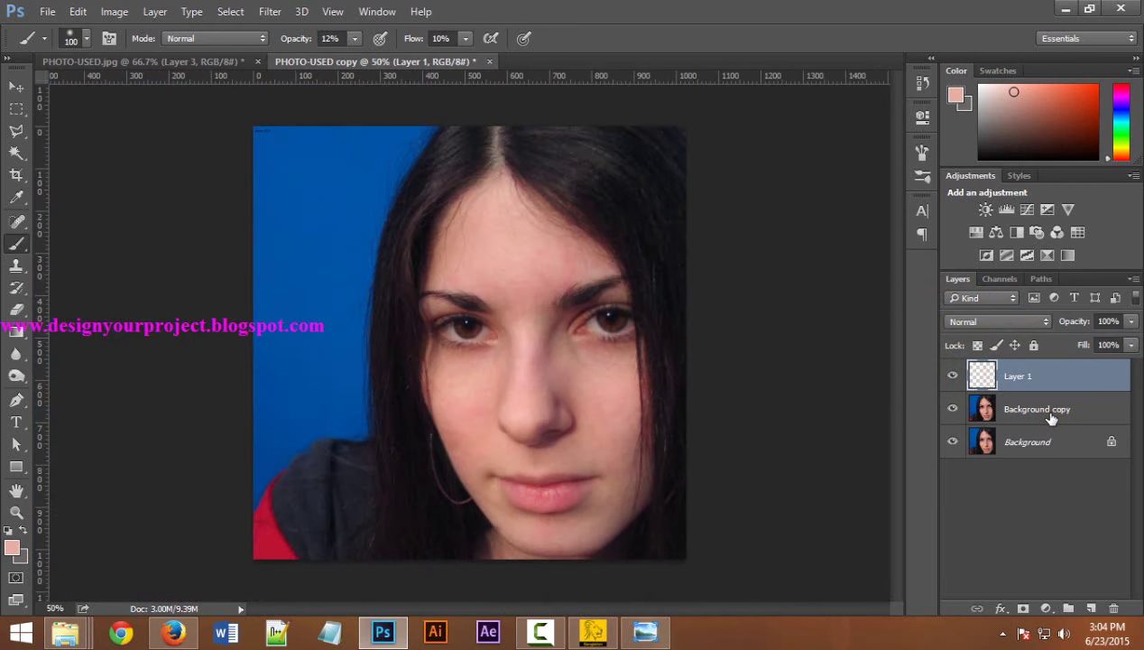
left_click(1052, 415)
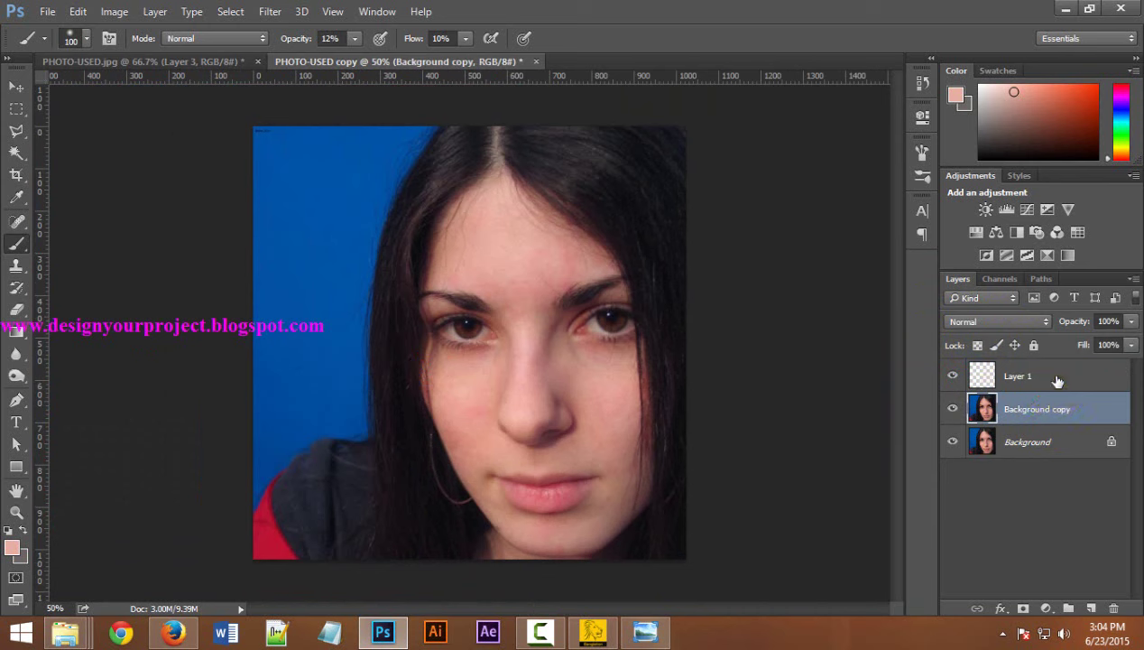
left_click(1056, 381, "shift")
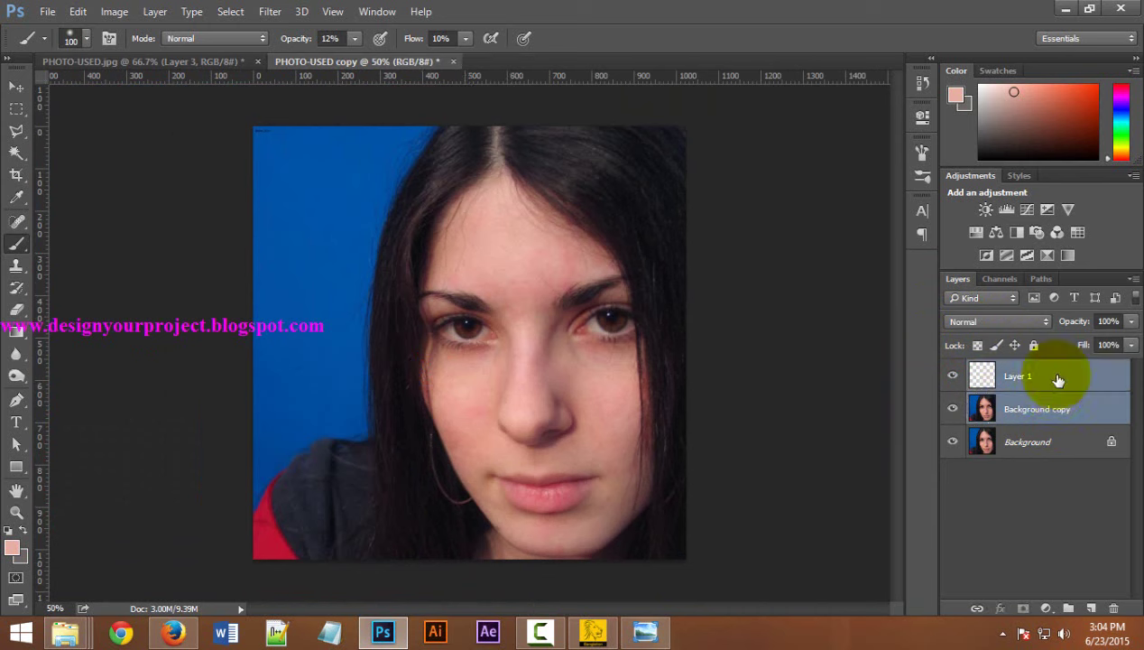
key("ctrl+shift+alt+n")
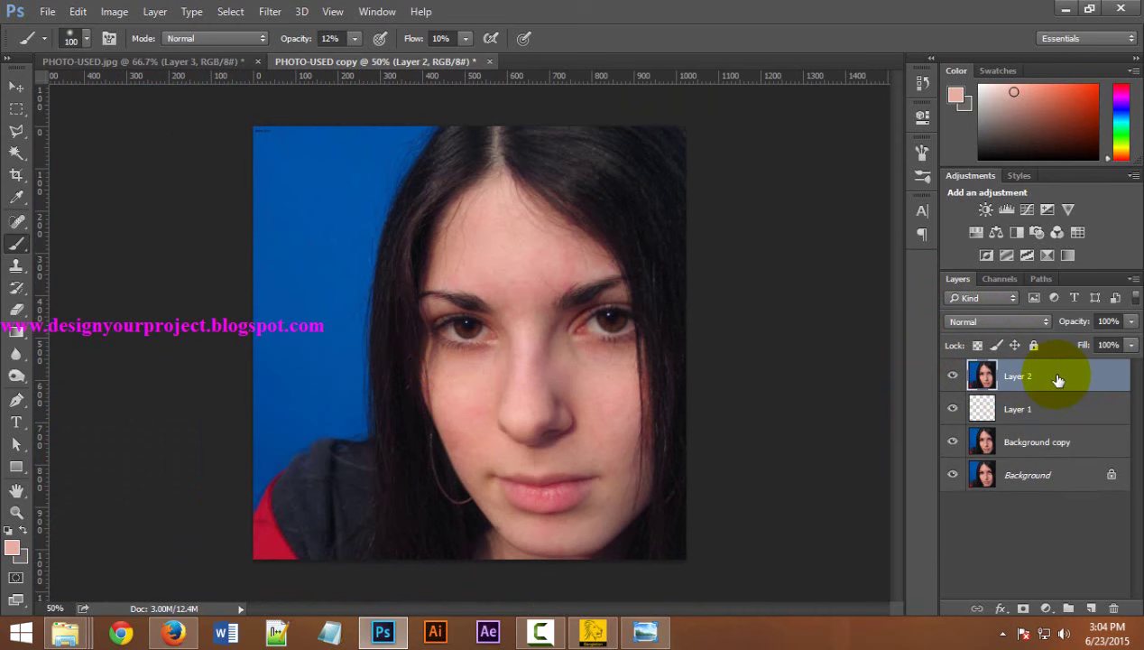
Step: Open the GREYCstoration noise filter on Layer 2 and pan its preview to the forehead
left_click(550, 202)
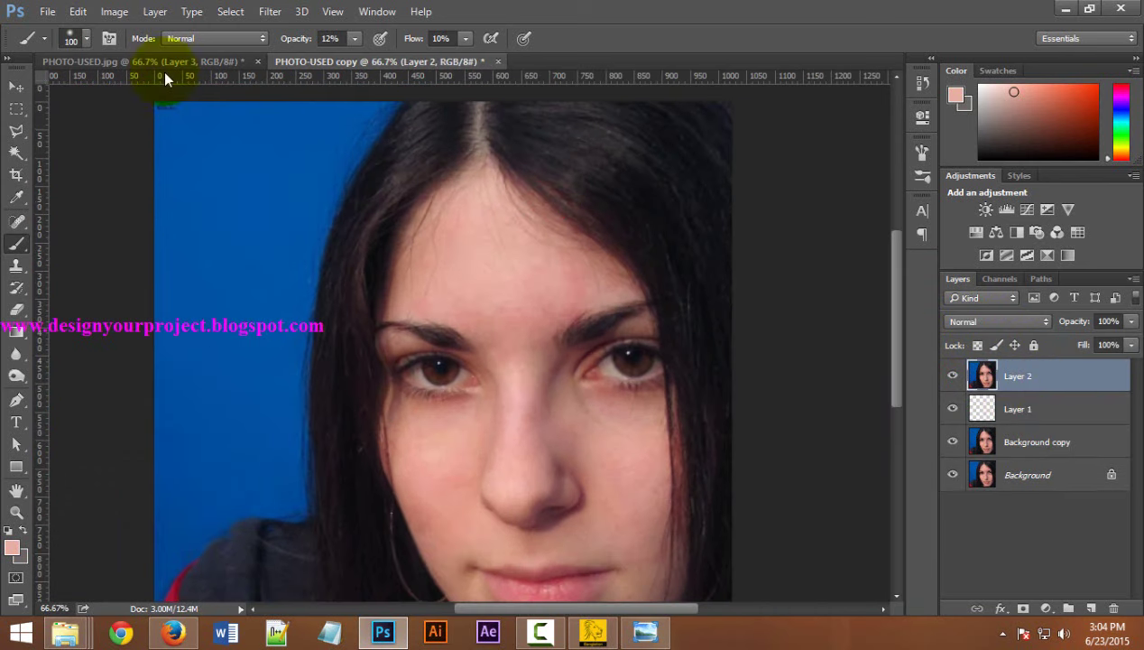
left_click(524, 220, "alt")
left_click(270, 11)
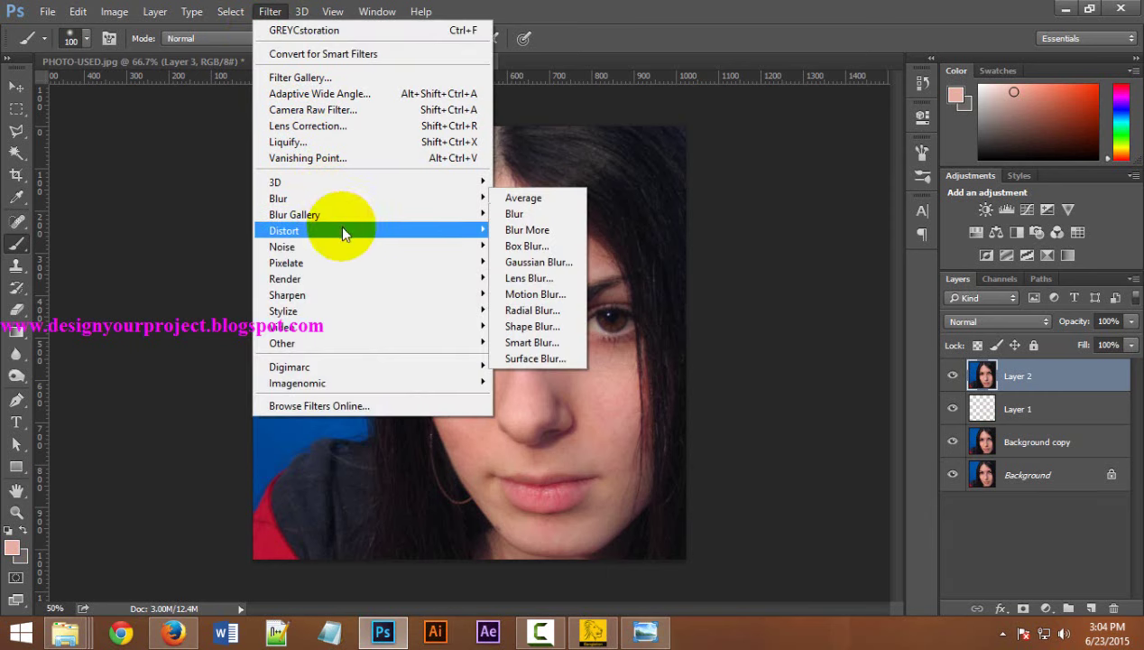
mouse_move(297, 246)
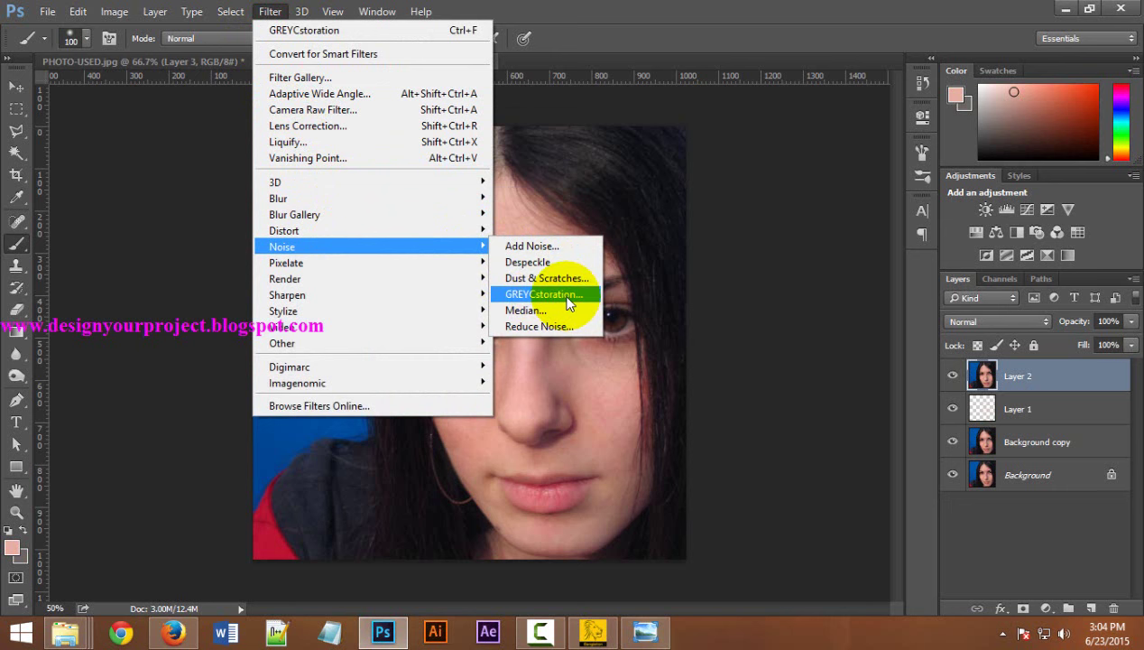
left_click(561, 302)
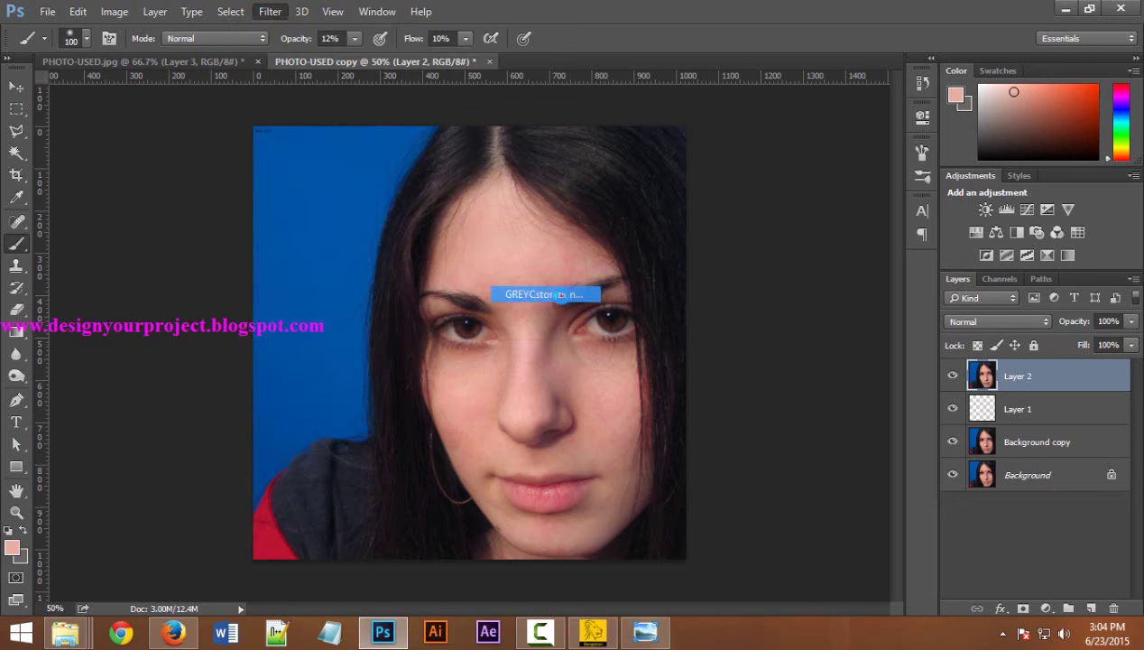
left_click_drag(606, 133, 522, 110)
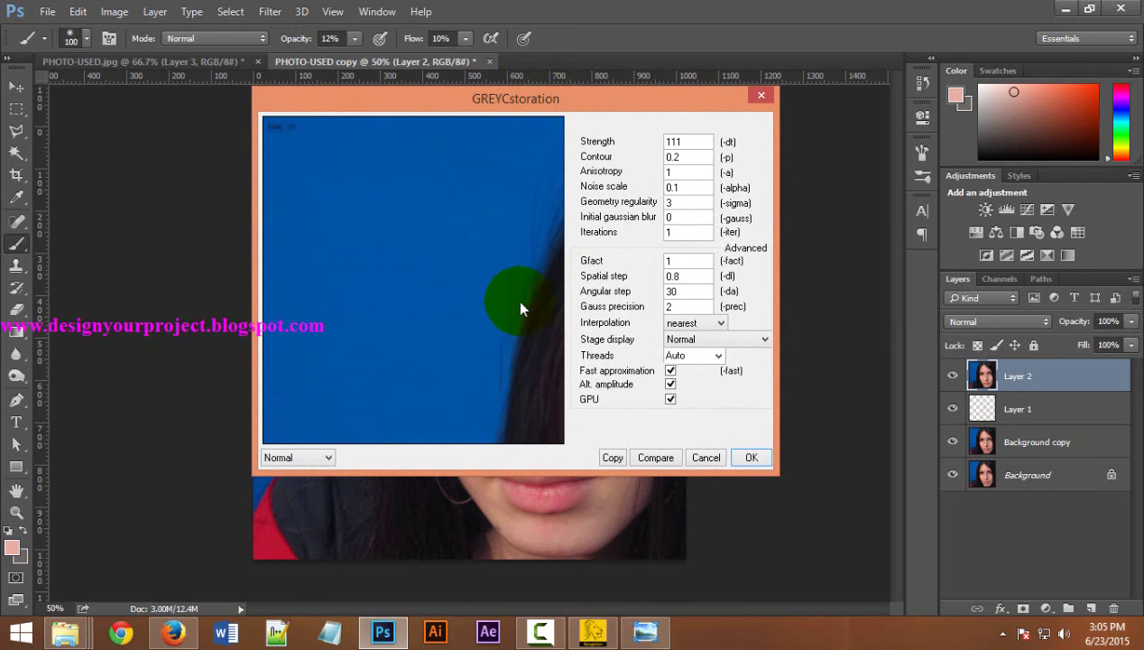
left_click_drag(519, 309, 383, 268)
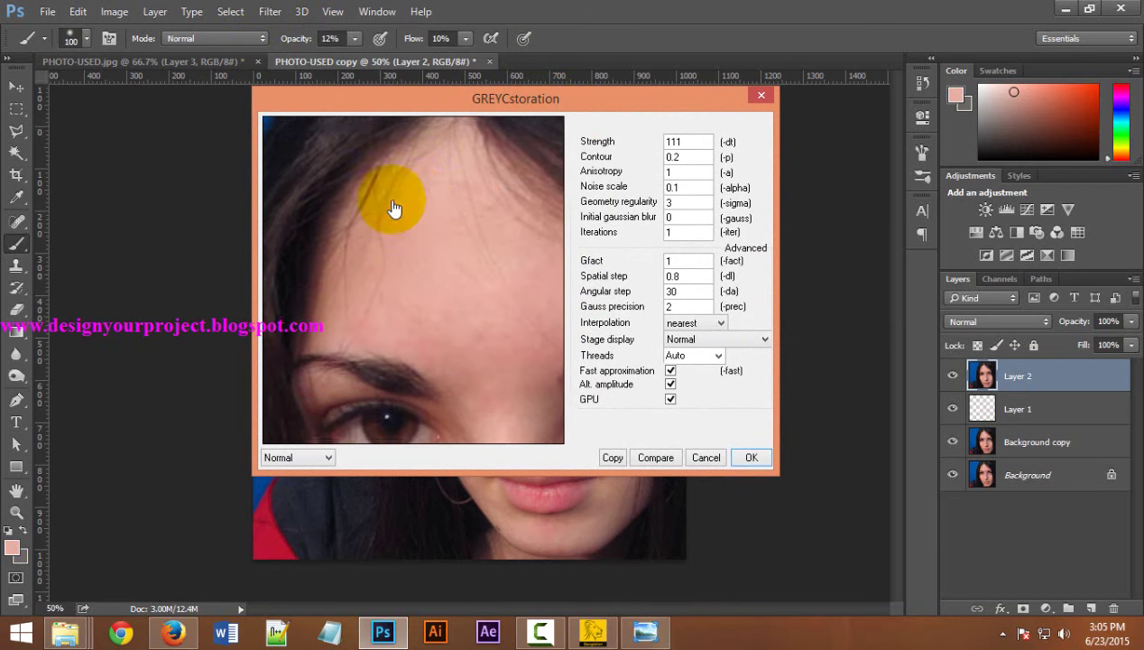
left_click_drag(393, 207, 424, 256)
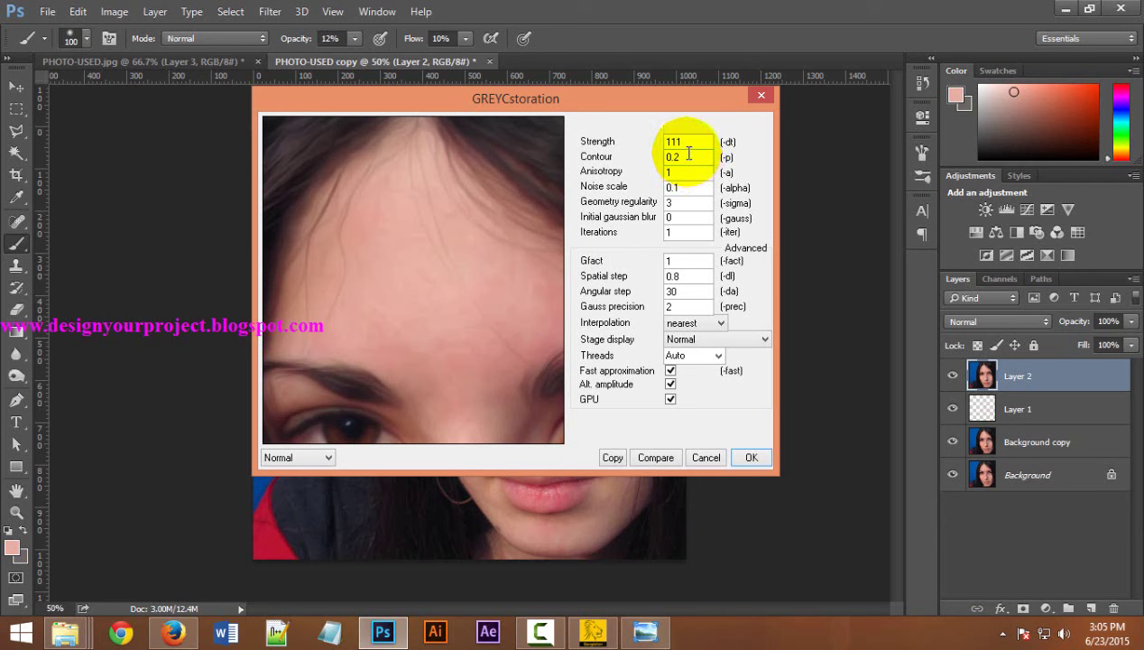
left_click(645, 632)
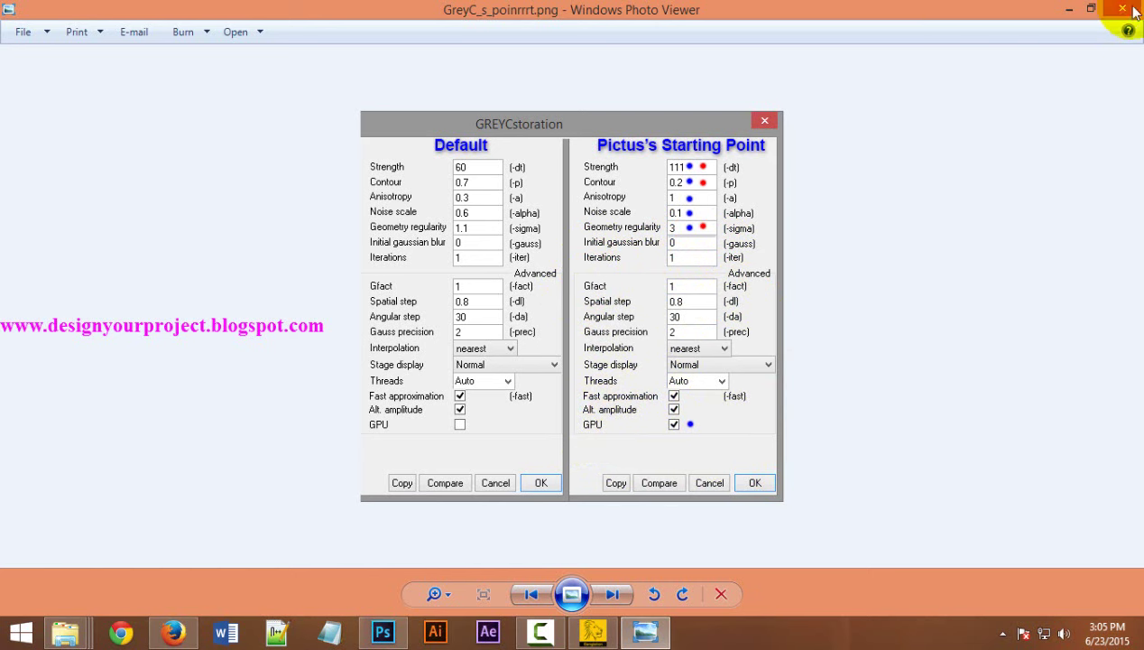
Step: Close the GREYCstoration settings comparison image in Windows Photo Viewer
left_click(1067, 11)
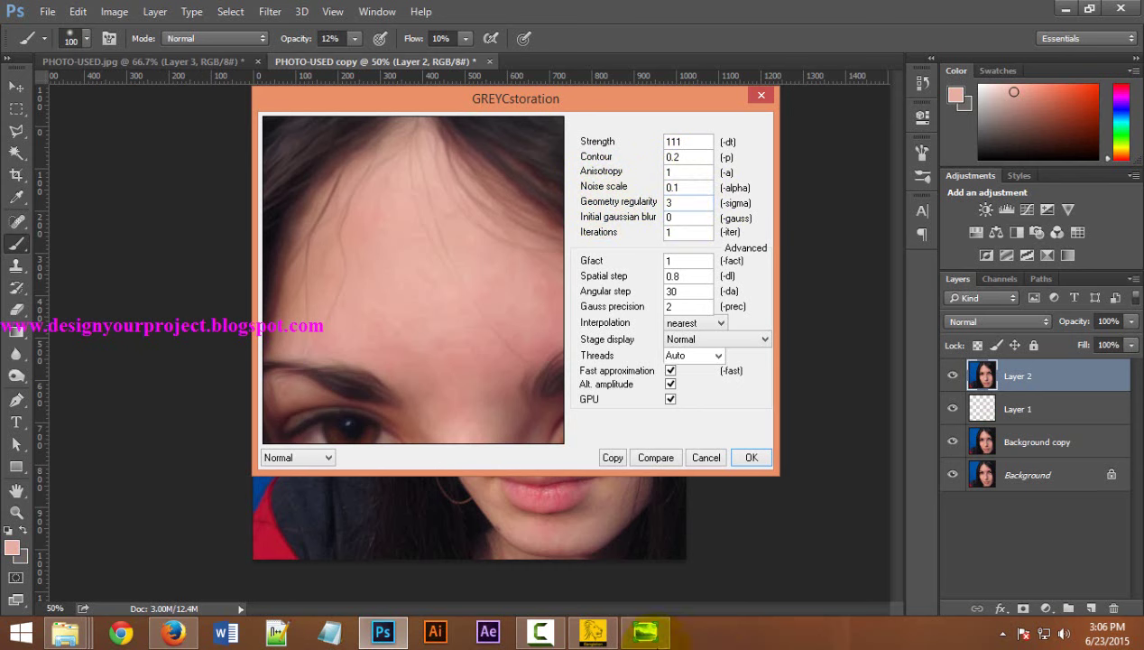
Step: Recheck the comparison image, then apply GREYCstoration with Strength 111 and Contour 0.2
left_click(647, 636)
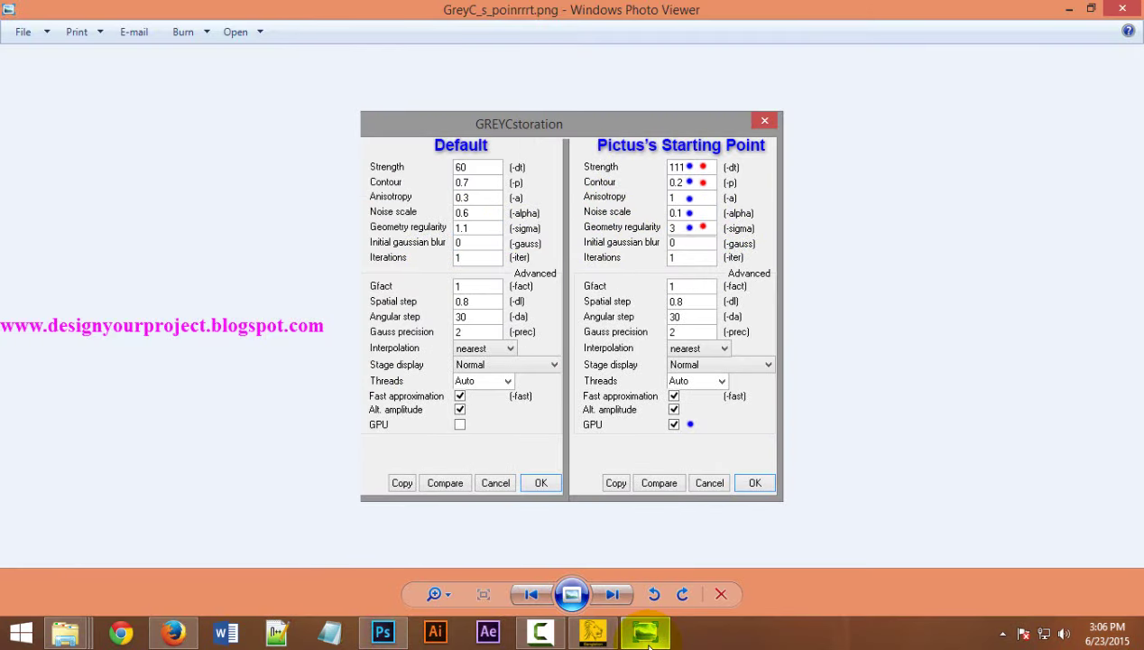
left_click(646, 636)
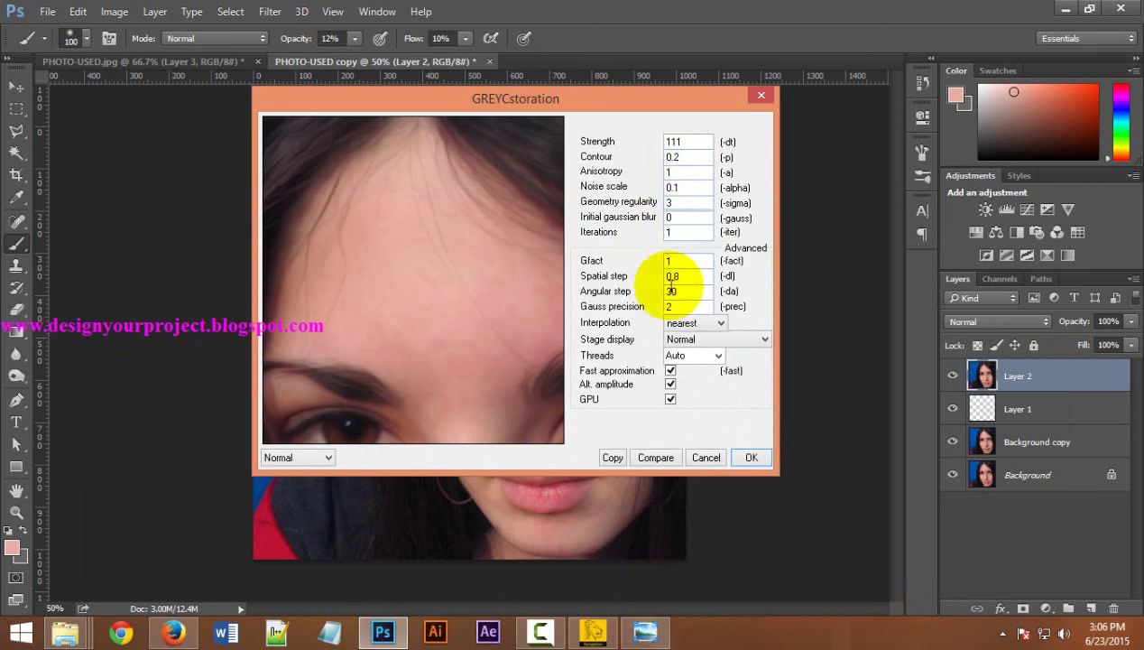
left_click(747, 457)
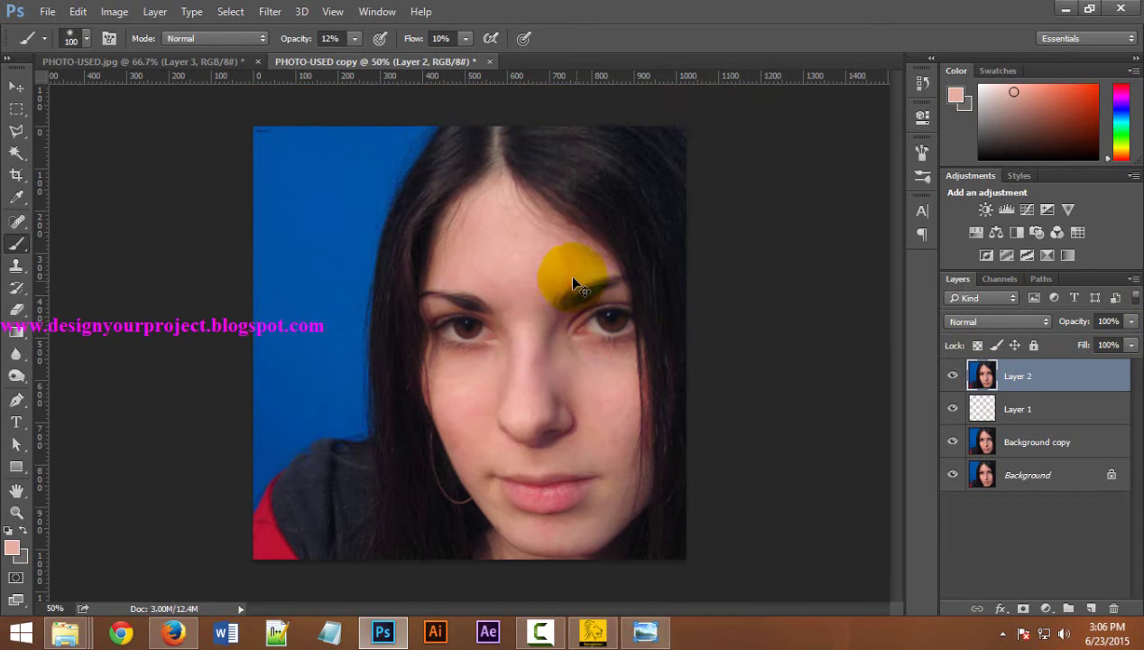
Step: Inspect the forehead smoothing, then give Layer 2 a white layer mask
left_click(559, 267, "ctrl")
key("ctrl+minus")
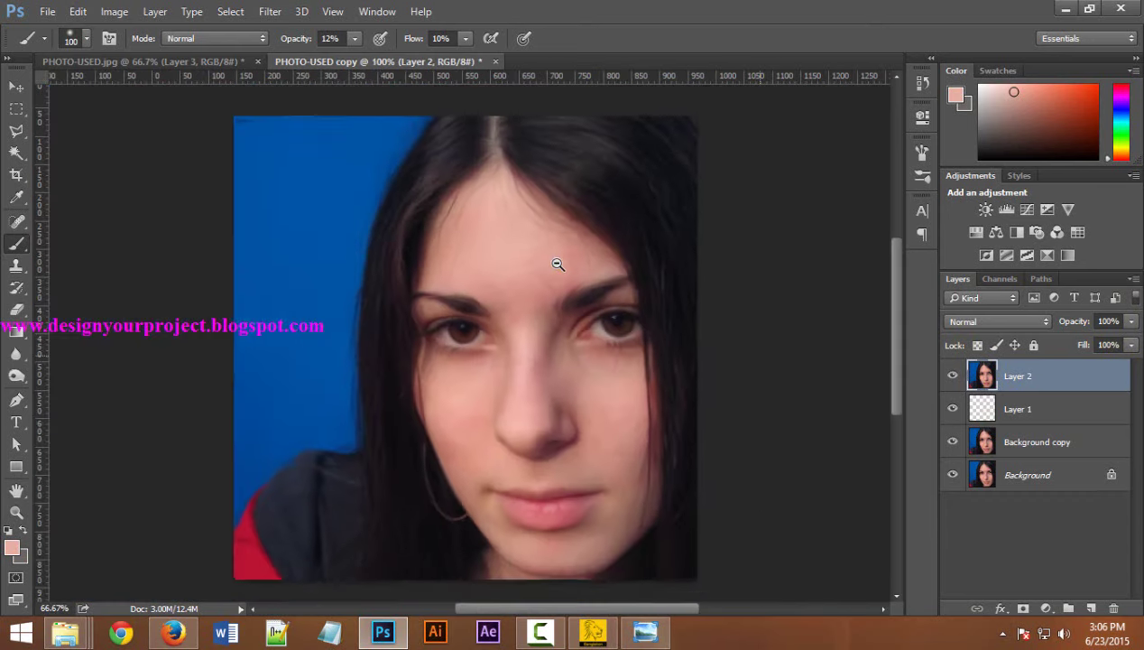
left_click_drag(349, 390, 299, 534)
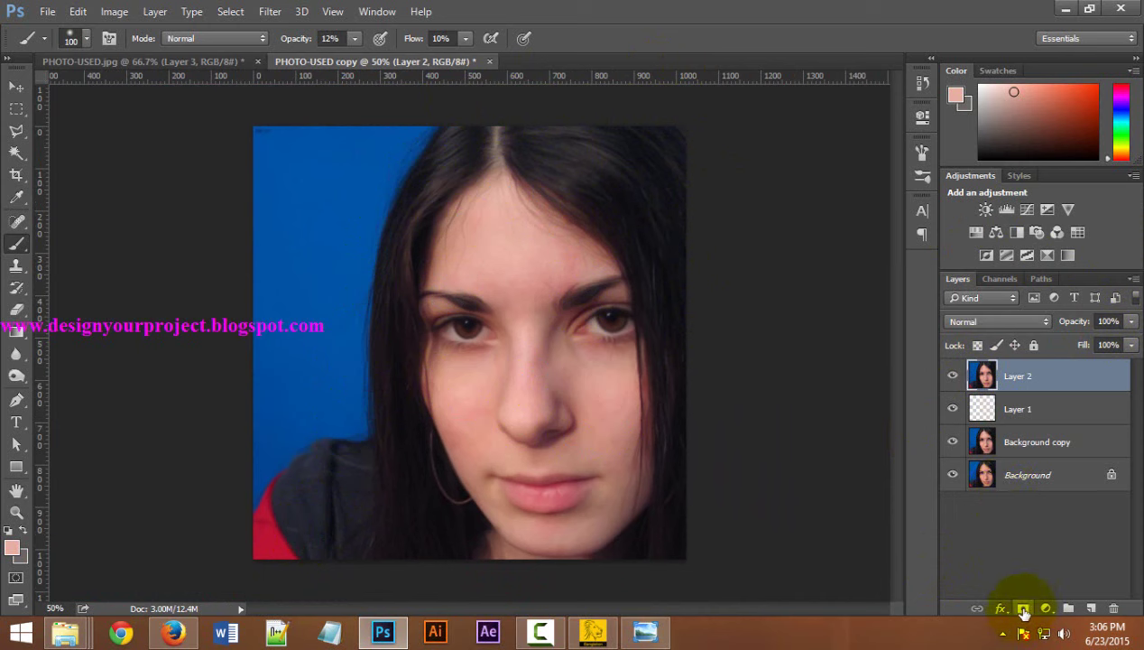
left_click(1022, 609)
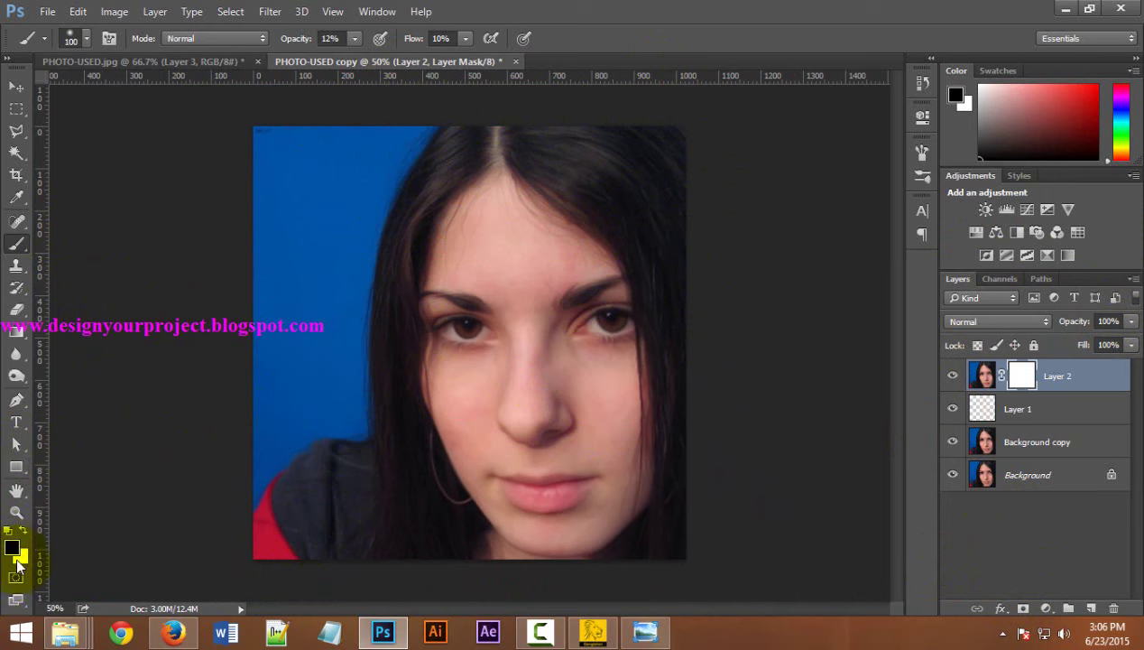
Step: Set the brush to 100% opacity and flow, and mask the left hair edge
left_click(356, 39)
left_click(464, 39)
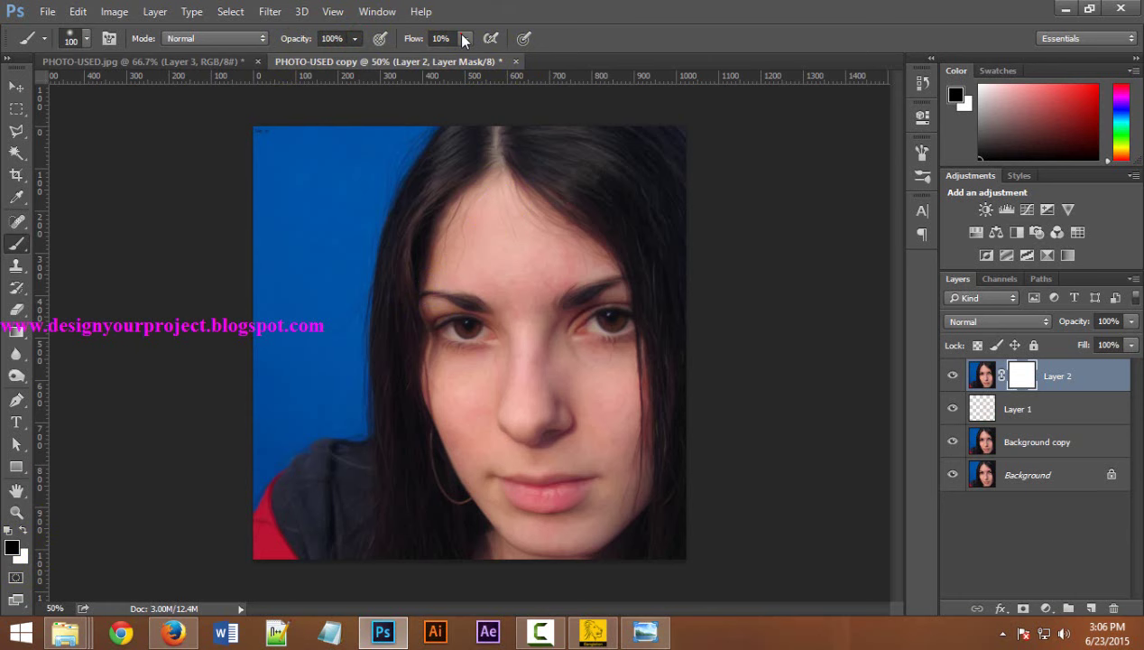
left_click(394, 176)
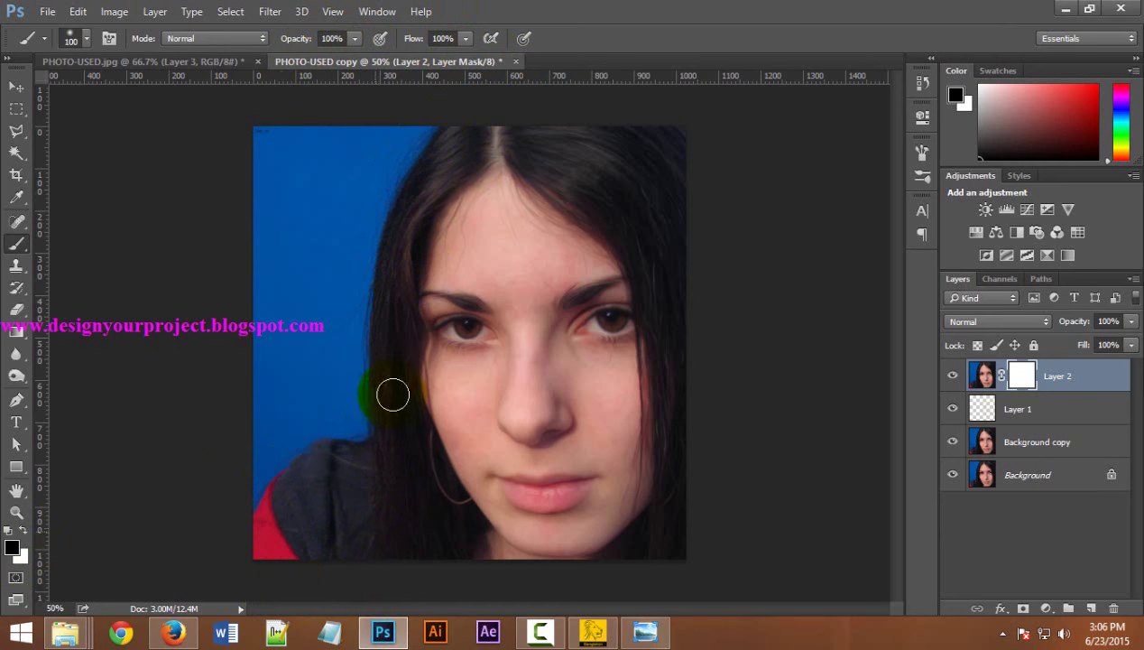
mouse_move(392, 392)
left_mouse_down()
mouse_move(372, 363)
mouse_move(394, 226)
left_mouse_up()
Step: Paint black on the mask along the right-side hair and lower hair by the chin
left_click(394, 226, "ctrl")
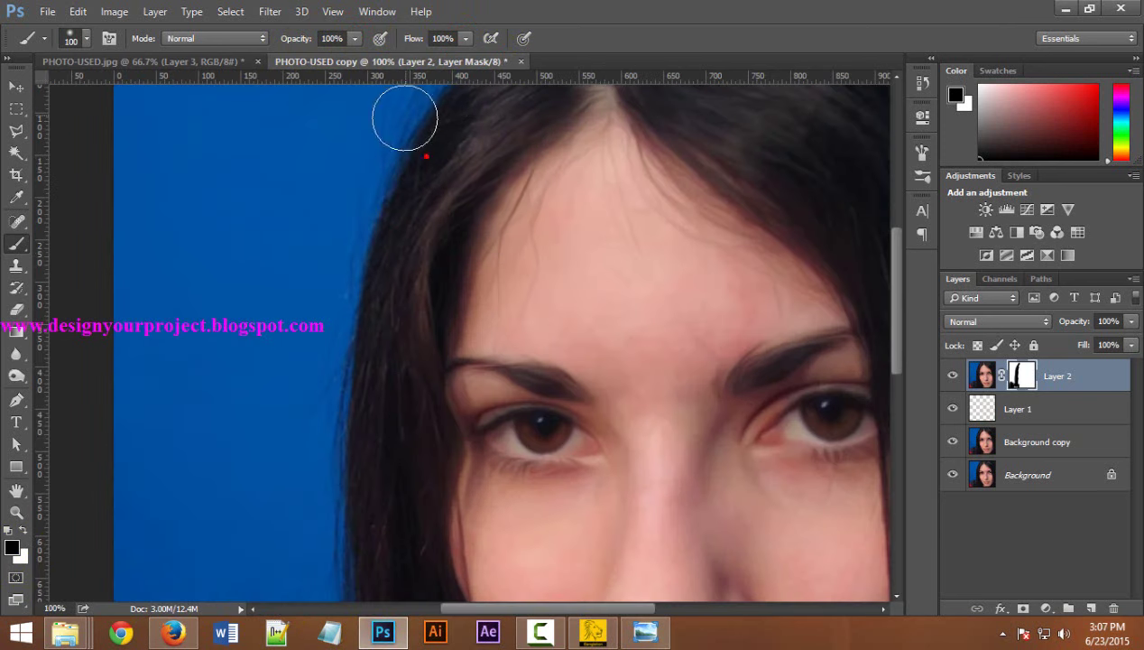
scroll(406, 355, "up", 3)
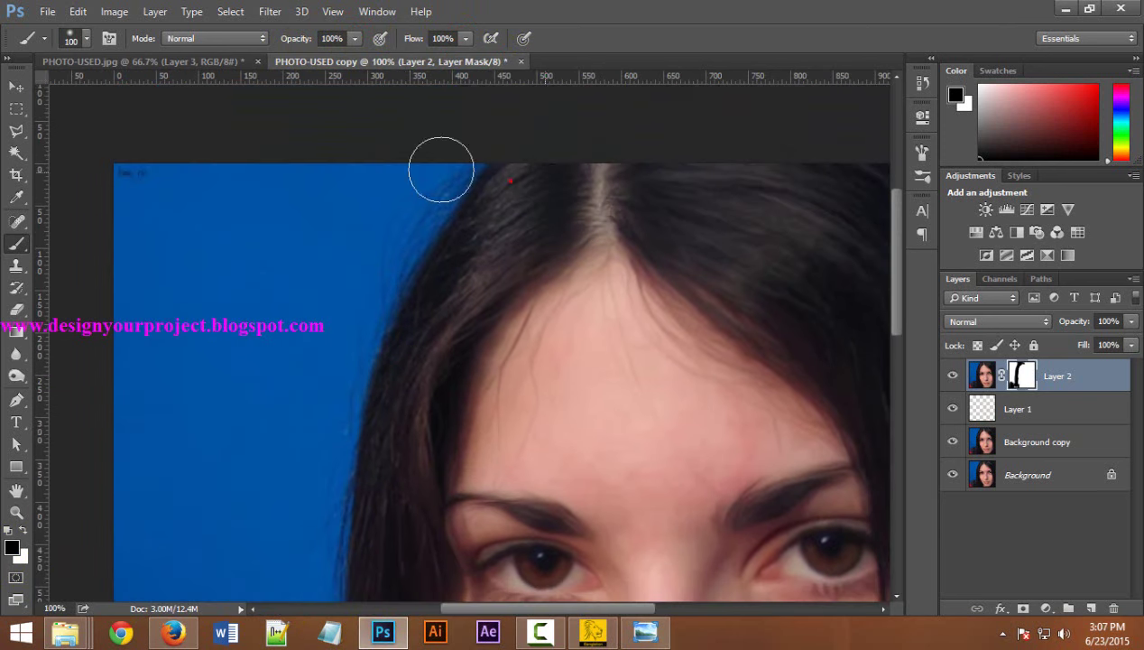
mouse_move(607, 184)
left_mouse_down()
mouse_move(220, 266)
mouse_move(215, 233)
left_mouse_up()
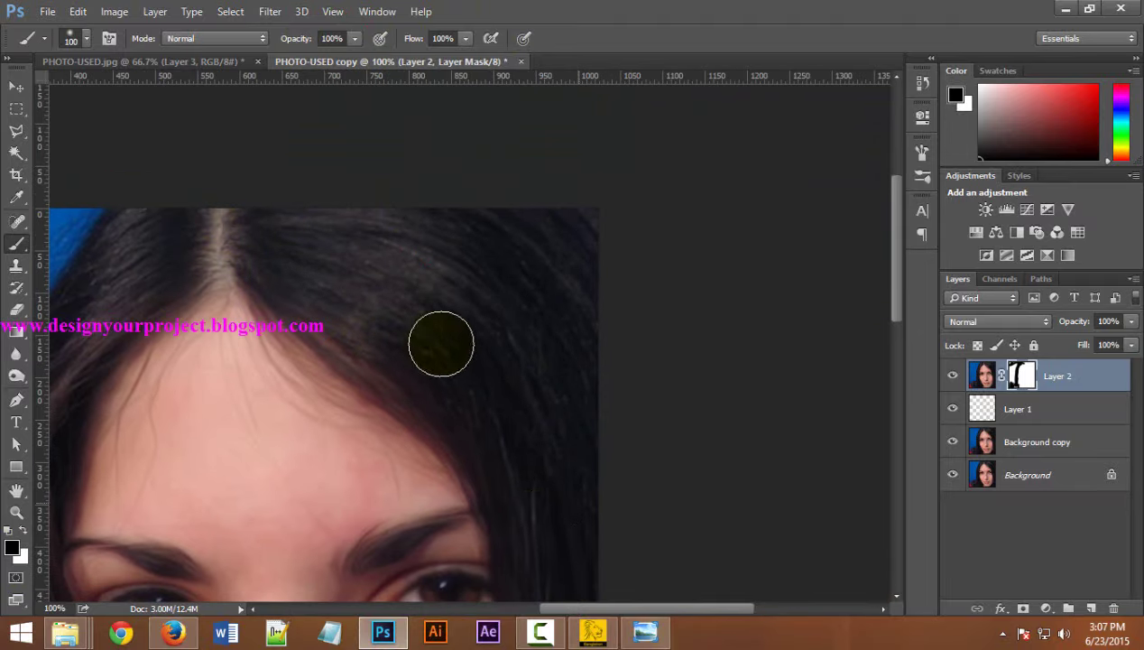
left_click_drag(507, 370, 471, 226)
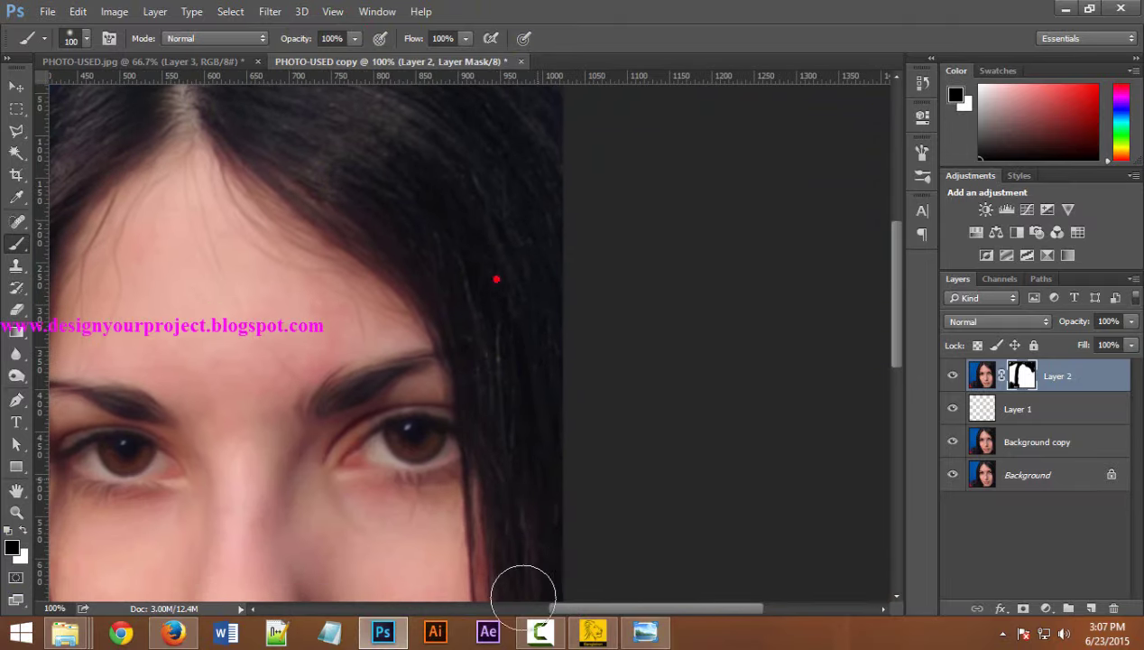
left_click_drag(526, 383, 525, 253)
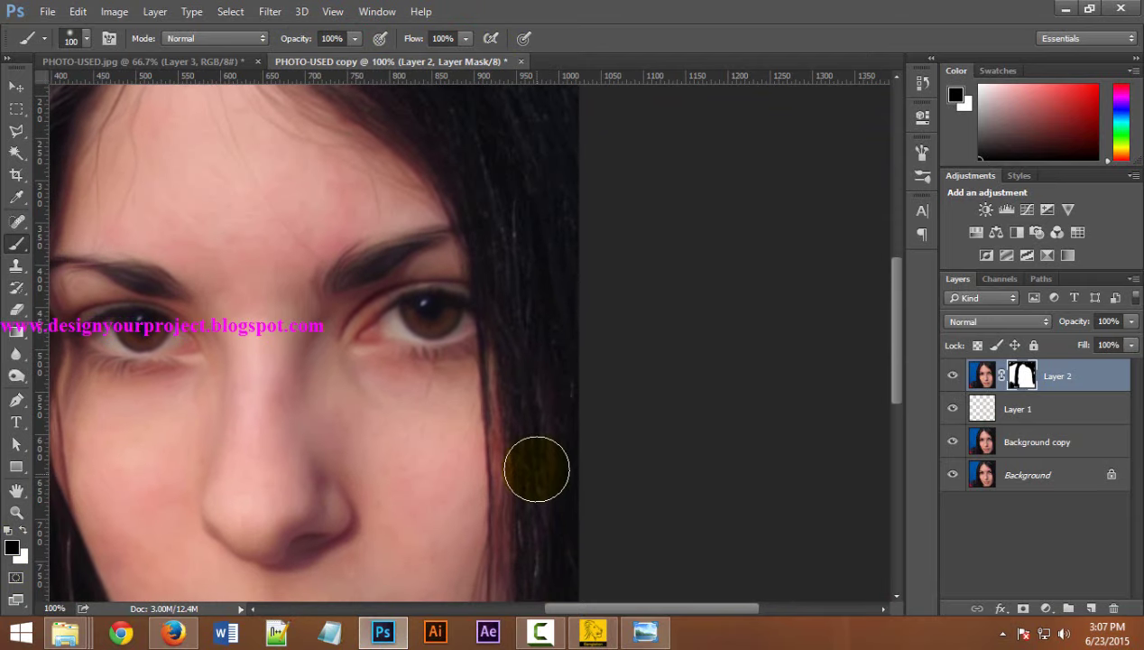
key("ctrl+r")
left_click_drag(534, 468, 541, 306)
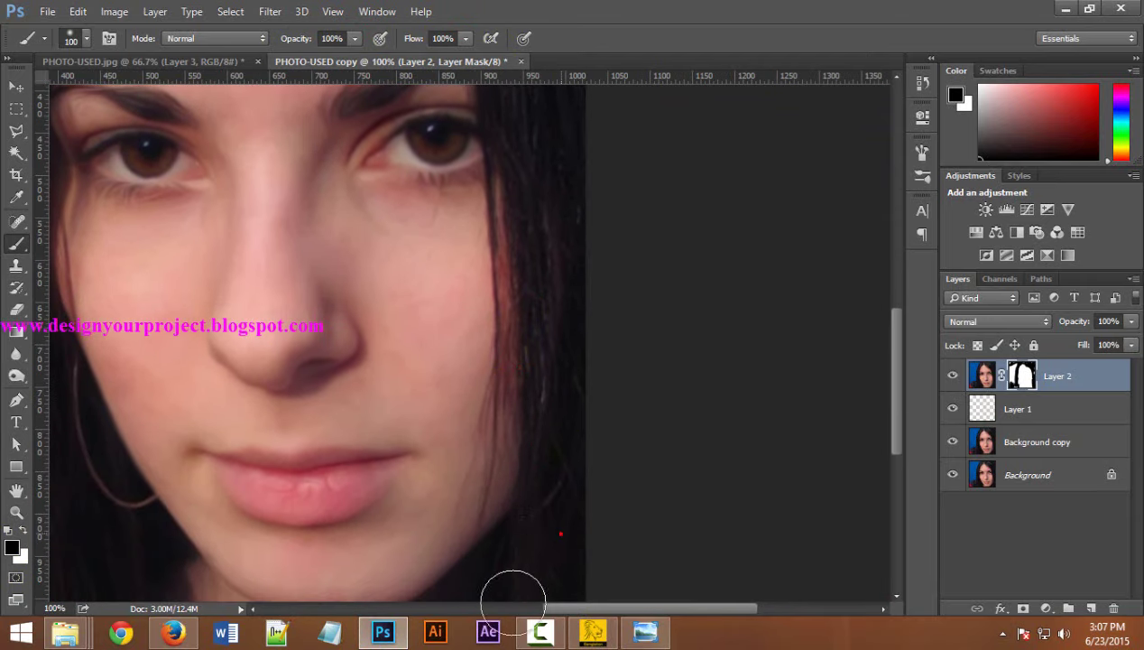
left_click_drag(459, 518, 557, 376)
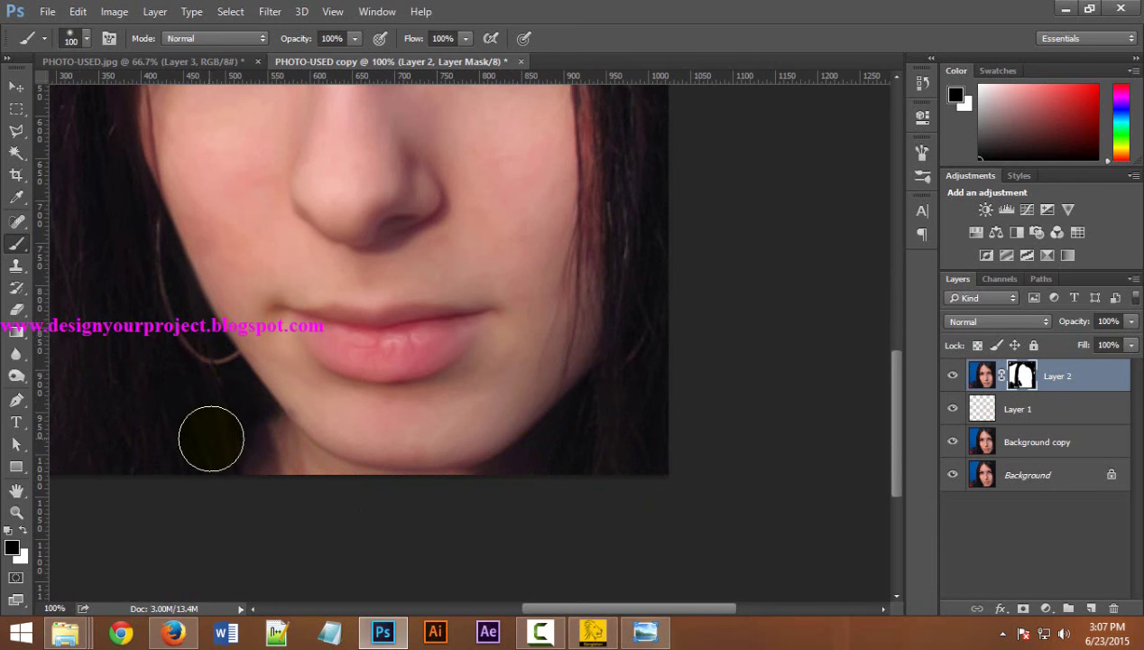
left_click(303, 351, "alt")
left_click(593, 302)
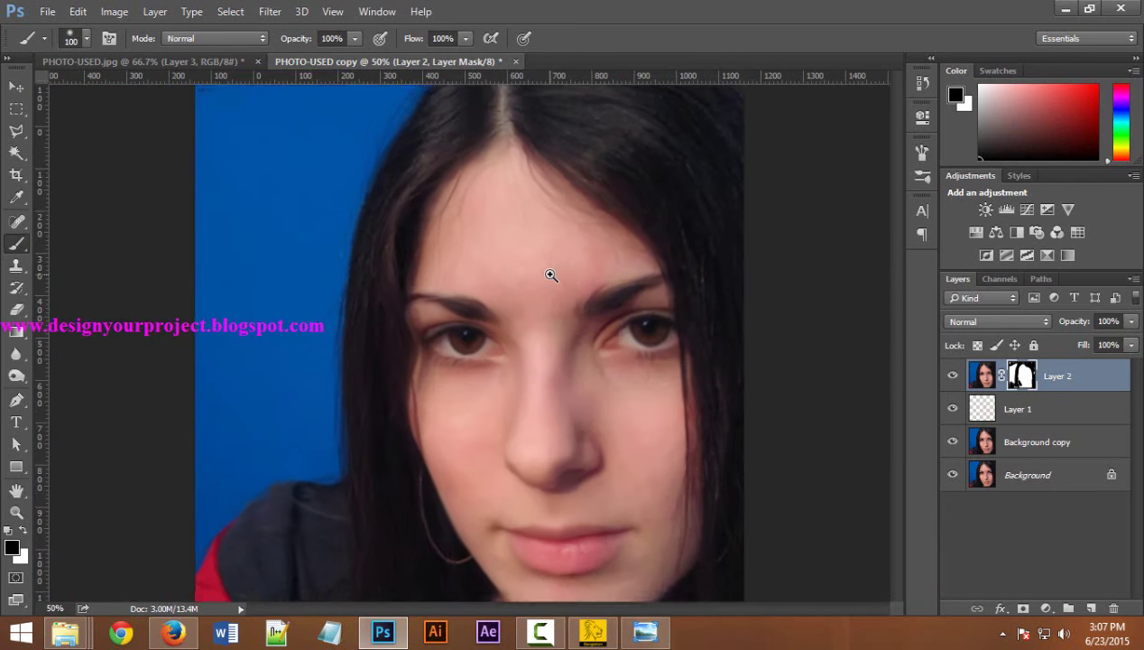
Step: Paint black at 74% opacity over both eyes and the left eyebrow on the mask
left_click(507, 412)
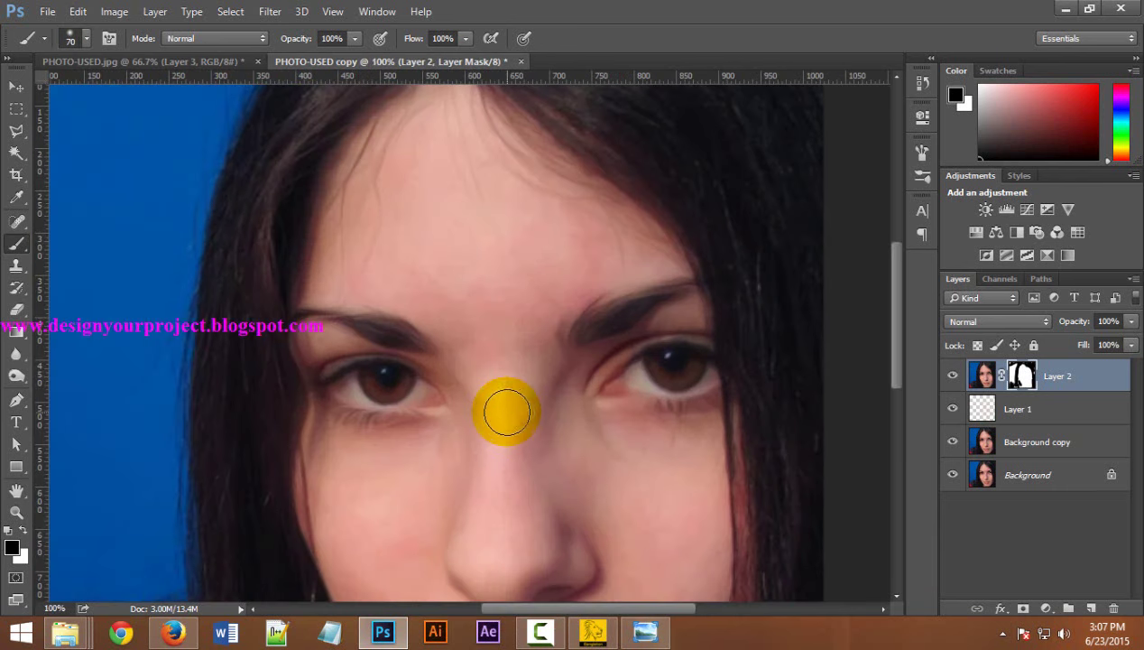
left_click(374, 385)
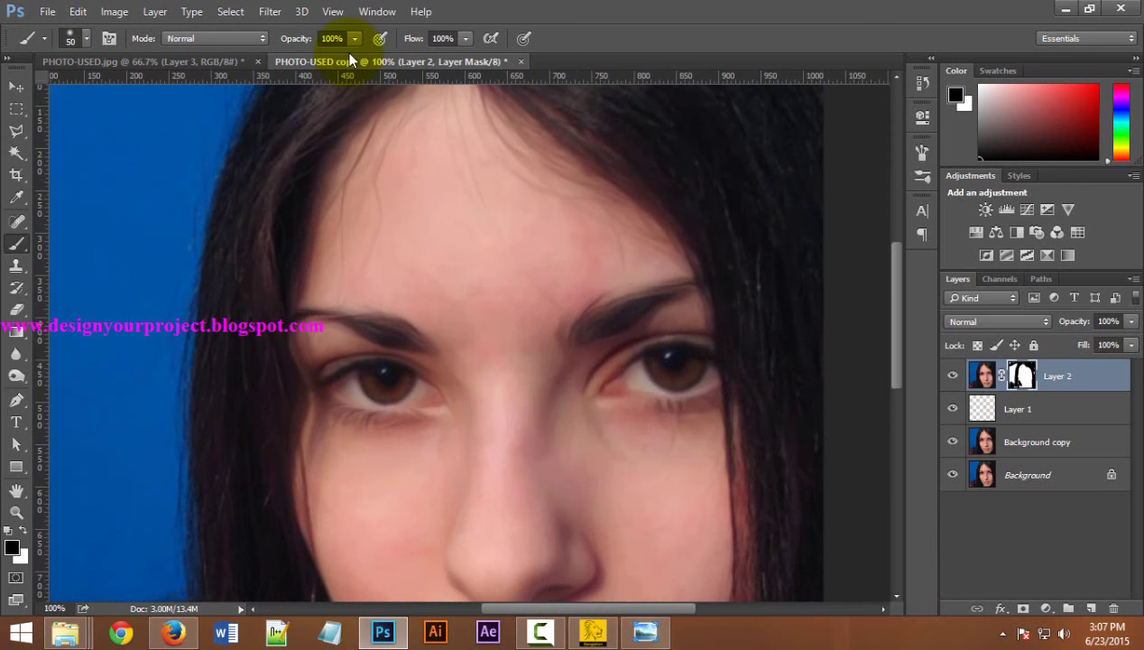
left_click_drag(352, 63, 330, 60)
mouse_move(332, 379)
left_mouse_down()
mouse_move(354, 392)
mouse_move(409, 388)
mouse_move(358, 390)
mouse_move(370, 403)
left_mouse_up()
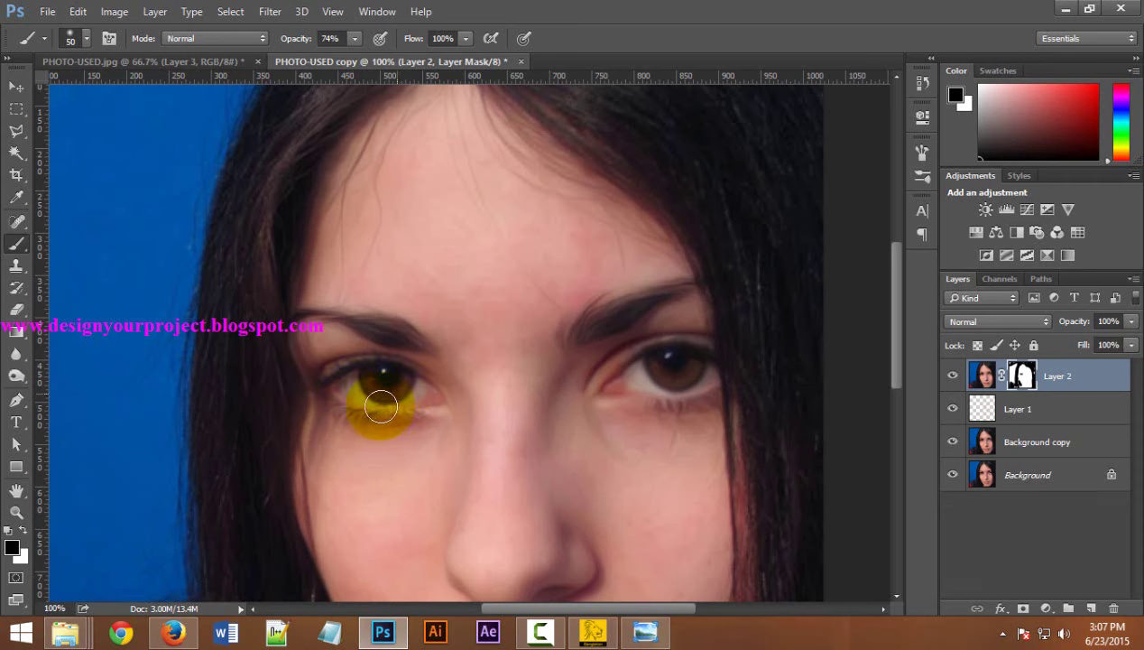
left_click(642, 352)
mouse_move(615, 370)
left_mouse_down()
mouse_move(471, 330)
mouse_move(532, 325)
mouse_move(463, 272)
mouse_move(452, 276)
mouse_move(519, 249)
mouse_move(447, 273)
mouse_move(459, 255)
mouse_move(529, 248)
mouse_move(464, 272)
mouse_move(327, 246)
left_mouse_up()
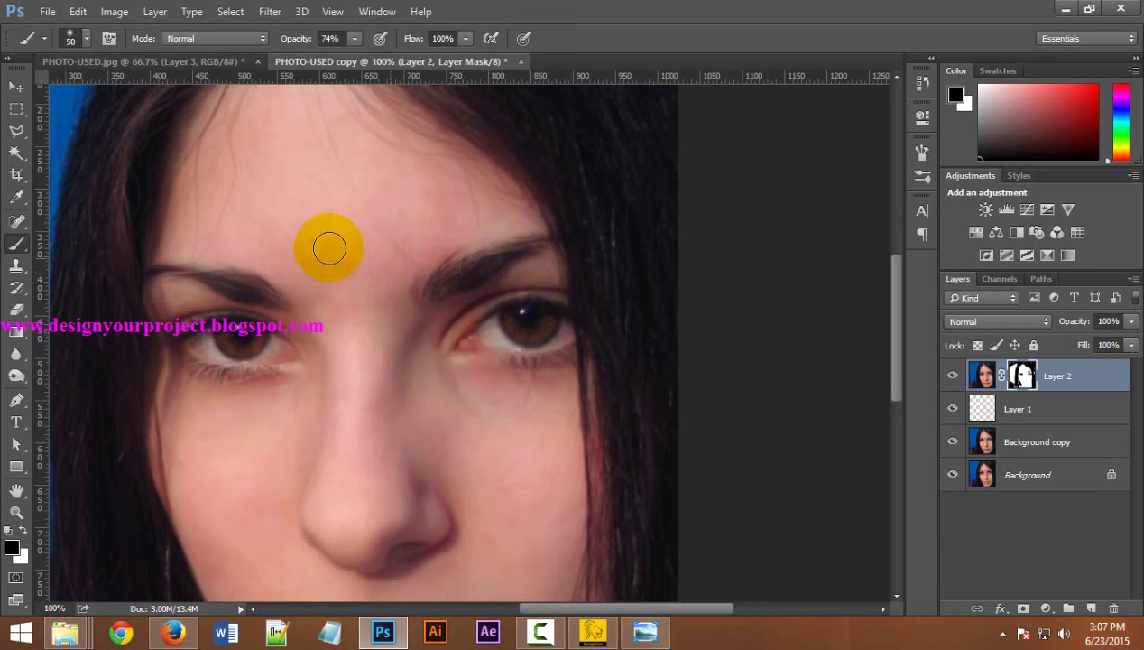
mouse_move(208, 274)
left_mouse_down()
mouse_move(135, 264)
mouse_move(243, 289)
mouse_move(232, 294)
mouse_move(148, 265)
mouse_move(355, 285)
left_mouse_up()
scroll(362, 158, "up", 2)
key("ctrl+minus")
key("ctrl+minus")
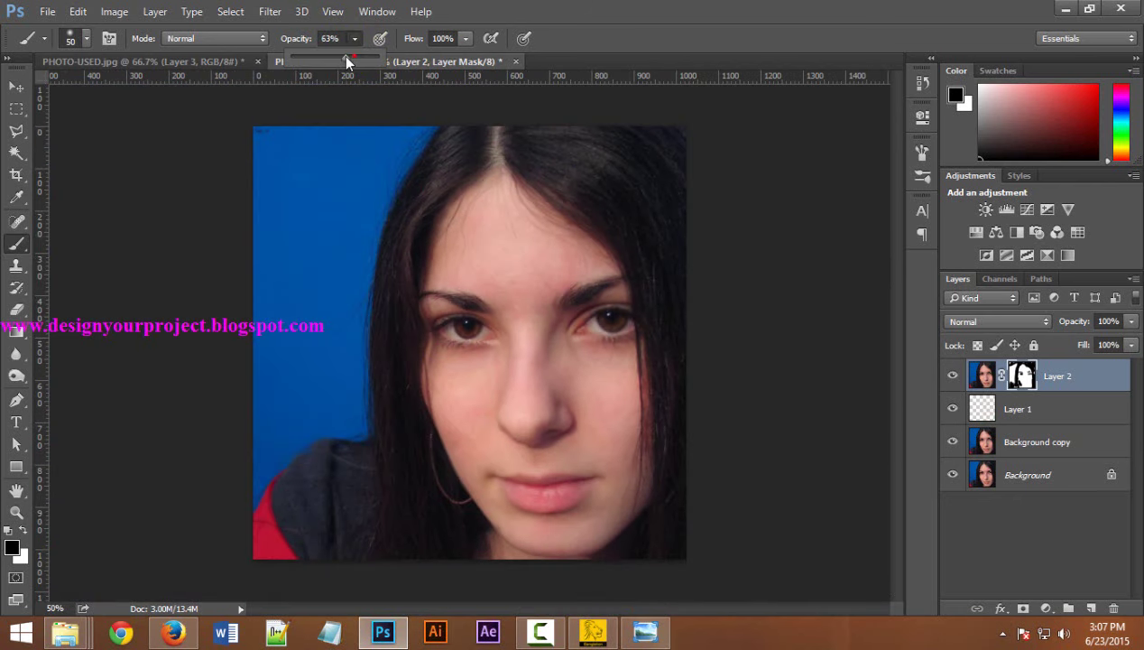
Step: At 63% opacity, unmask the hair parting and the area under the left eye
left_click_drag(494, 146, 492, 200)
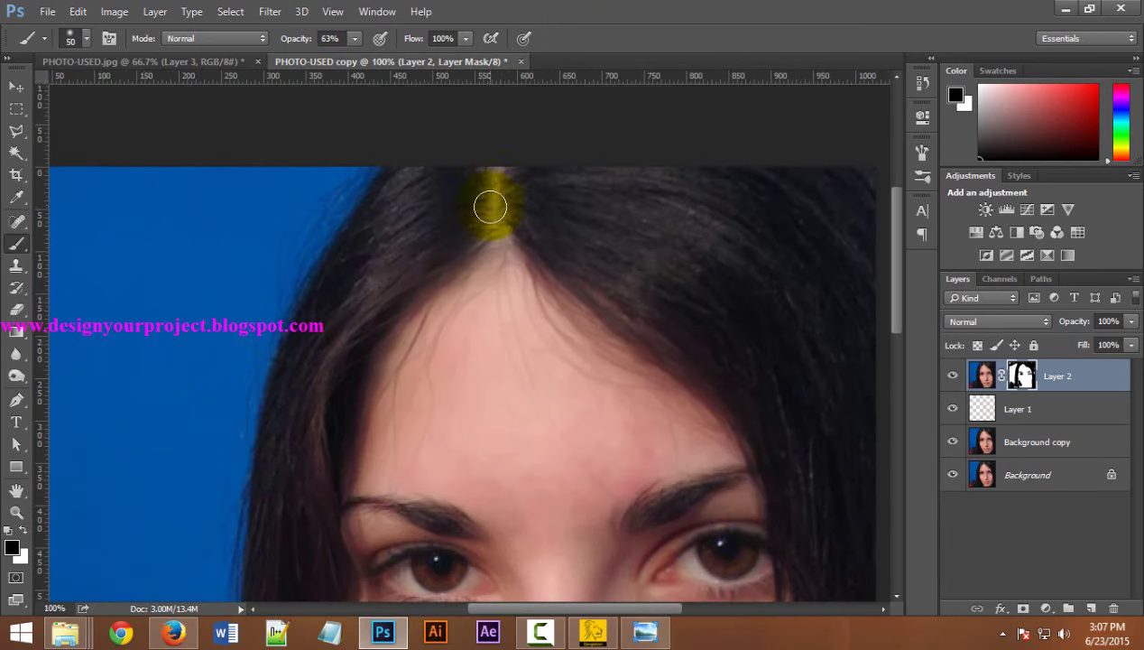
left_click(424, 289)
left_click(550, 266)
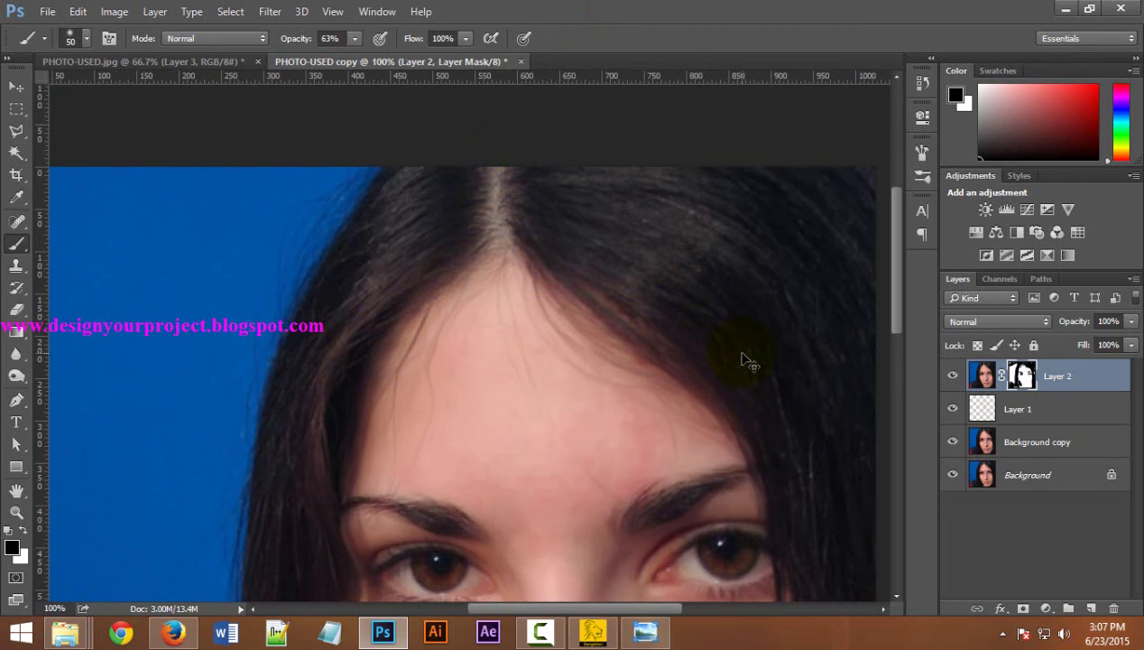
left_click_drag(745, 361, 697, 355)
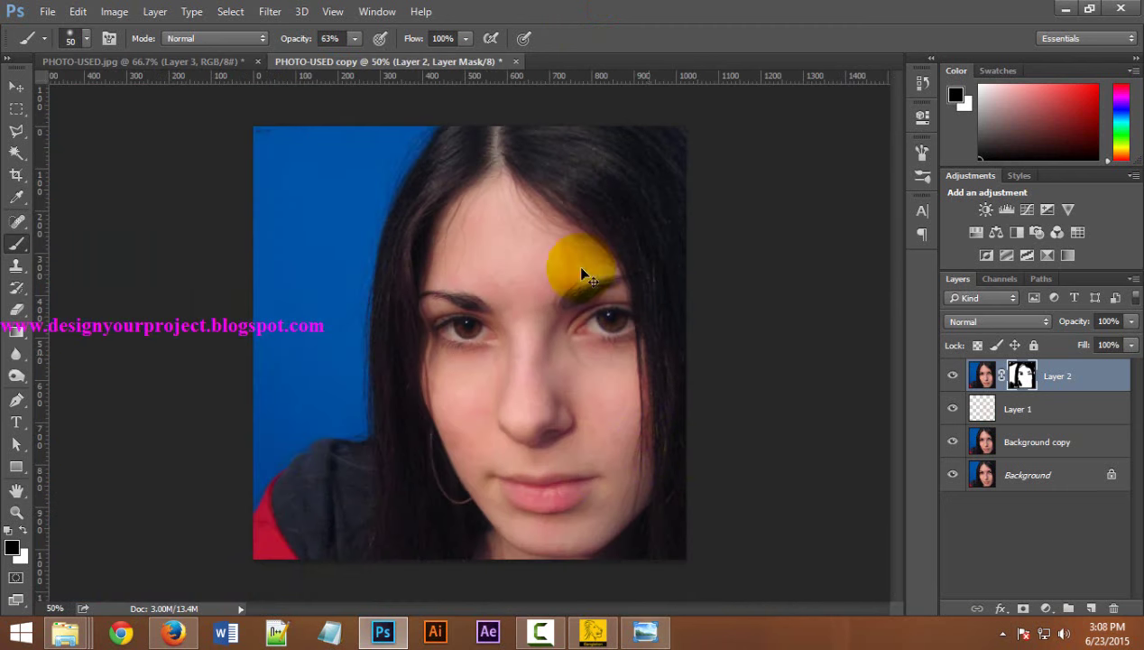
left_click_drag(582, 275, 653, 309)
mouse_move(597, 453)
left_mouse_down()
mouse_move(619, 426)
mouse_move(677, 403)
mouse_move(592, 428)
mouse_move(350, 432)
mouse_move(273, 416)
mouse_move(362, 435)
mouse_move(293, 429)
mouse_move(270, 392)
left_mouse_up()
Step: Shrink the brush to 30 px, paint detail back into both eyes, and zoom out to 33.3%
key("bracketleft")
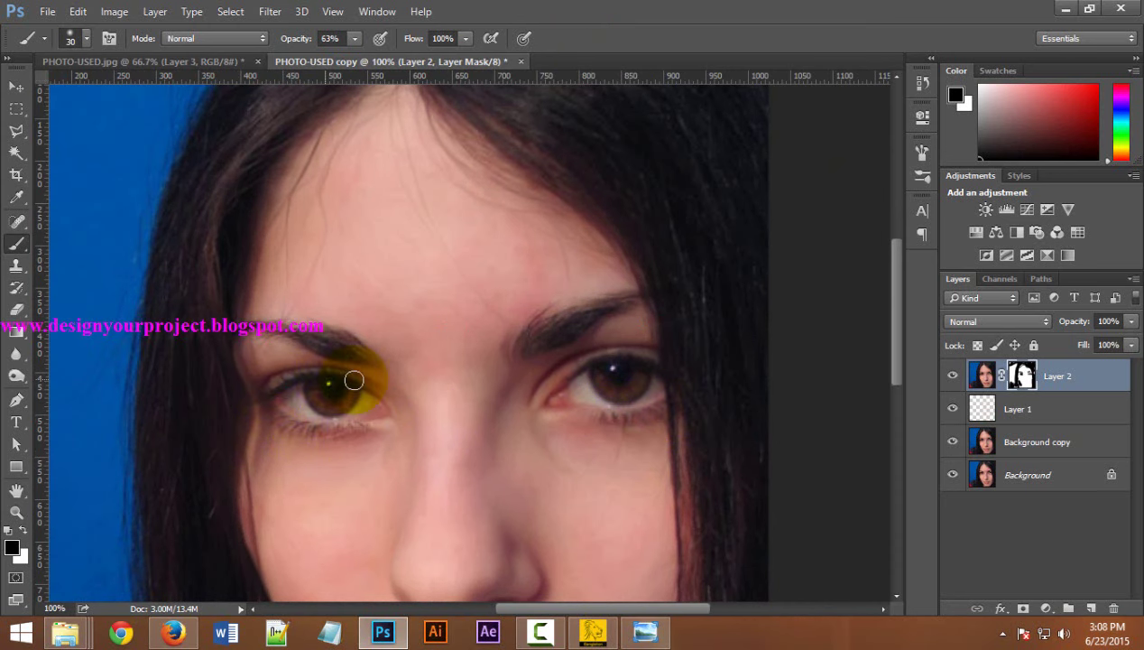
left_click_drag(354, 380, 383, 379)
left_click_drag(619, 367, 596, 376)
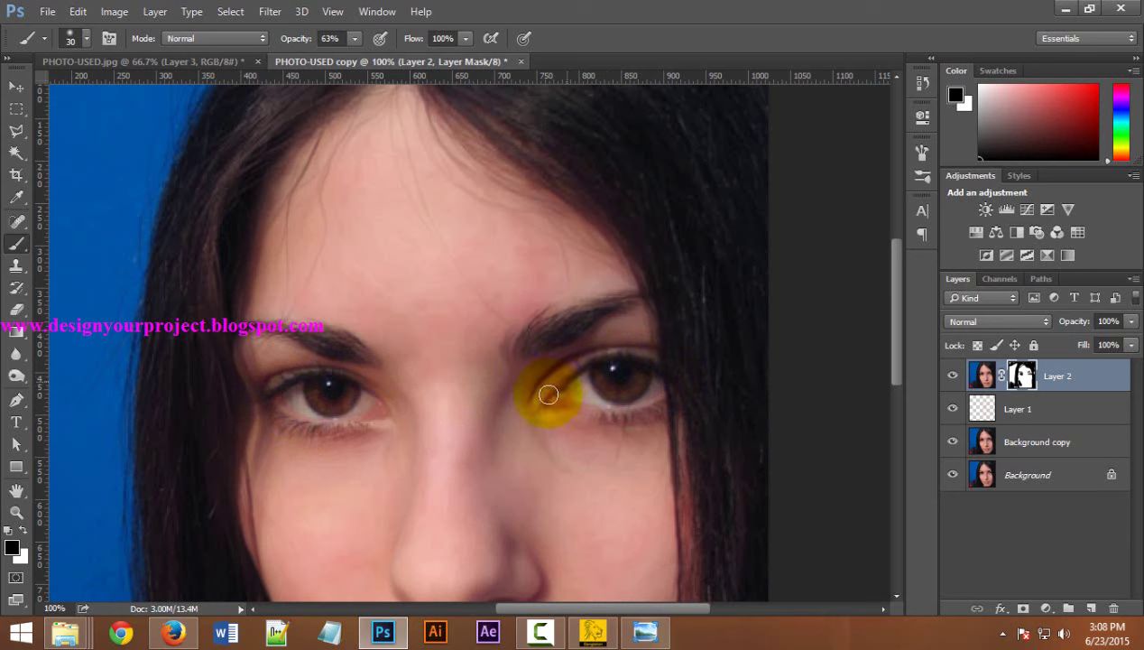
left_click_drag(597, 369, 664, 383)
left_click_drag(520, 500, 356, 404)
key("ctrl+minus")
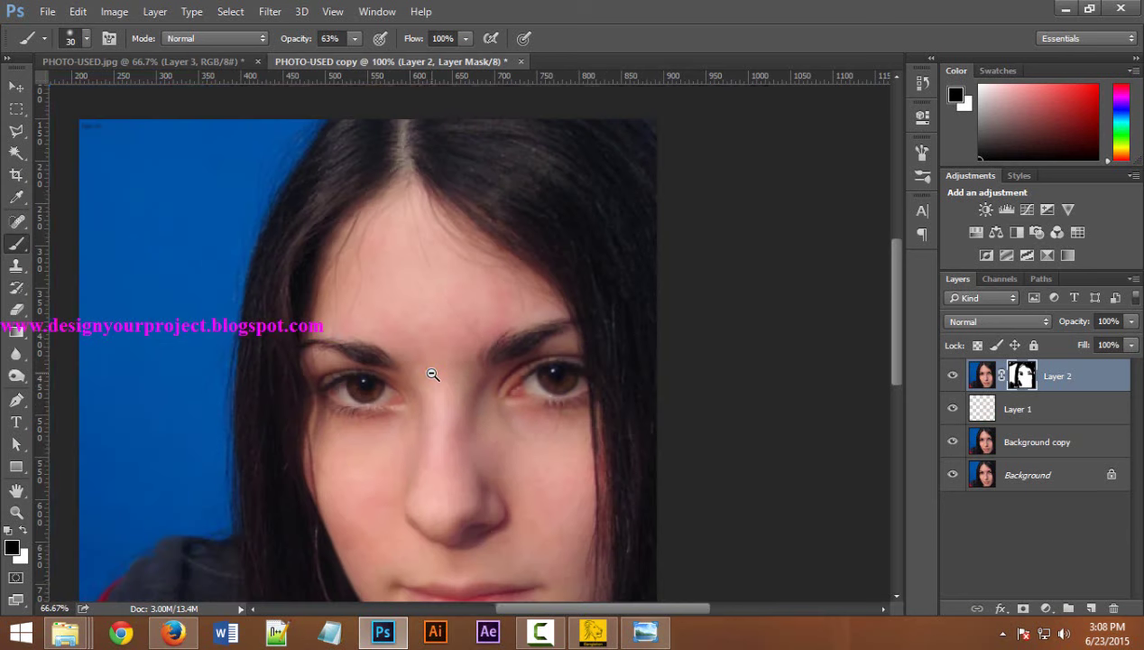
key("ctrl+minus")
key("ctrl+minus")
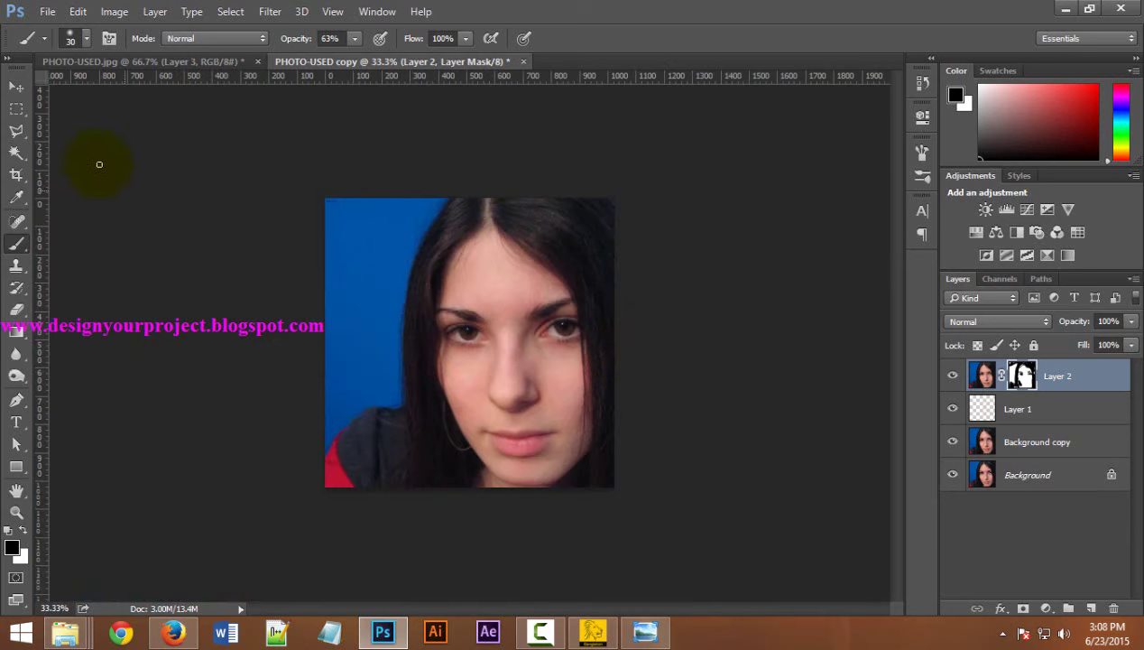
Step: Compare against PHOTO-USED.jpg with its Layer 3 hidden, and reset colours to black and white
left_click(158, 64)
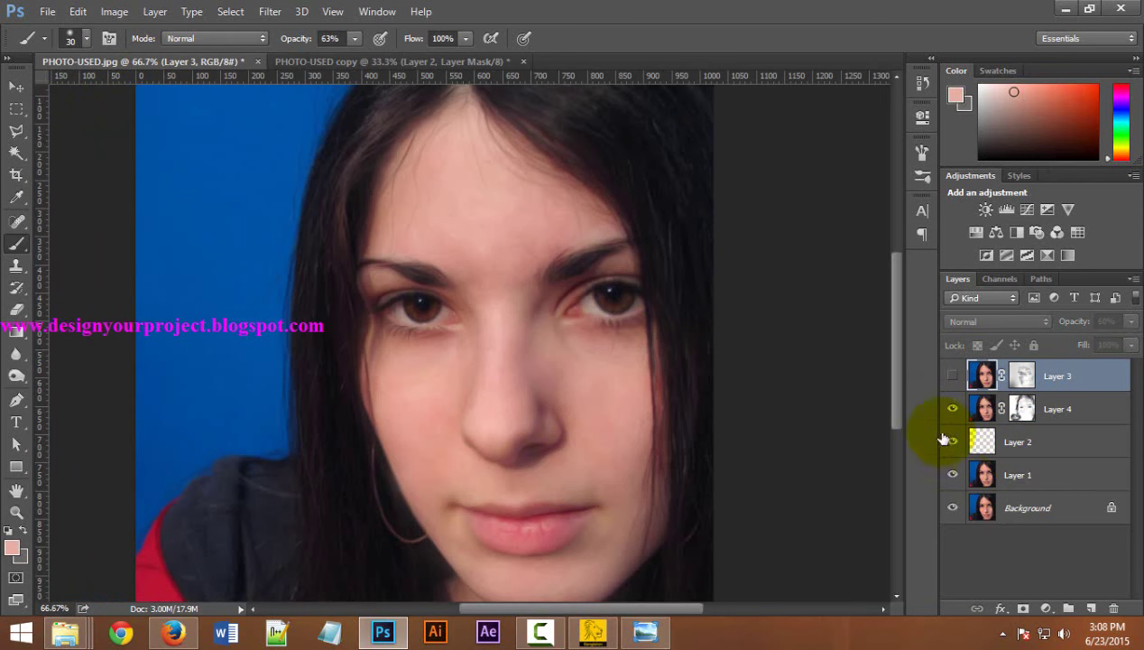
left_click(952, 375)
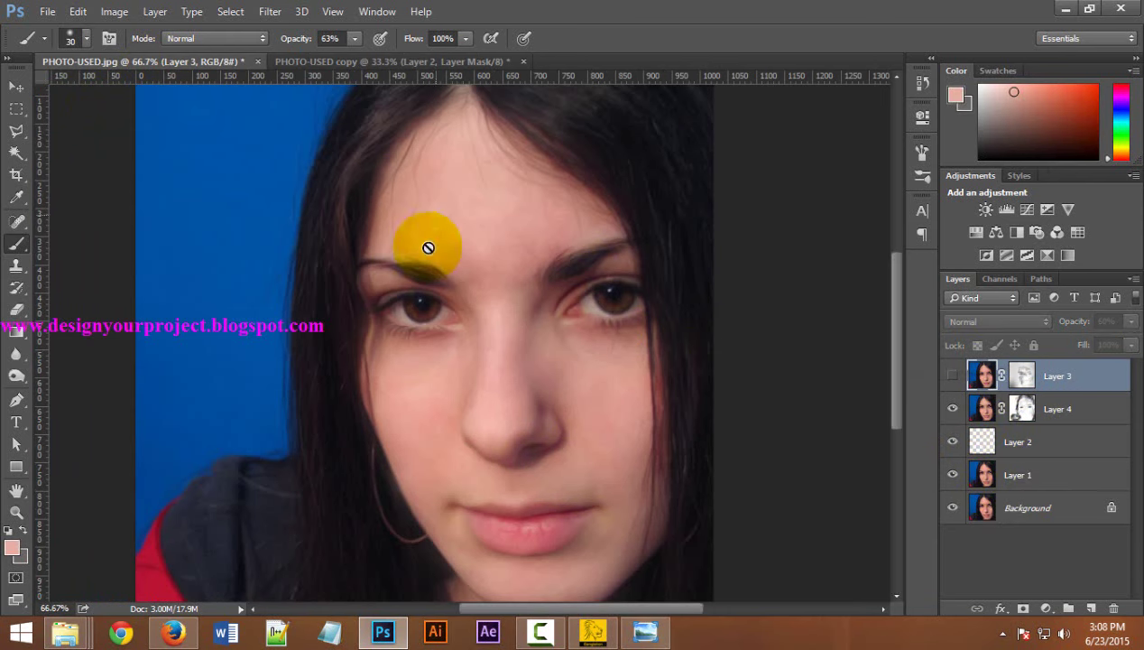
left_click(412, 63)
key("d")
left_click(498, 327, "ctrl")
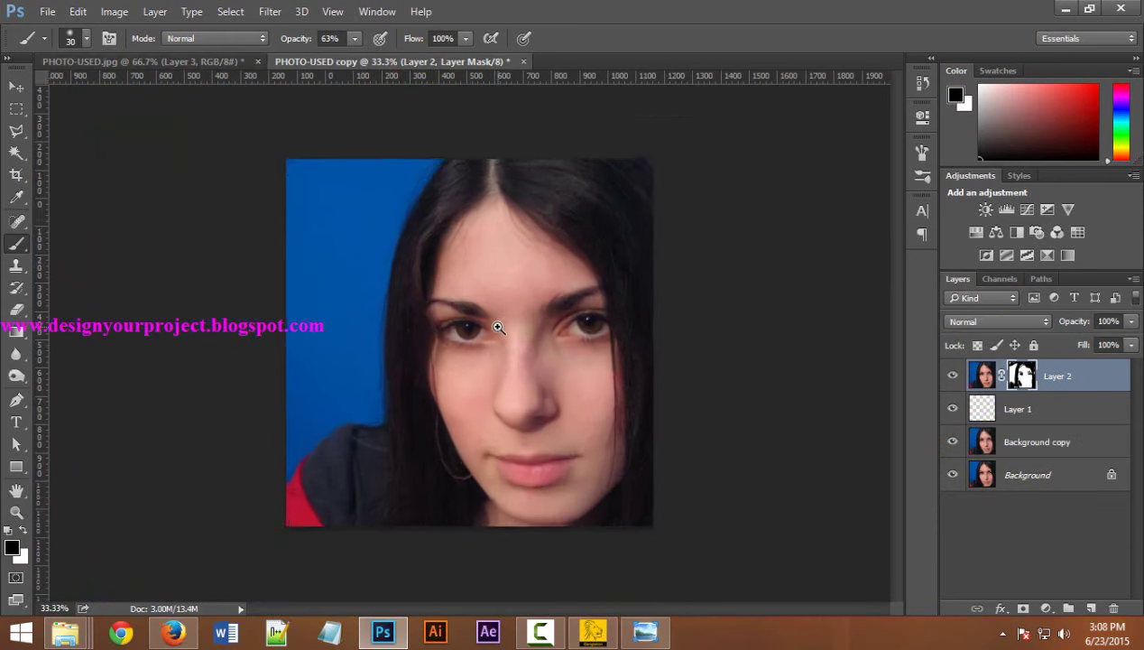
Step: Compare the eyes in PHOTO-USED.jpg at 100%, then recheck the copy's forehead skin
left_click(159, 61)
key("ctrl+plus")
left_click(1022, 409)
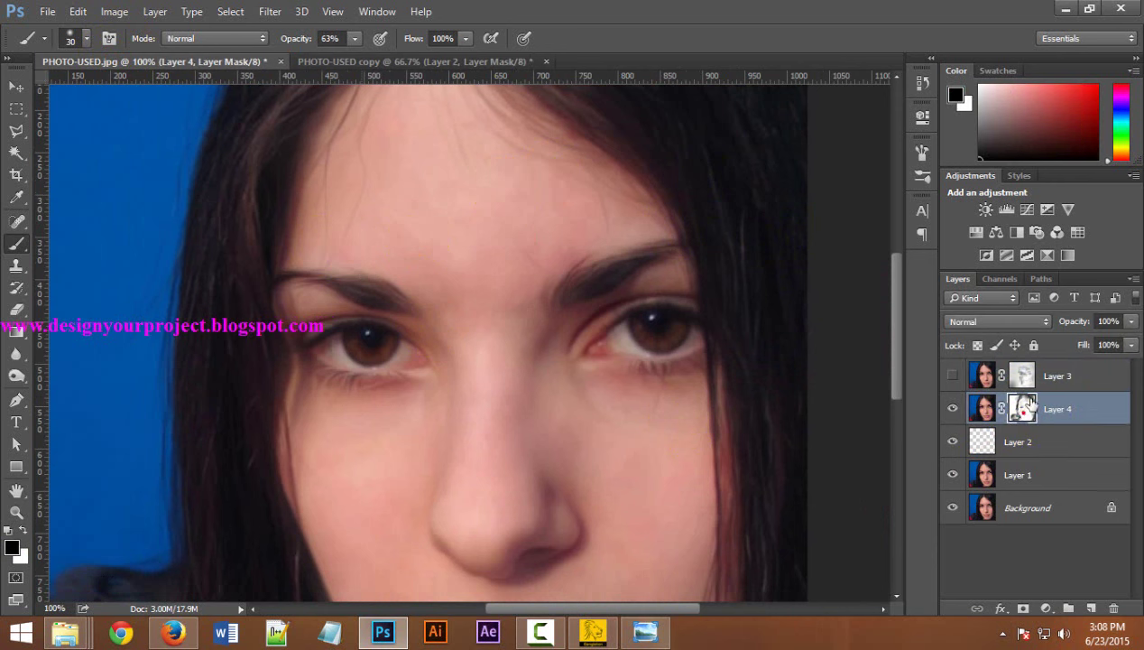
left_click(350, 59)
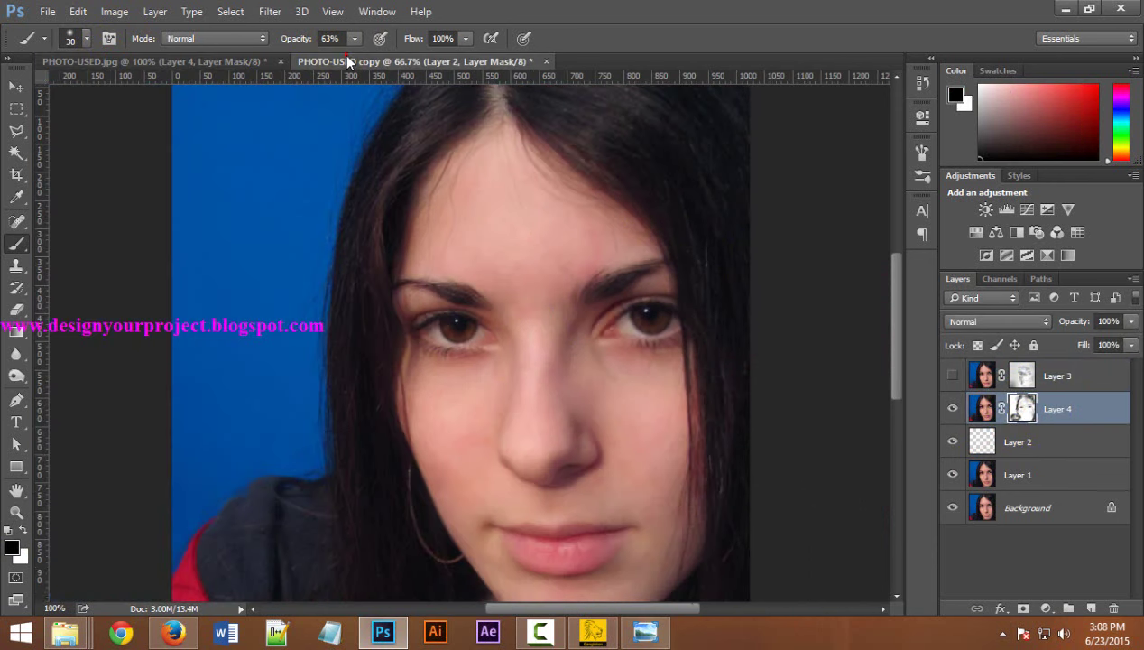
left_click(552, 227)
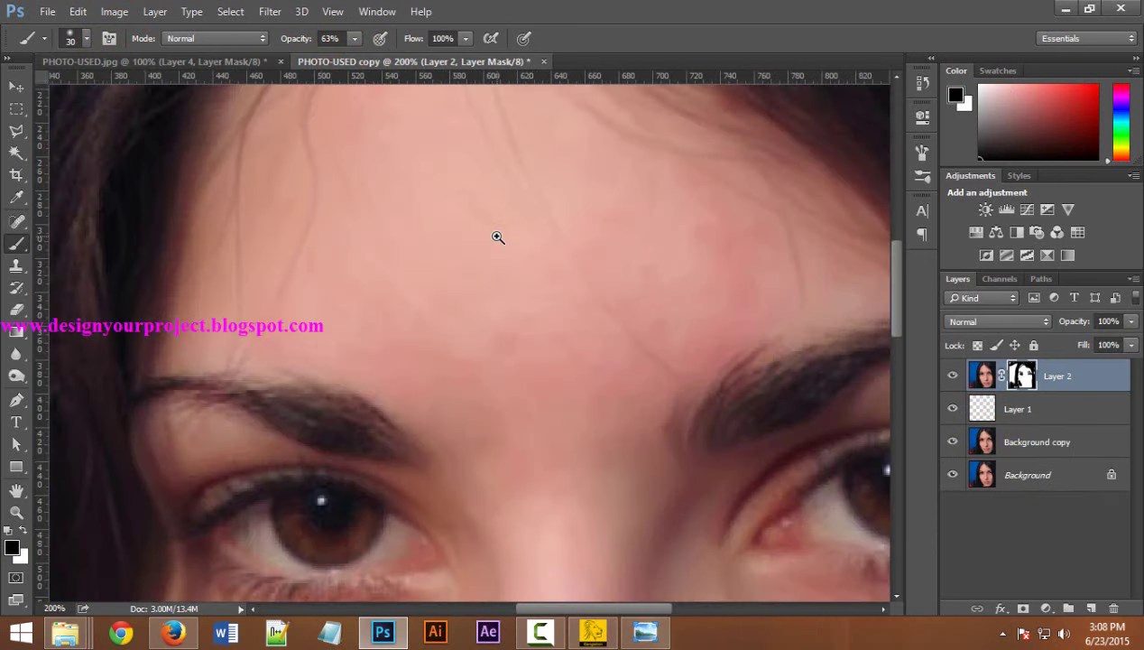
left_click(498, 237, "alt")
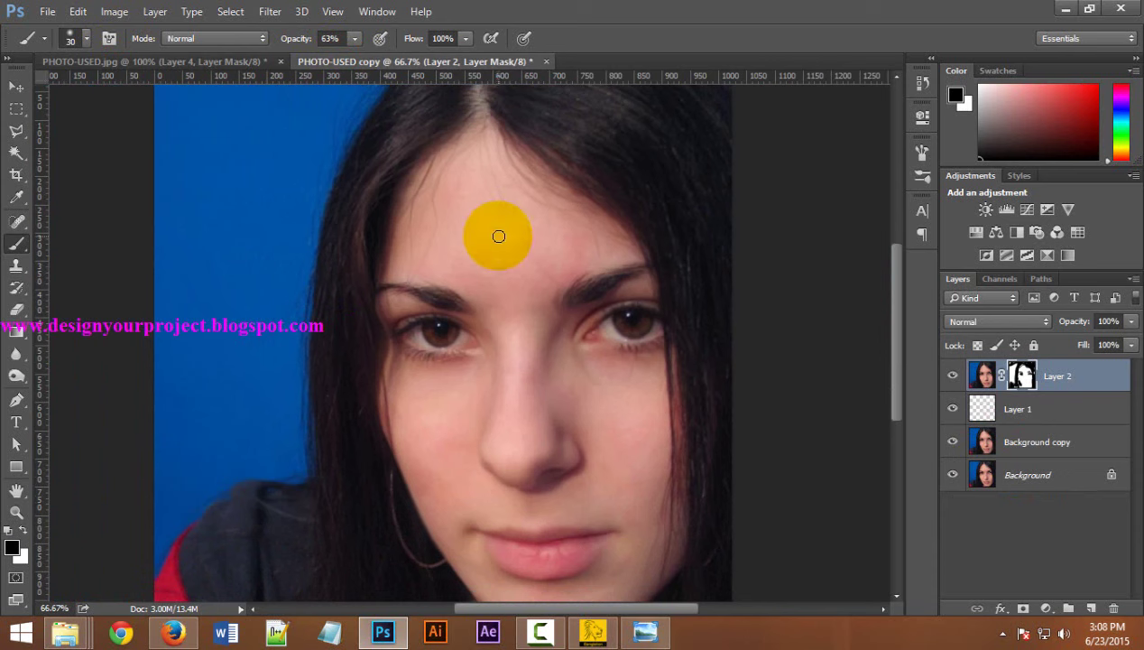
left_click(269, 11)
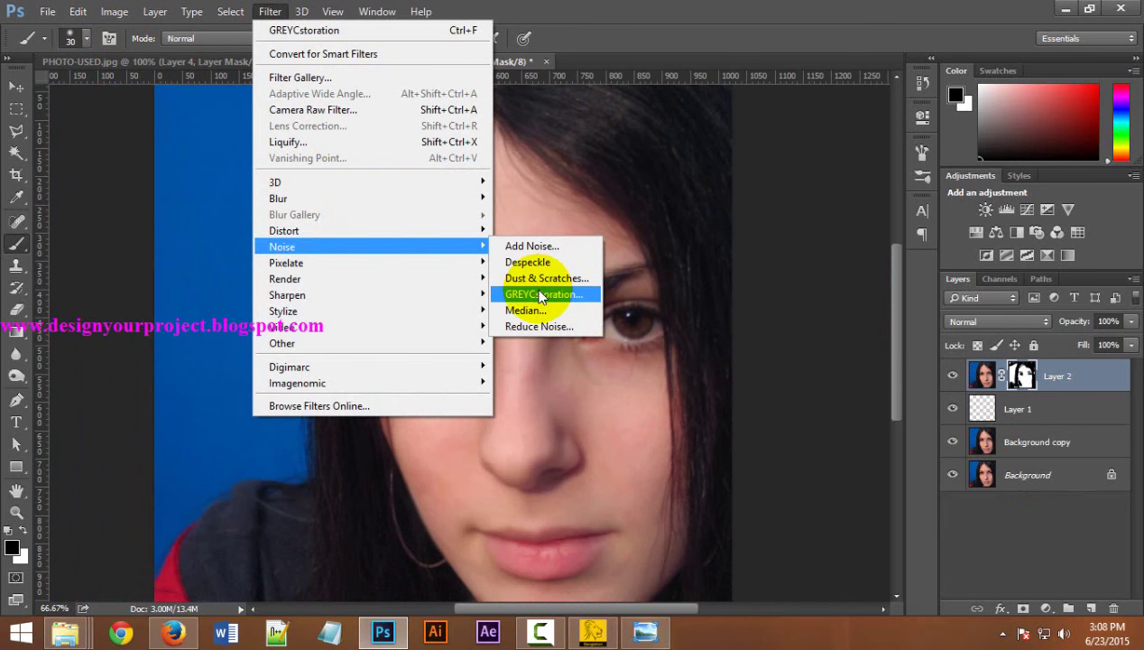
mouse_move(370, 247)
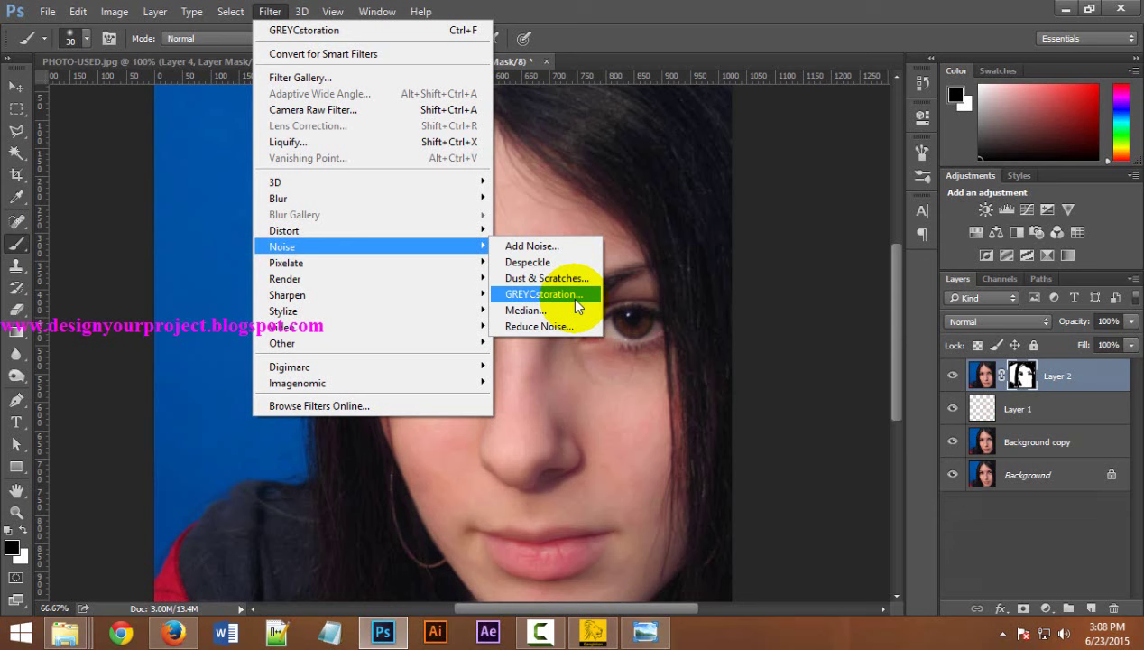
Step: Pick the Noise > GREYCstoration filter for the PHOTO-USED copy image
left_click(569, 295)
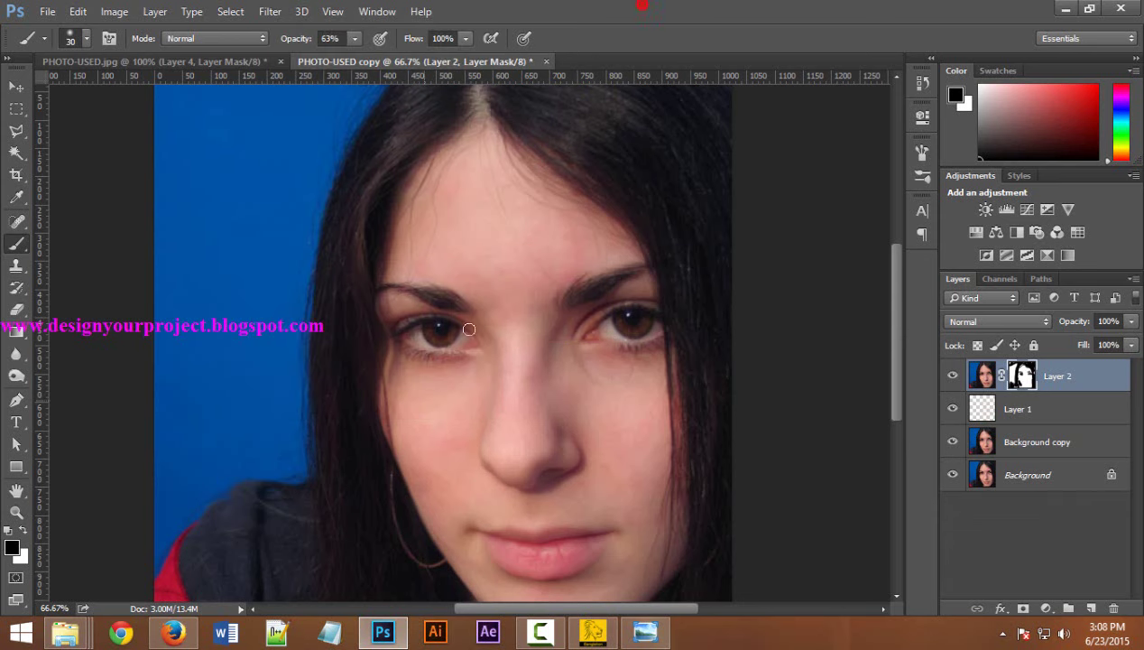